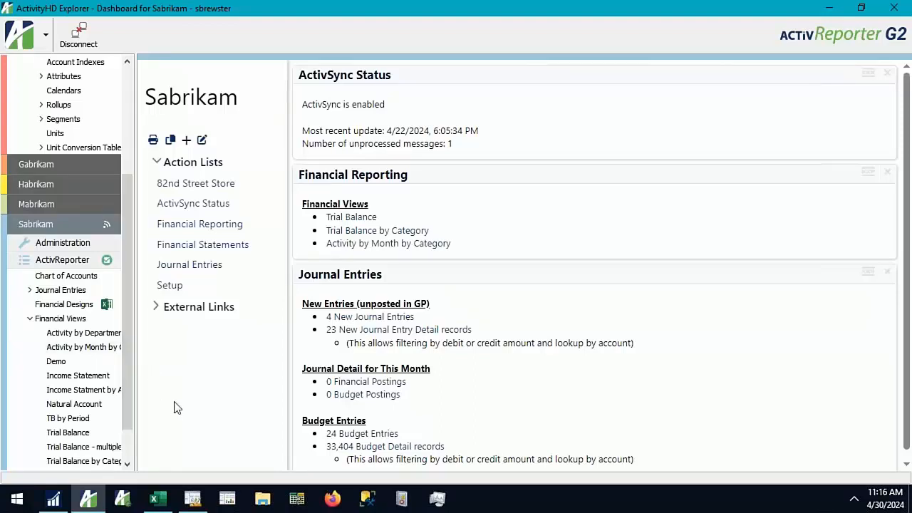
Switch to the G2 Showcase workbook in Excel and view the Balance Sheet, IS Budget and IS by month statements
{"action": "left_click", "coordinate": [158, 505]}
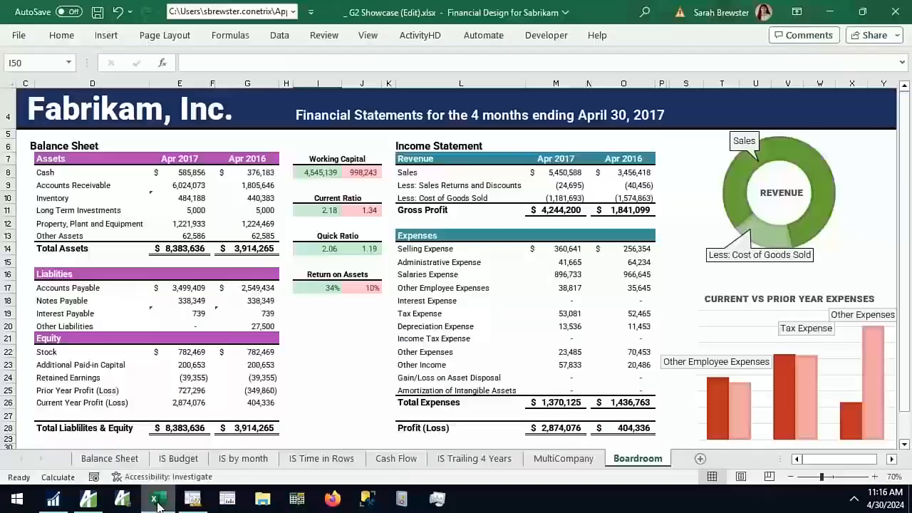
{"action": "left_click", "coordinate": [83, 460]}
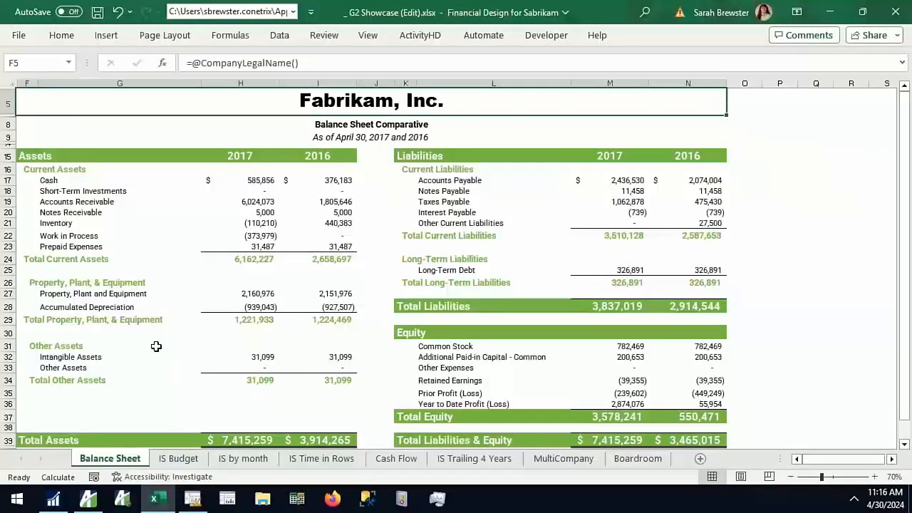
{"action": "left_click", "coordinate": [179, 458]}
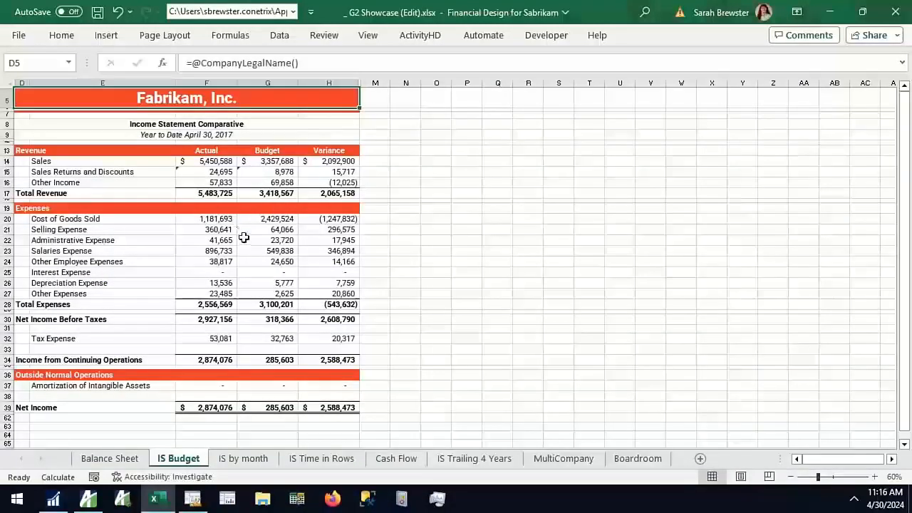
{"action": "left_click", "coordinate": [246, 462]}
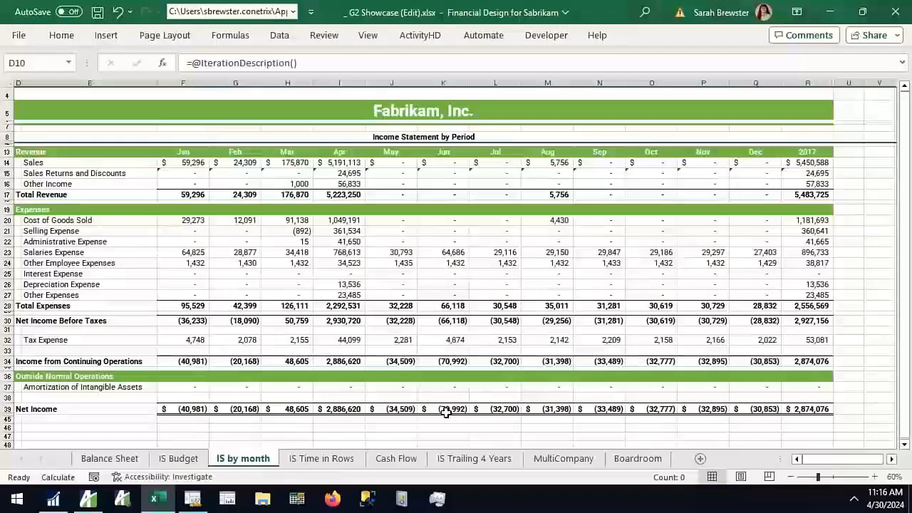
View the IS Time in Rows sheet, examining its division column headings and the January to December row labels
{"action": "left_click", "coordinate": [337, 460]}
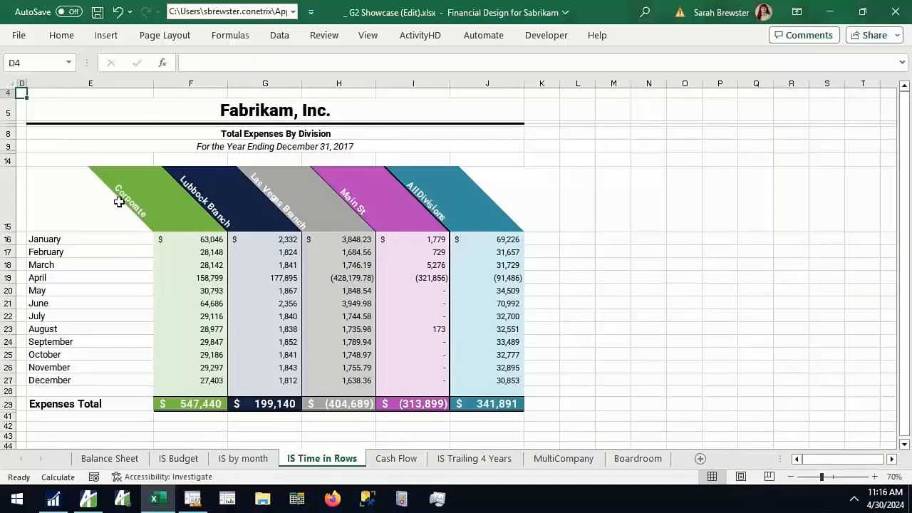
{"action": "left_click_drag", "start_coordinate": [177, 218], "coordinate": [406, 219]}
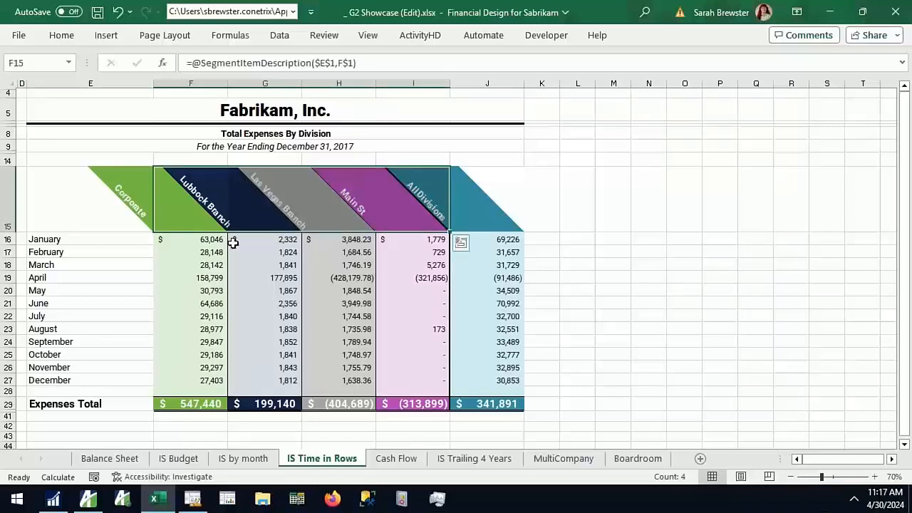
{"action": "left_click_drag", "start_coordinate": [102, 235], "coordinate": [107, 388]}
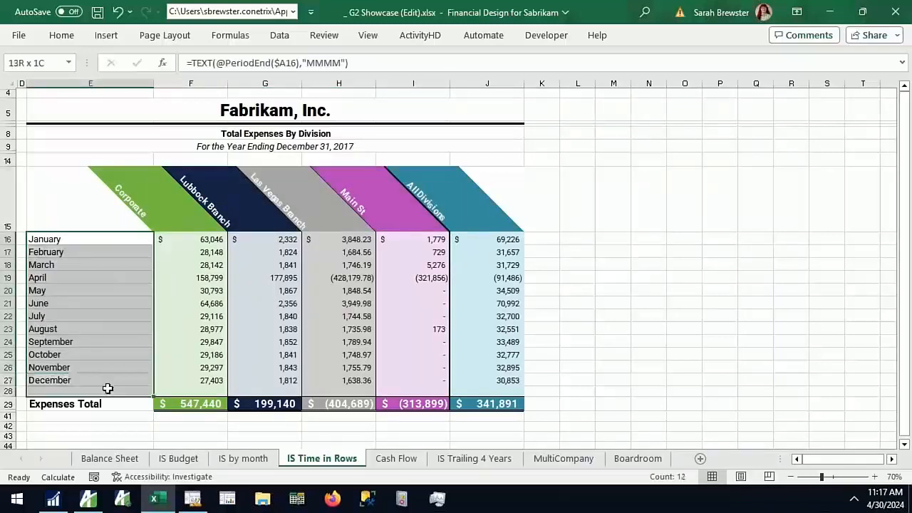
{"action": "left_click", "coordinate": [138, 436]}
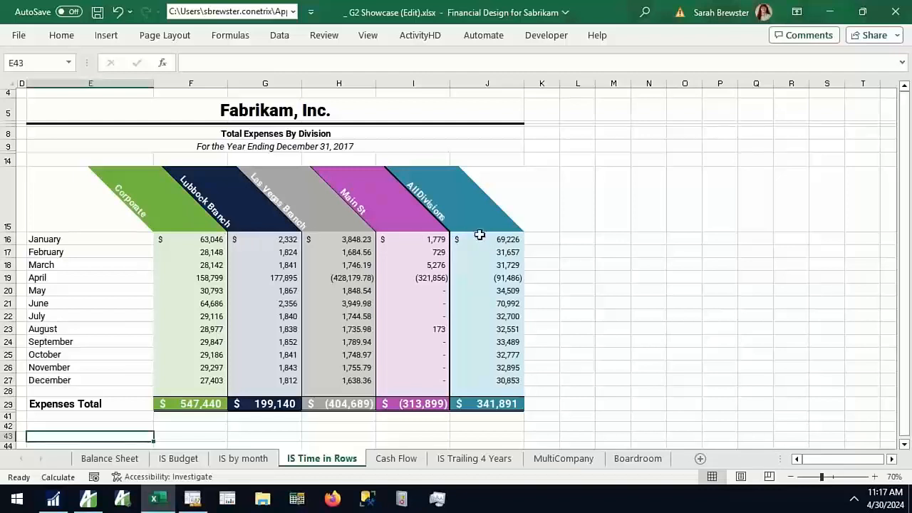
Look through the indirect statement of cash flows on the Cash Flow sheet
{"action": "left_click", "coordinate": [412, 465]}
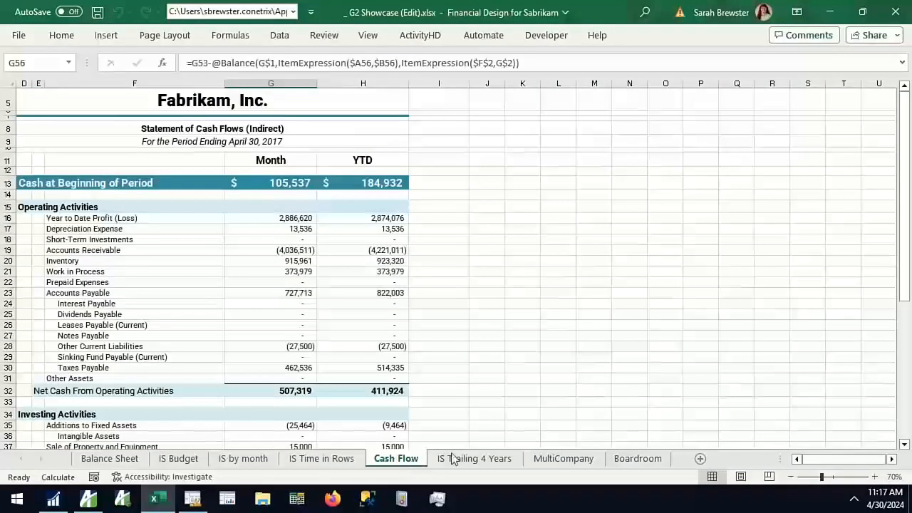
{"action": "scroll", "coordinate": [458, 396], "scroll_direction": "down", "scroll_amount": 3}
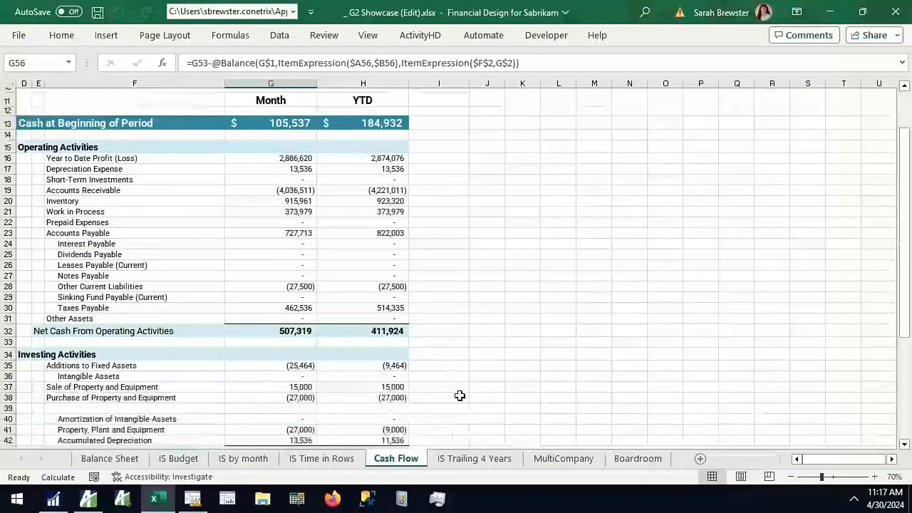
{"action": "scroll", "coordinate": [461, 393], "scroll_direction": "up", "scroll_amount": 3}
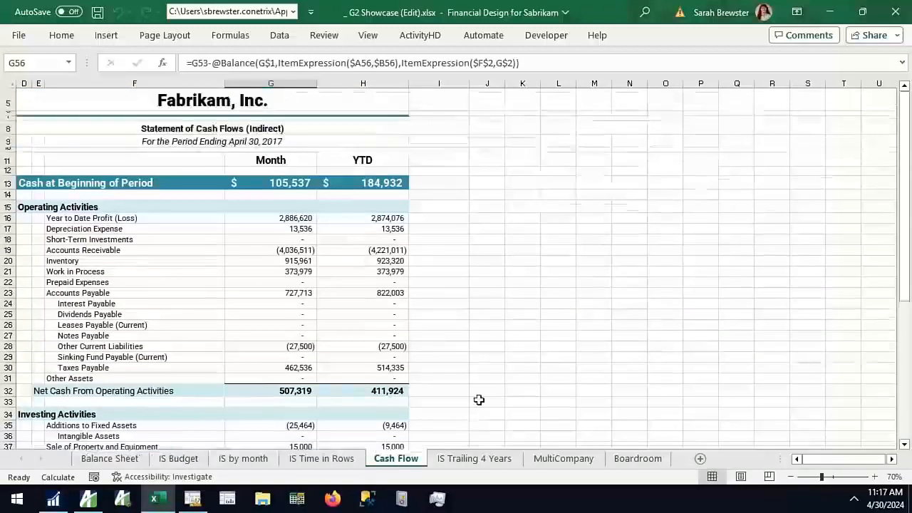
Open the IS Trailing 4 Years sheet and inspect the year heading formulas for 2017, 2016 and 2015
{"action": "left_click", "coordinate": [502, 462]}
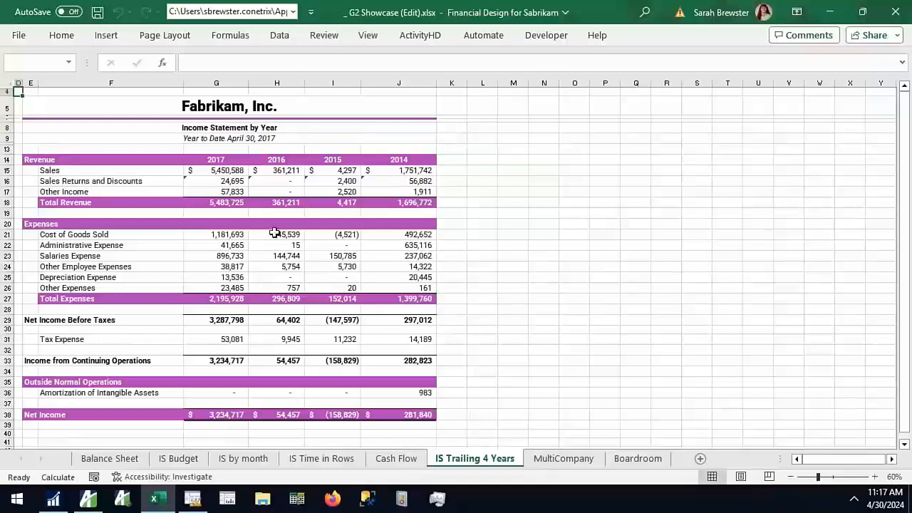
{"action": "left_click", "coordinate": [223, 163]}
{"action": "left_click", "coordinate": [295, 159]}
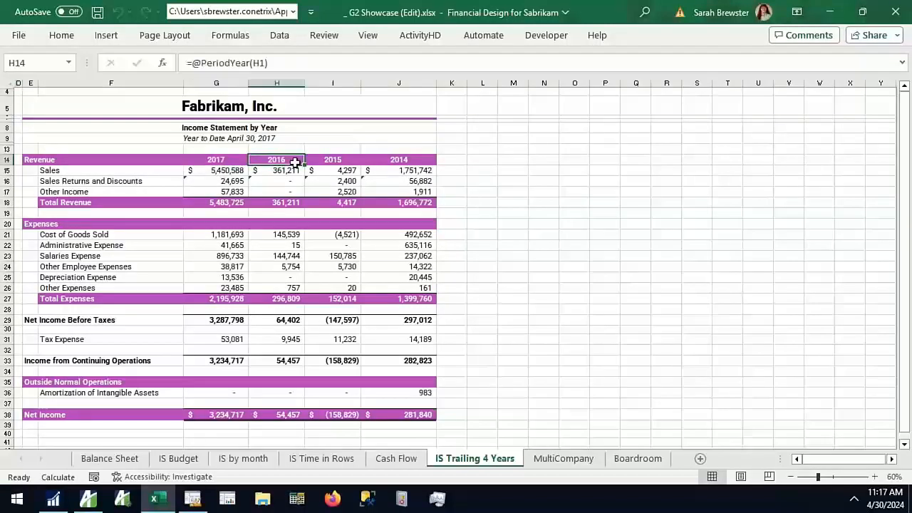
{"action": "left_click", "coordinate": [342, 160]}
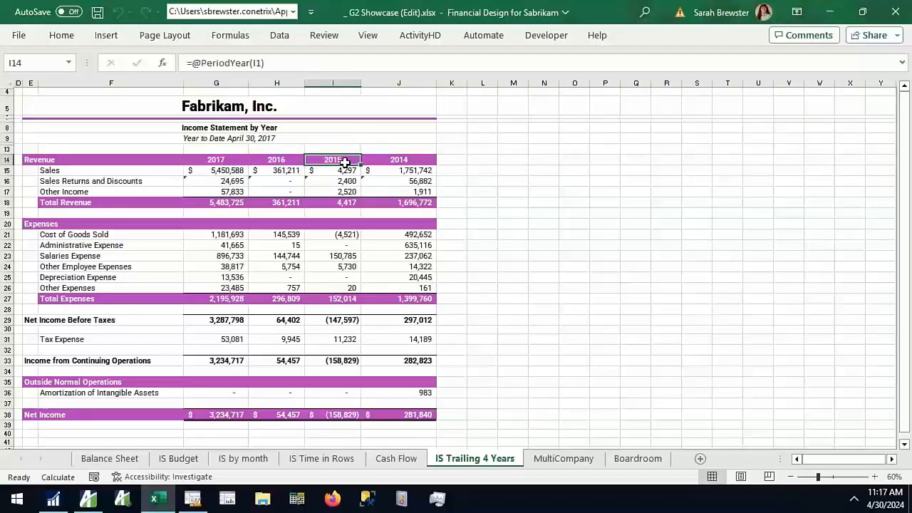
{"action": "left_click", "coordinate": [233, 161]}
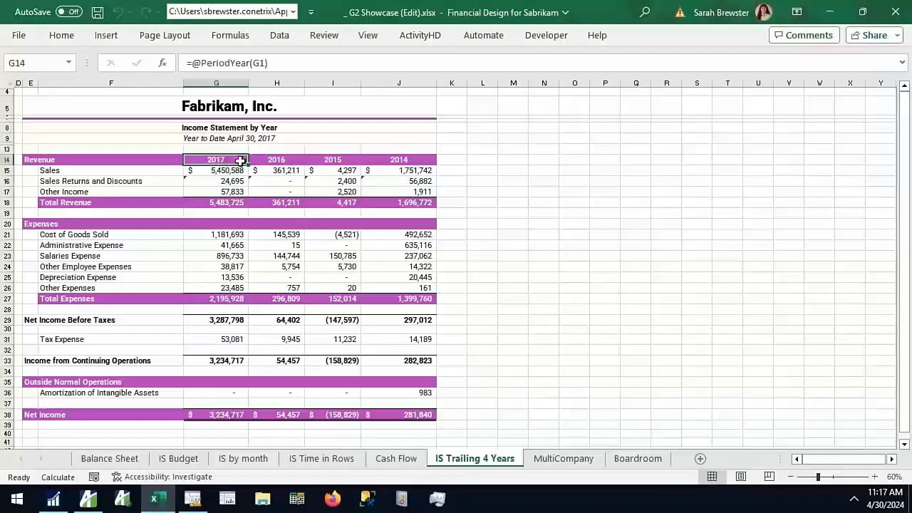
Open the MultiCompany sheet and inspect the Fabrikam, Inc. and Gabrikam, LLC. company headings
{"action": "left_click", "coordinate": [564, 458]}
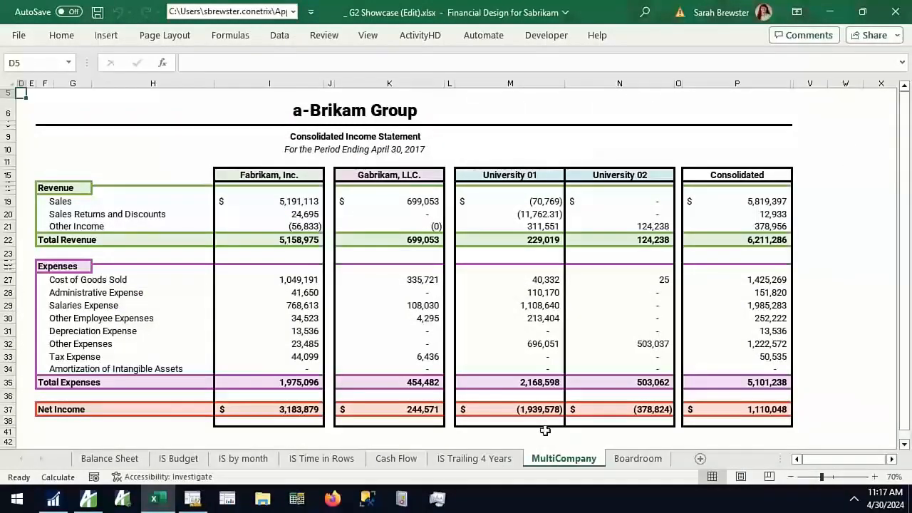
{"action": "left_click", "coordinate": [306, 178]}
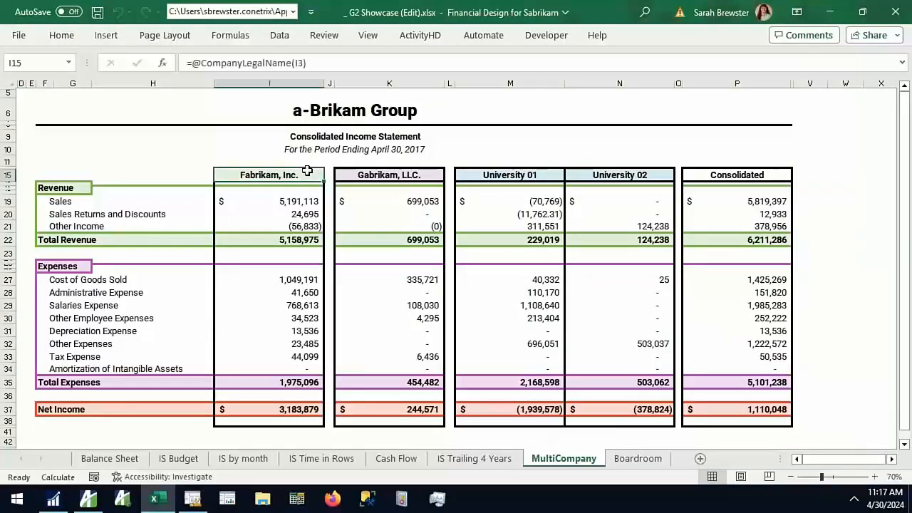
{"action": "left_click", "coordinate": [441, 174]}
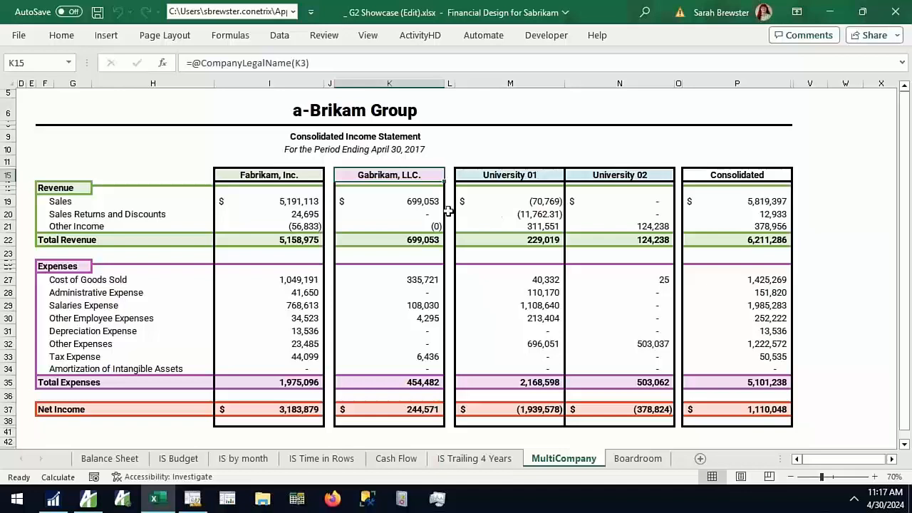
{"action": "left_click", "coordinate": [389, 193]}
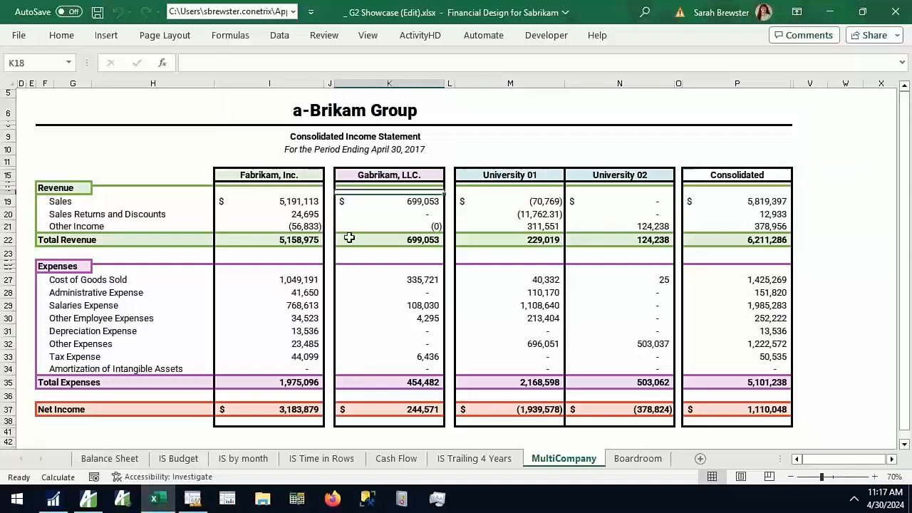
Inspect the formulas for University 01 Sales, Other Income for Gabrikam and both universities, and Consolidated Sales
{"action": "left_click", "coordinate": [515, 201]}
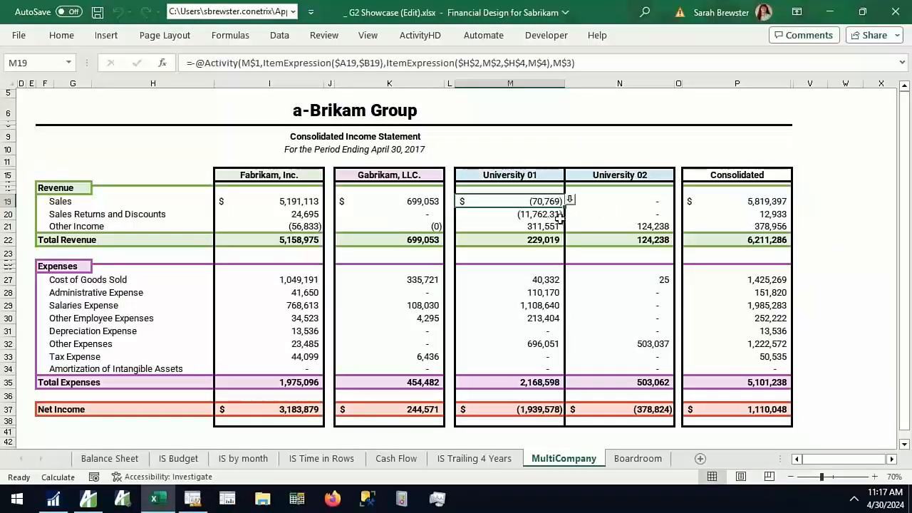
{"action": "left_click", "coordinate": [412, 227]}
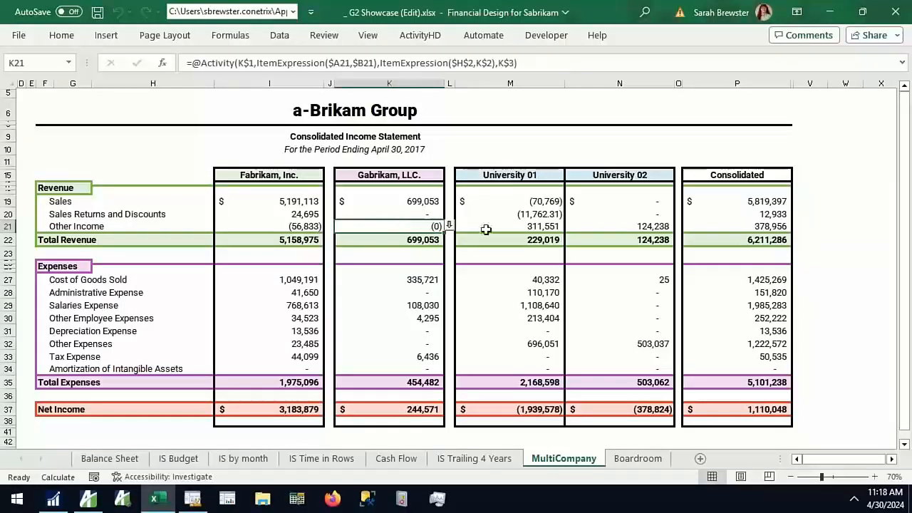
{"action": "left_click", "coordinate": [535, 225]}
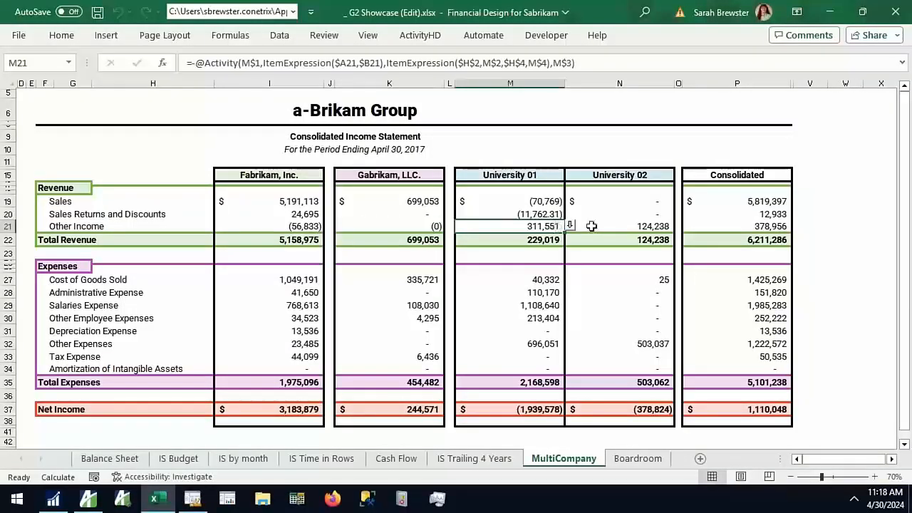
{"action": "left_click", "coordinate": [570, 226]}
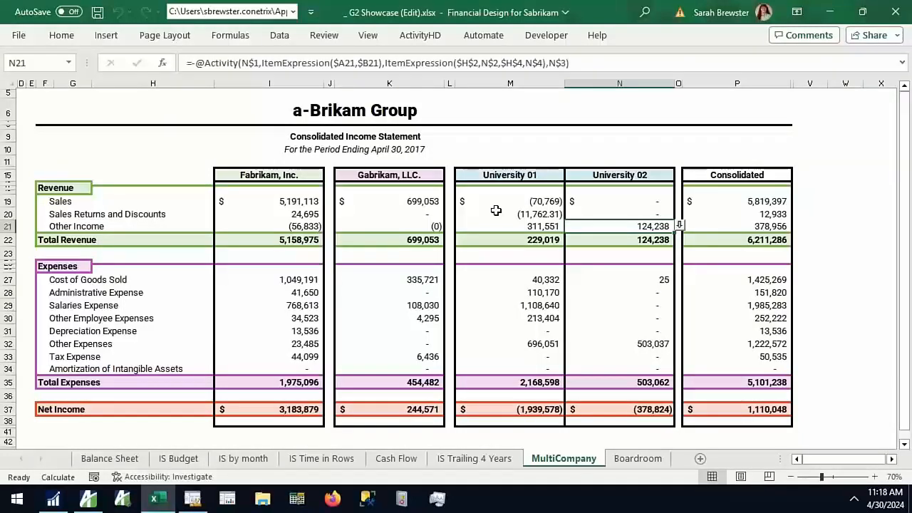
{"action": "left_click", "coordinate": [718, 203]}
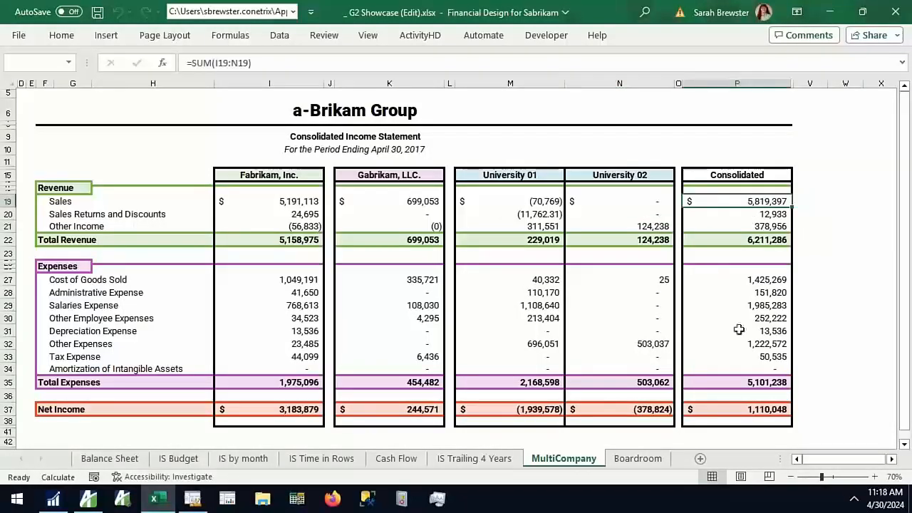
Open the Boardroom sheet and set the workbook's current fiscal year to 2015 in the ActivityHD workbook options
{"action": "left_click", "coordinate": [638, 460]}
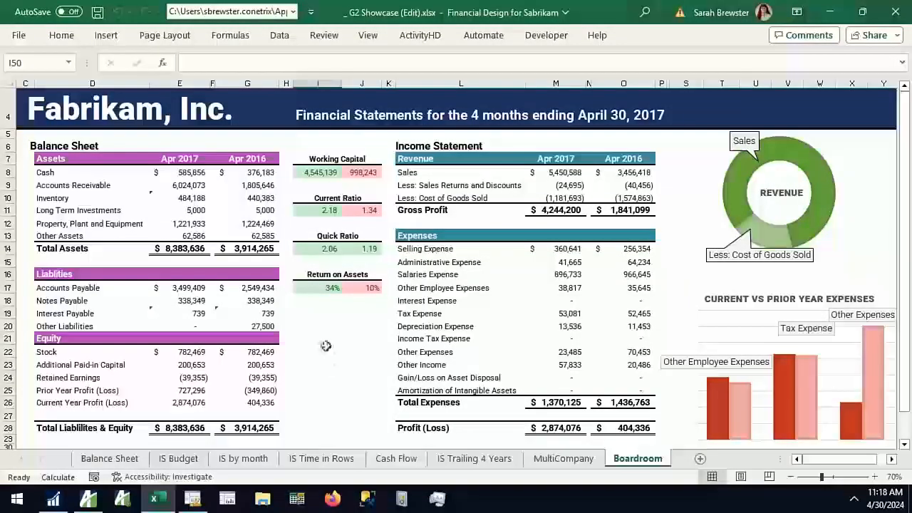
{"action": "left_click", "coordinate": [422, 38]}
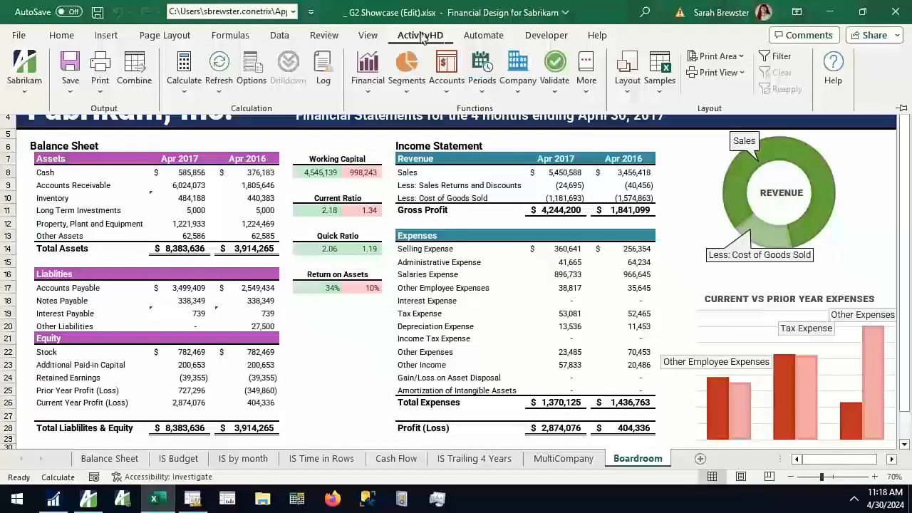
{"action": "left_click", "coordinate": [252, 71]}
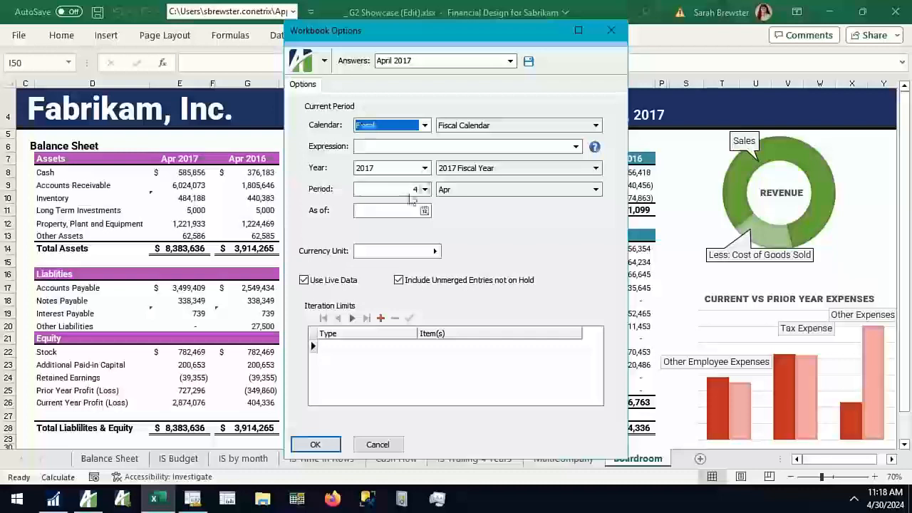
{"action": "left_click", "coordinate": [425, 168]}
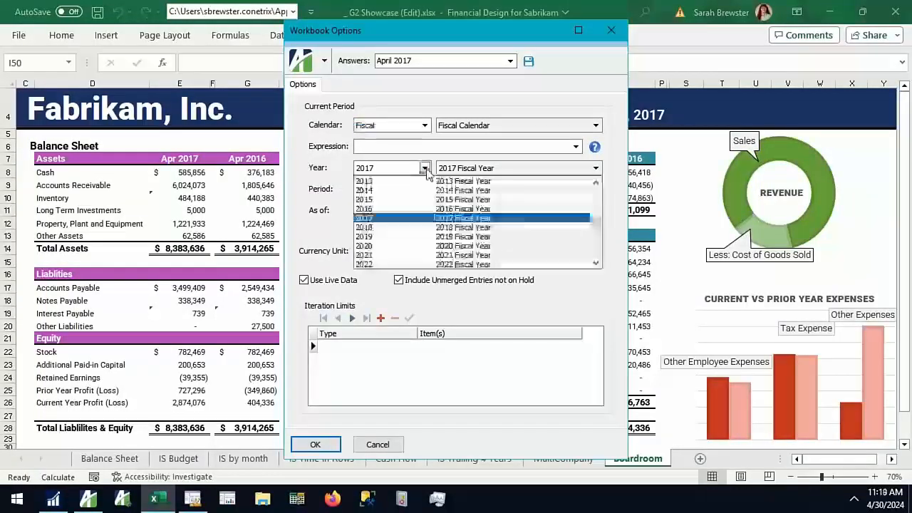
{"action": "left_click", "coordinate": [392, 199]}
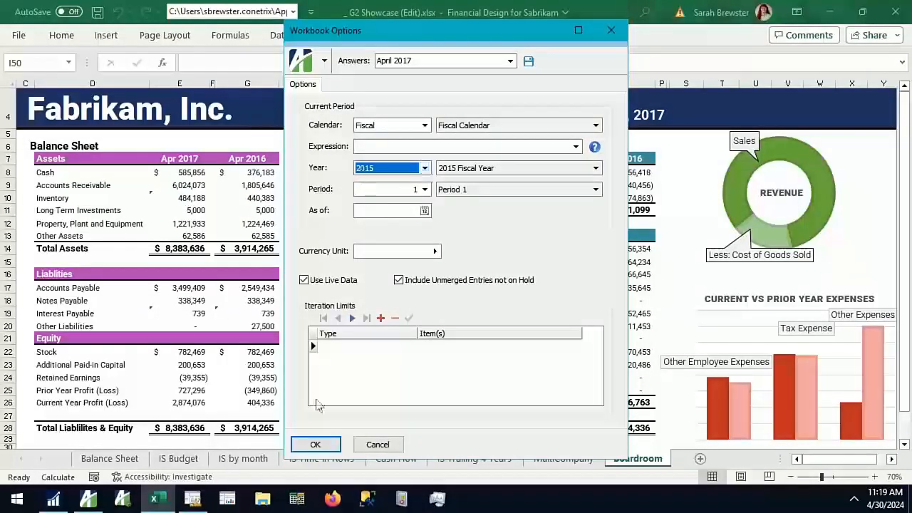
{"action": "left_click", "coordinate": [315, 444]}
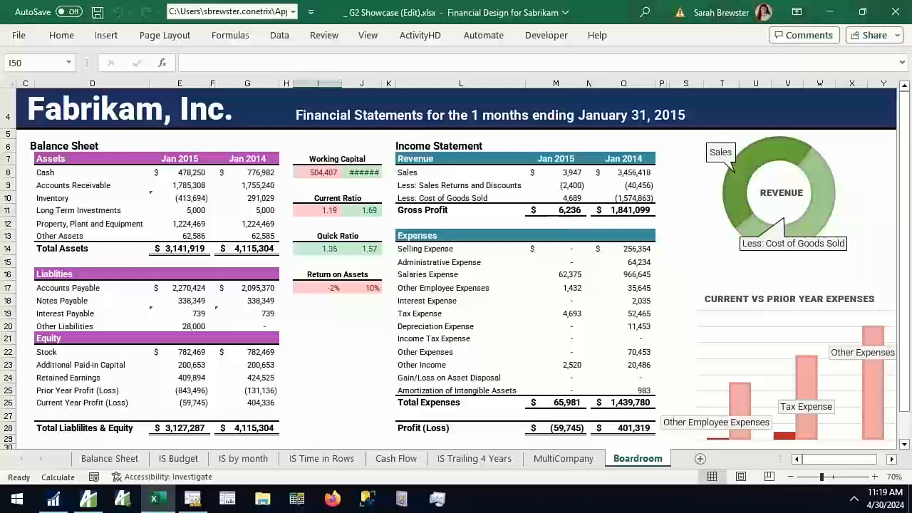
AutoFit column J on the Boardroom sheet and check the reporting date in the title
{"action": "double_click", "coordinate": [382, 84]}
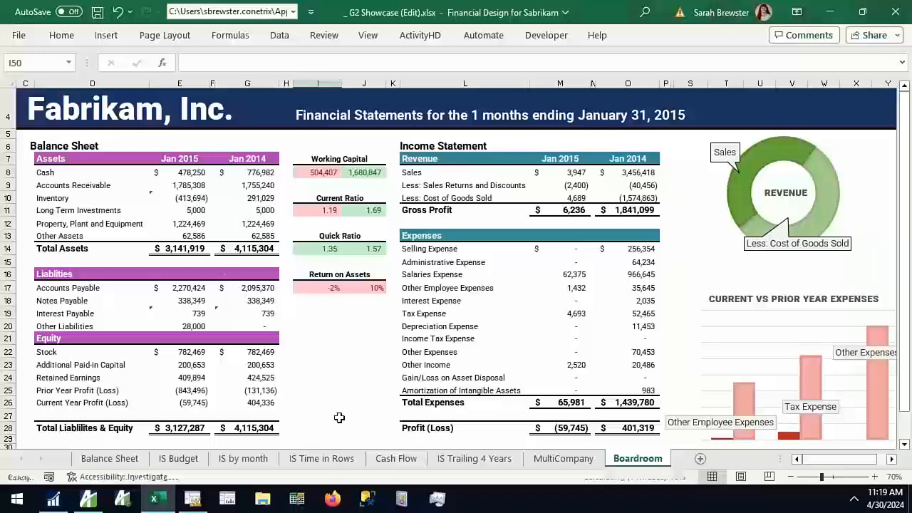
{"action": "left_click", "coordinate": [651, 114]}
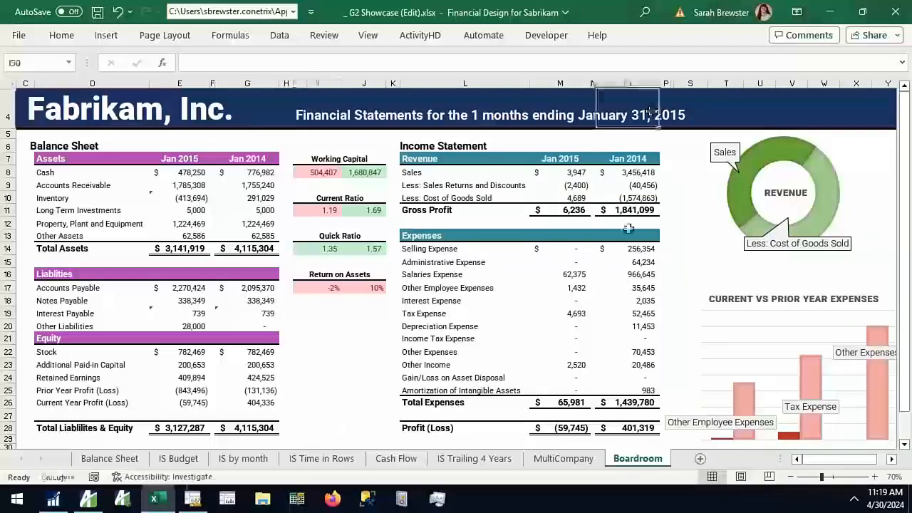
{"action": "left_click_drag", "start_coordinate": [694, 117], "coordinate": [582, 122]}
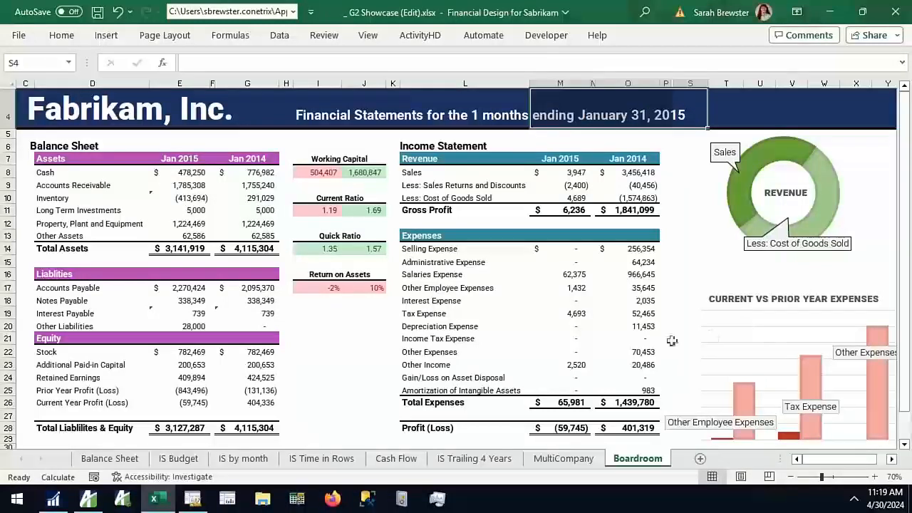
{"action": "left_click", "coordinate": [354, 382]}
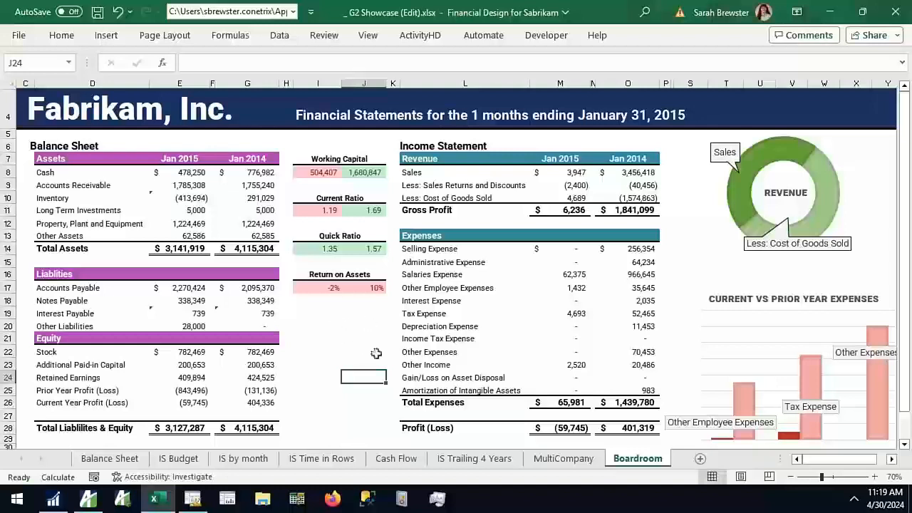
Drill down into the January 2015 Notes Payable balance and enlarge the journal detail list with the Account Description column fitted to its contents
{"action": "left_click", "coordinate": [206, 301]}
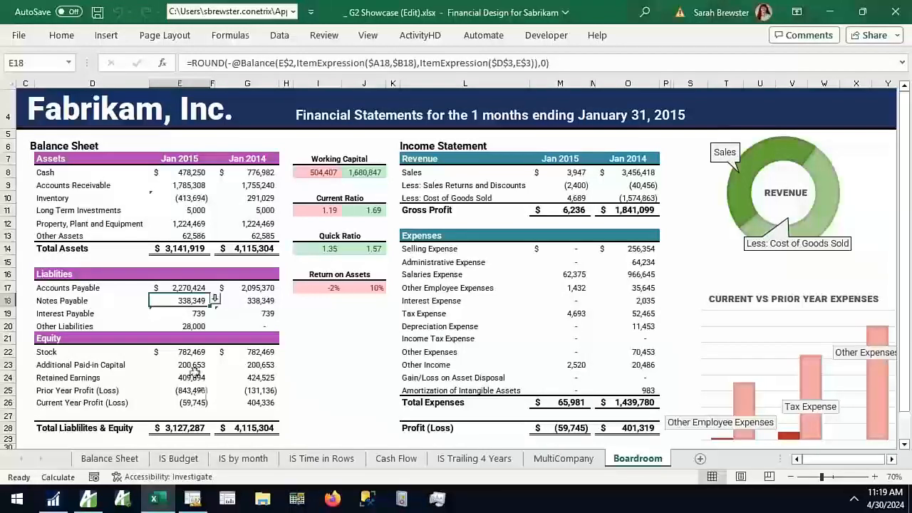
{"action": "left_click", "coordinate": [215, 302]}
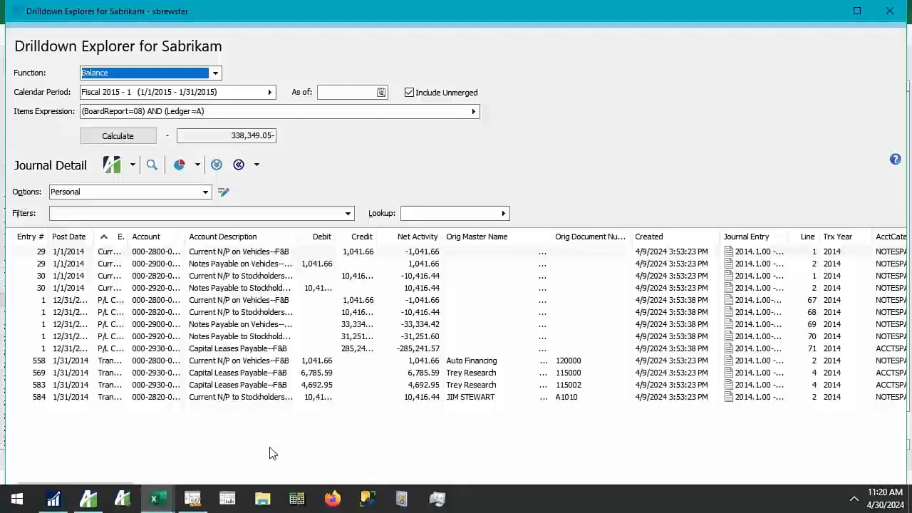
{"action": "double_click", "coordinate": [296, 236]}
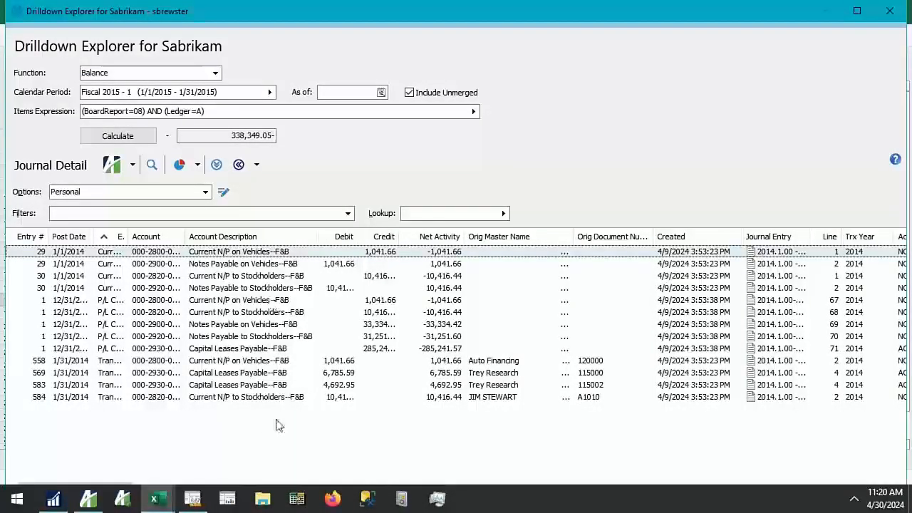
{"action": "scroll", "coordinate": [277, 425], "scroll_direction": "up", "scroll_amount": 1}
{"action": "scroll", "coordinate": [277, 419], "scroll_direction": "up", "scroll_amount": 1}
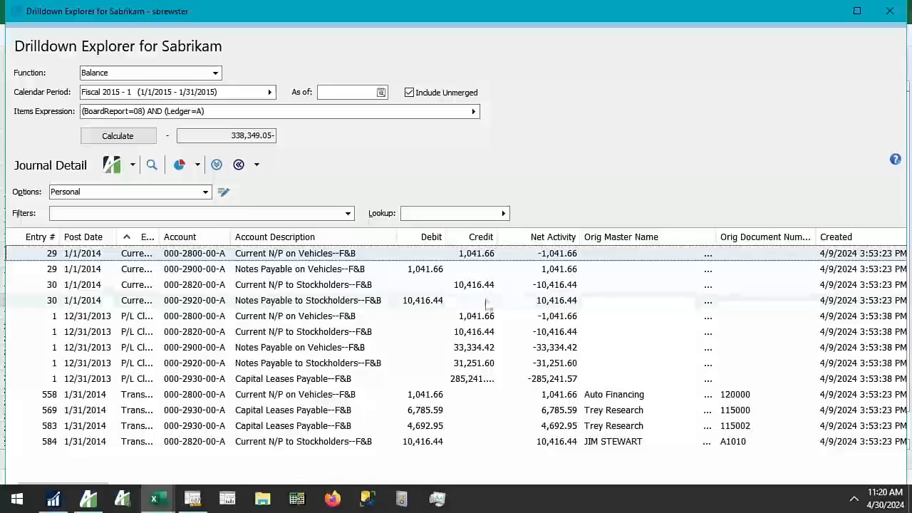
Check the calculated Notes Payable balance in the Drilldown Explorer and close the drilldown
{"action": "left_click_drag", "start_coordinate": [228, 134], "coordinate": [306, 144]}
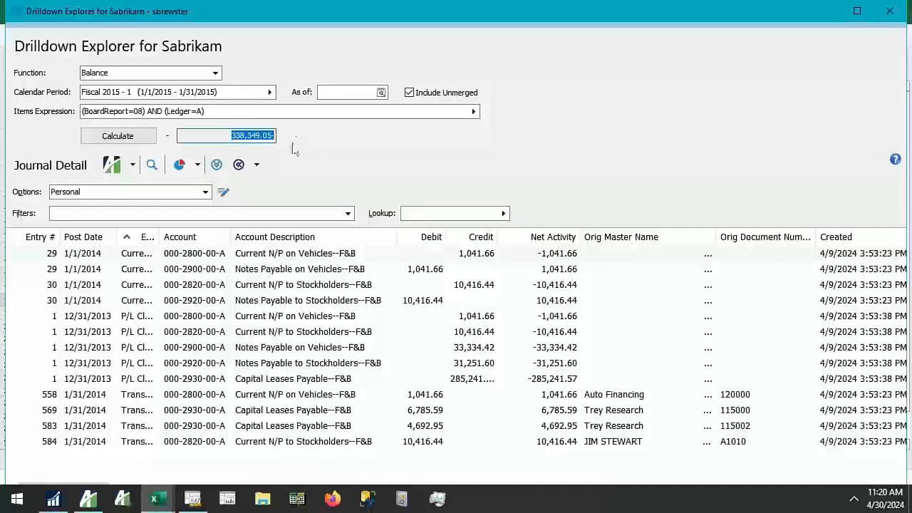
{"action": "left_click", "coordinate": [269, 139]}
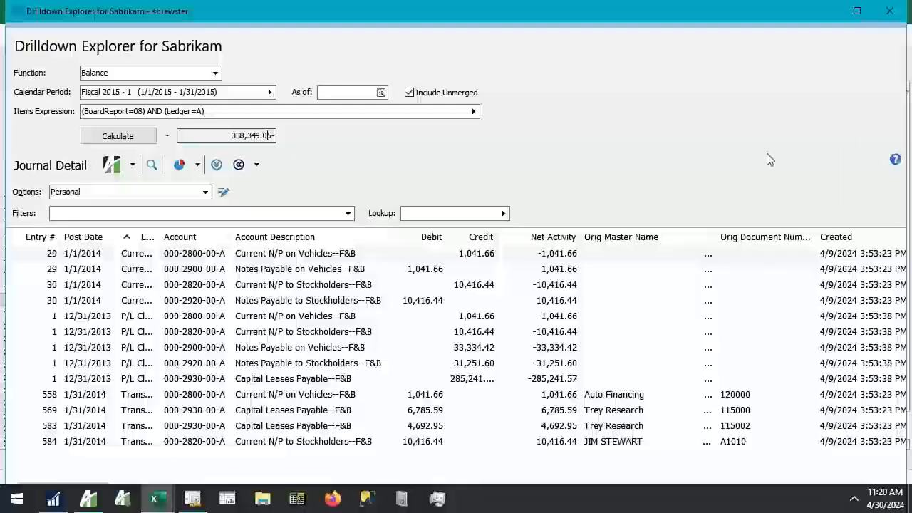
{"action": "left_click", "coordinate": [890, 12]}
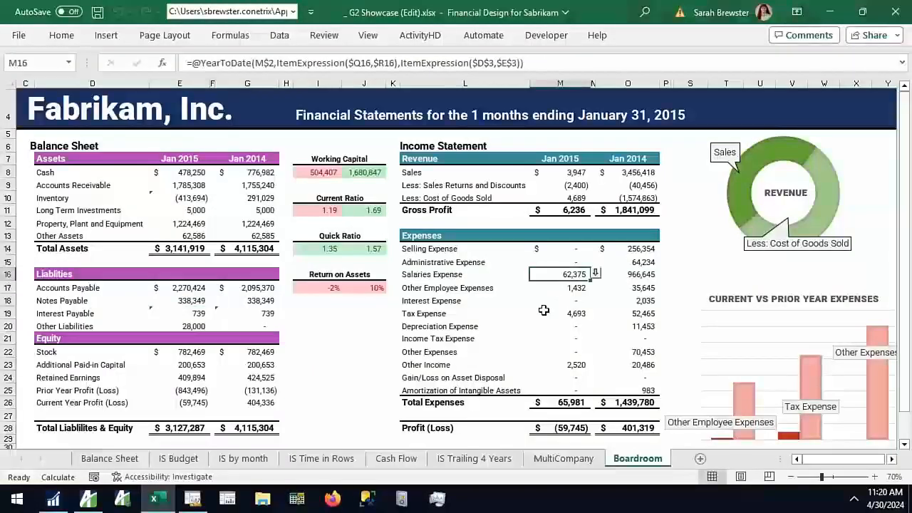
Drill down into January 2015 Salaries Expense and inspect the debit on the Salaries and Wages line of journal entry 2015 - 1891
{"action": "left_click", "coordinate": [595, 274]}
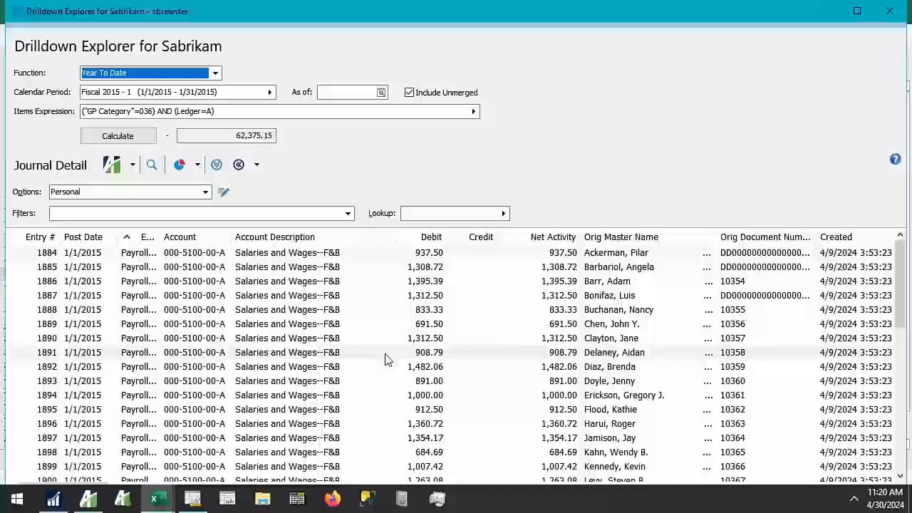
{"action": "double_click", "coordinate": [585, 354]}
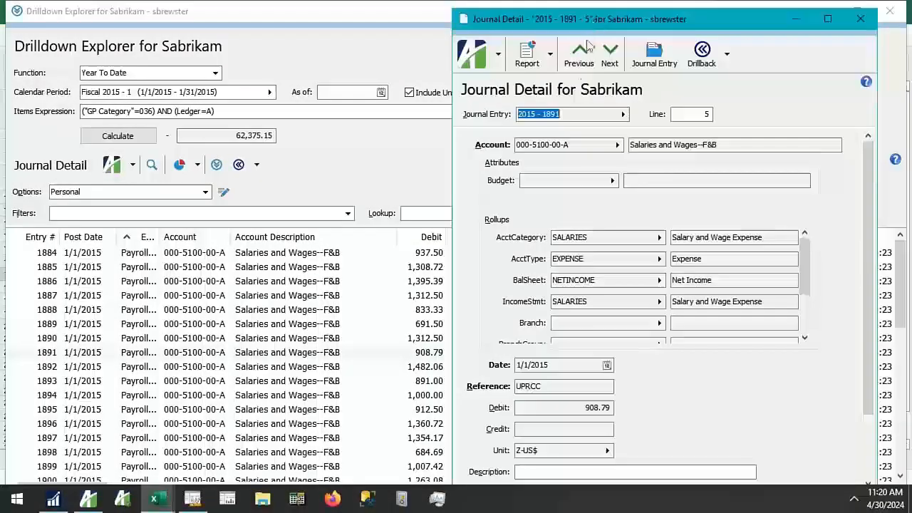
{"action": "left_click", "coordinate": [652, 56]}
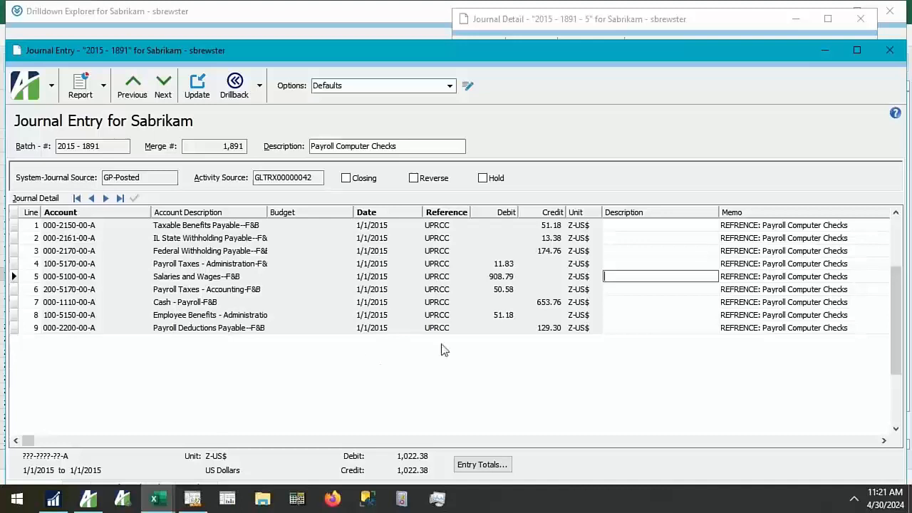
{"action": "left_click", "coordinate": [500, 276]}
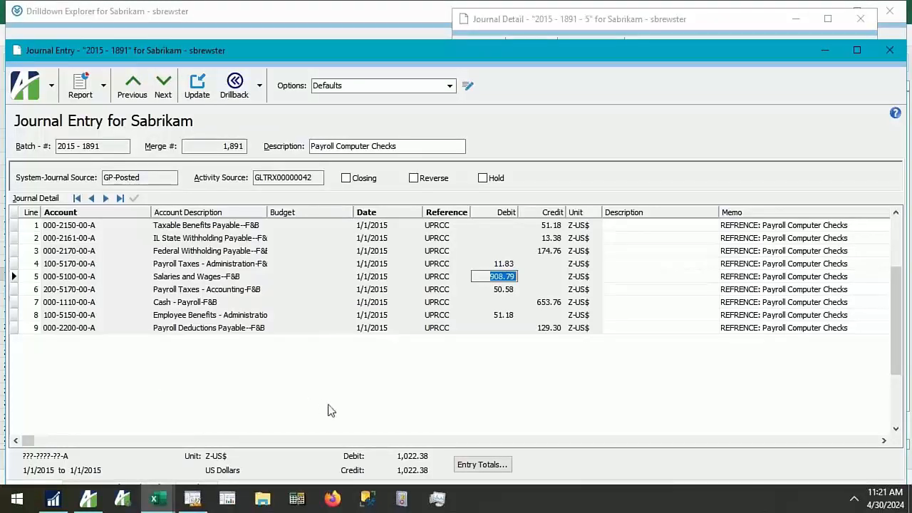
{"action": "left_click", "coordinate": [889, 50]}
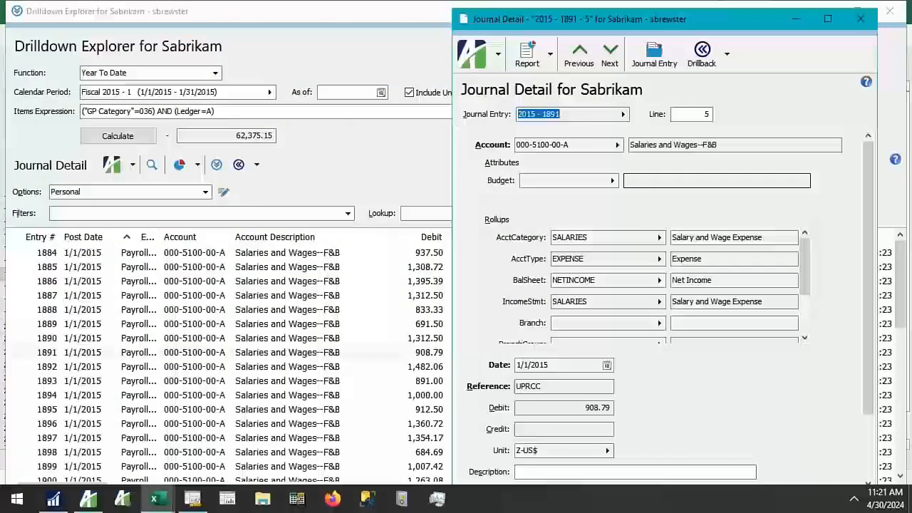
{"action": "left_click", "coordinate": [864, 21]}
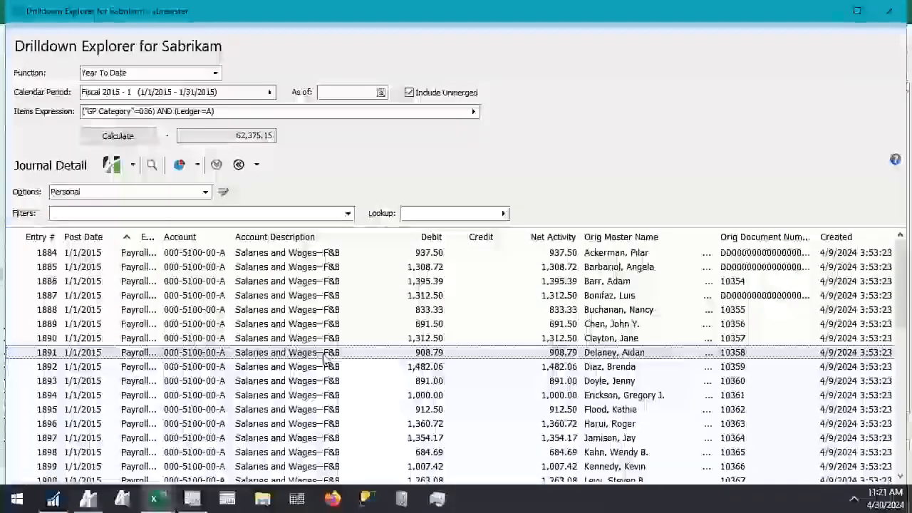
{"action": "left_click", "coordinate": [889, 11]}
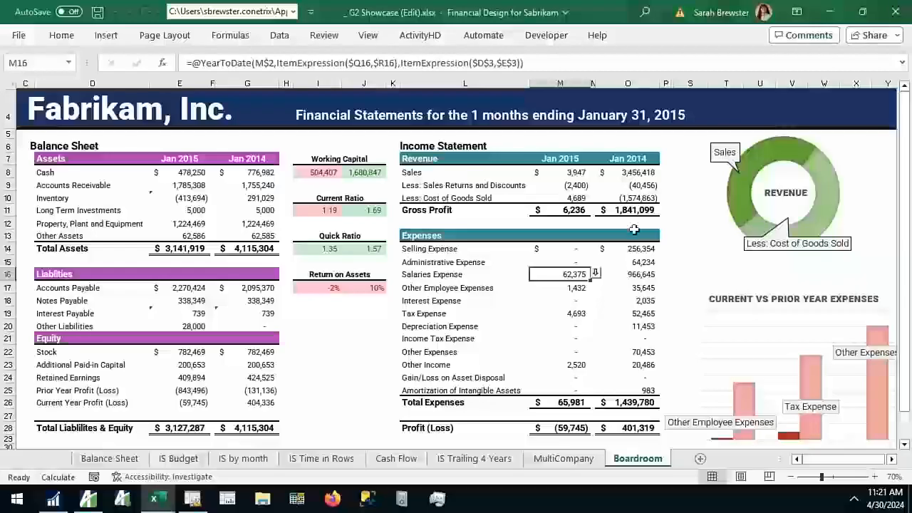
Drill down into January 2015 Salaries Expense again and drill back from entry 1891 to the Journal Entry Inquiry in Microsoft Dynamics GP
{"action": "left_click", "coordinate": [597, 279]}
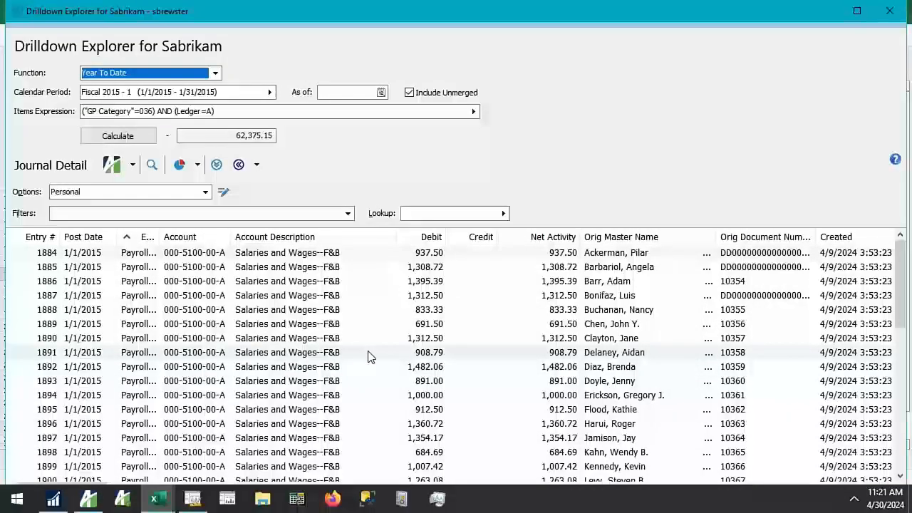
{"action": "left_click", "coordinate": [368, 356]}
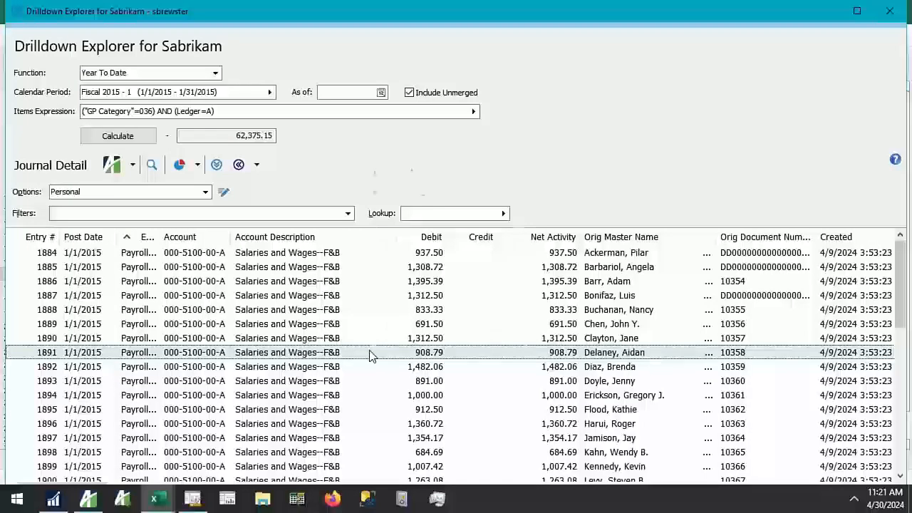
{"action": "right_click", "coordinate": [370, 352]}
{"action": "mouse_move", "coordinate": [411, 218]}
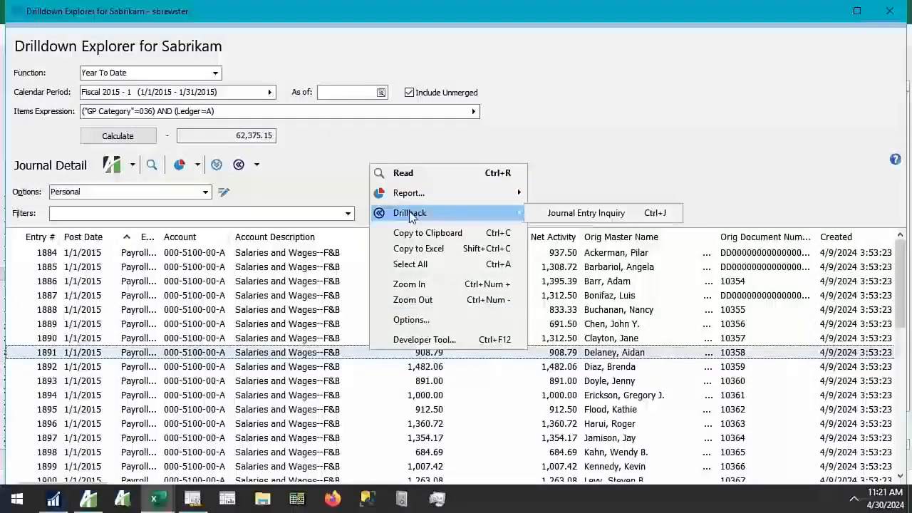
{"action": "left_click", "coordinate": [256, 166]}
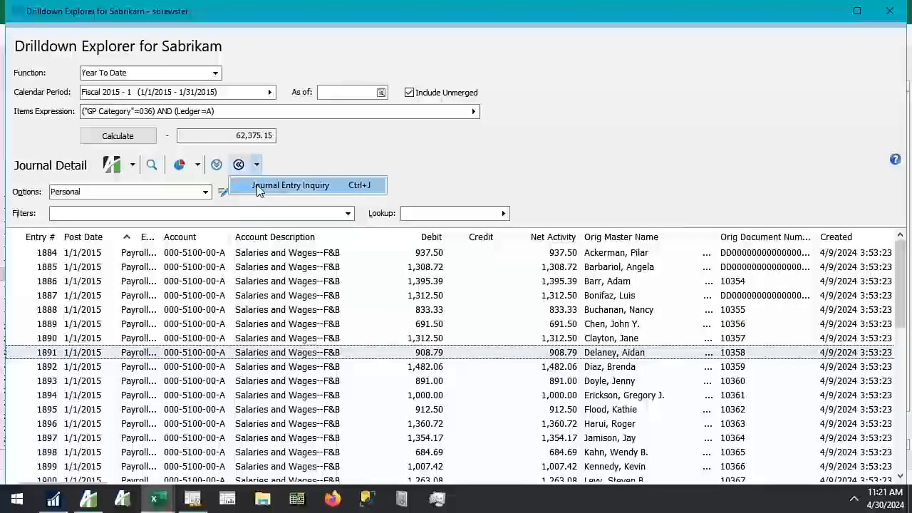
{"action": "left_click", "coordinate": [355, 188]}
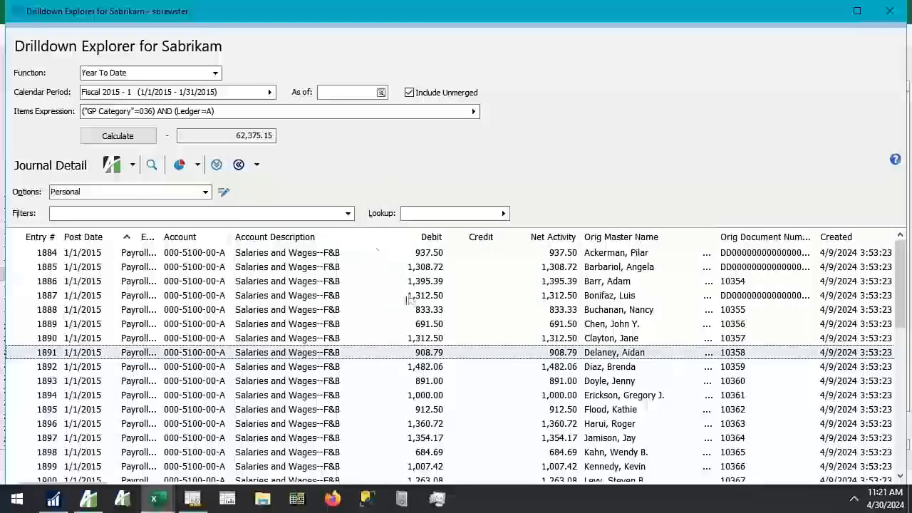
{"action": "left_click", "coordinate": [69, 502]}
{"action": "left_click", "coordinate": [139, 436]}
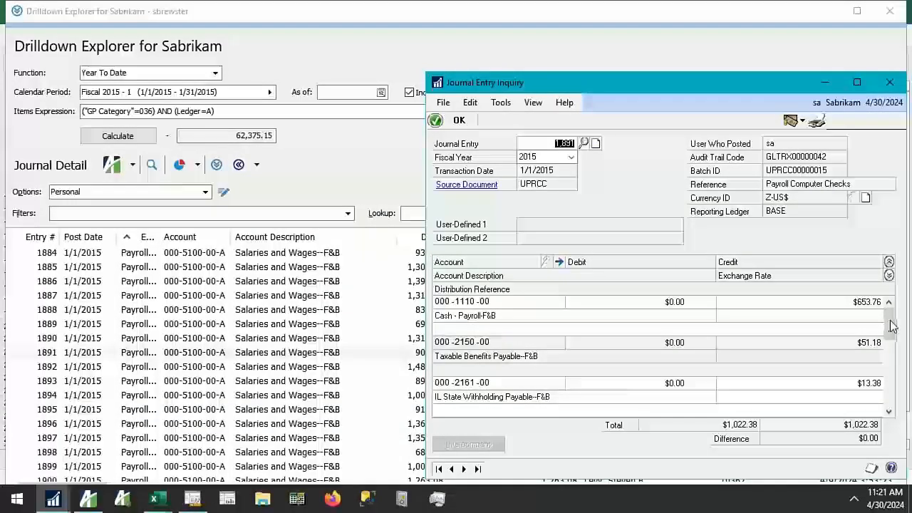
Review the account distributions of journal entry 1,891, including its Salaries and Wages line
{"action": "left_click", "coordinate": [889, 346]}
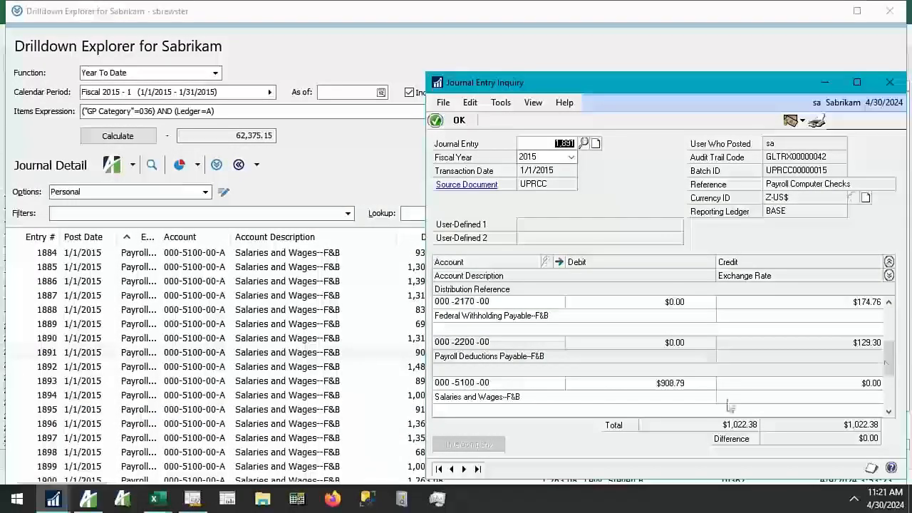
{"action": "left_click", "coordinate": [608, 399]}
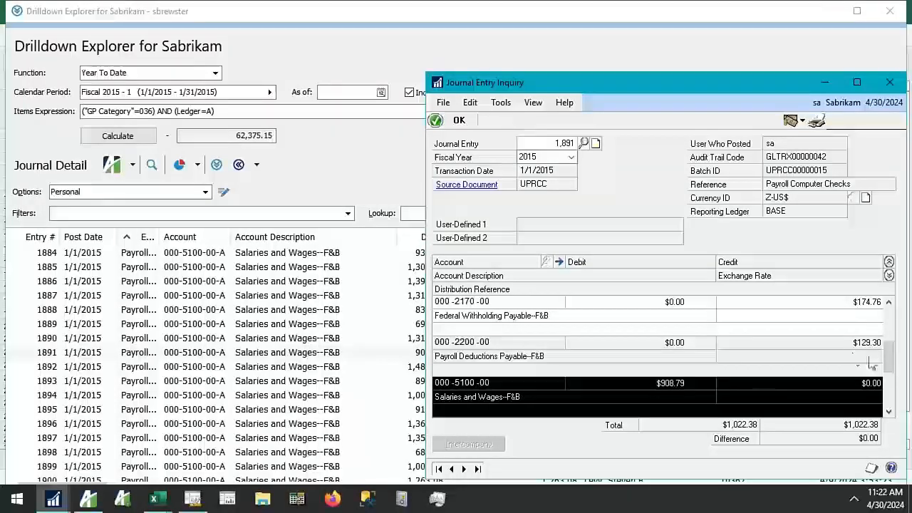
{"action": "left_click", "coordinate": [888, 413]}
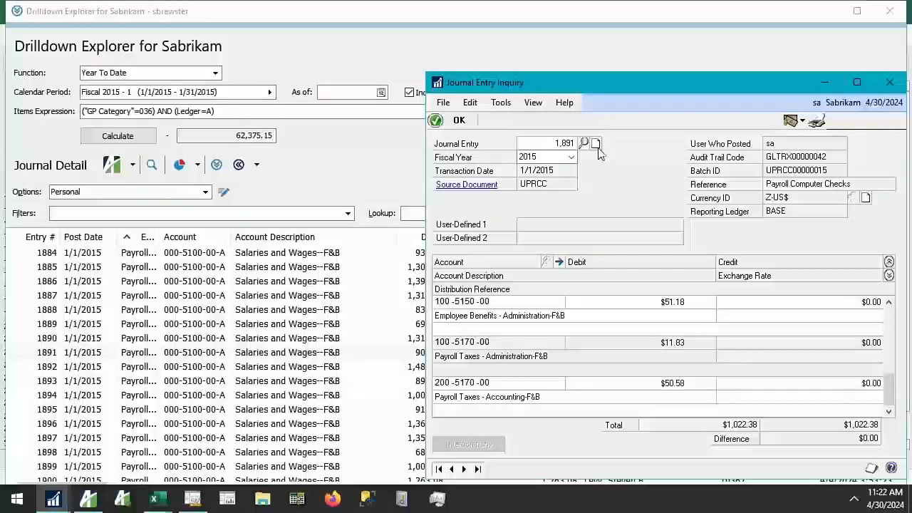
View the journal entry's source document in Payroll Check Inquiry, and close the inquiry windows and the Drilldown Explorer
{"action": "left_click", "coordinate": [481, 198]}
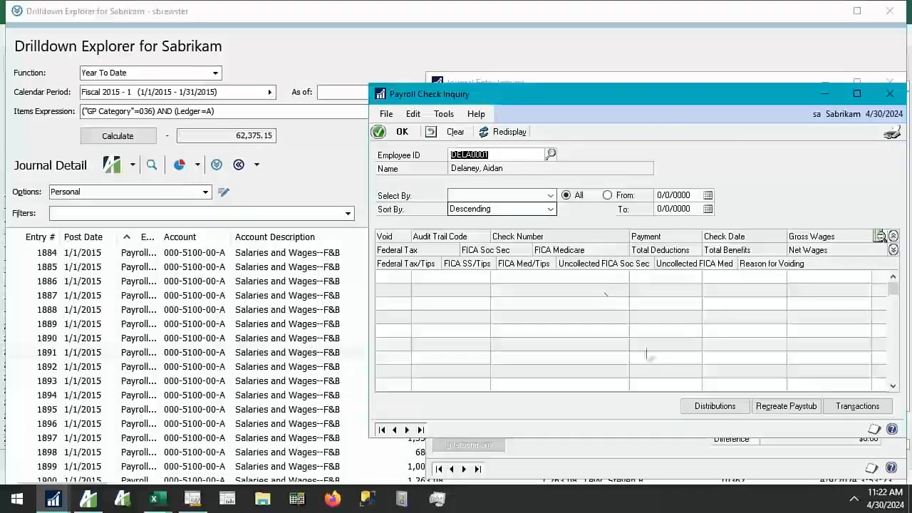
{"action": "left_click", "coordinate": [890, 95]}
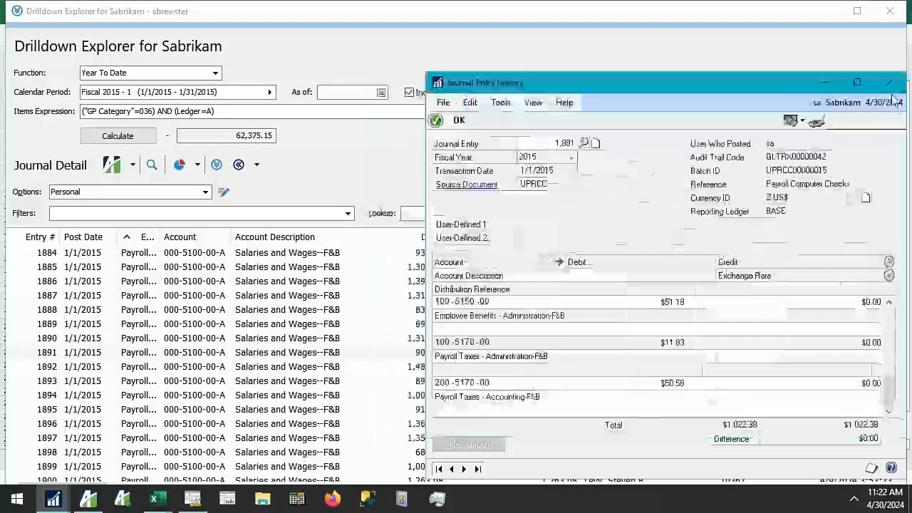
{"action": "left_click", "coordinate": [892, 85]}
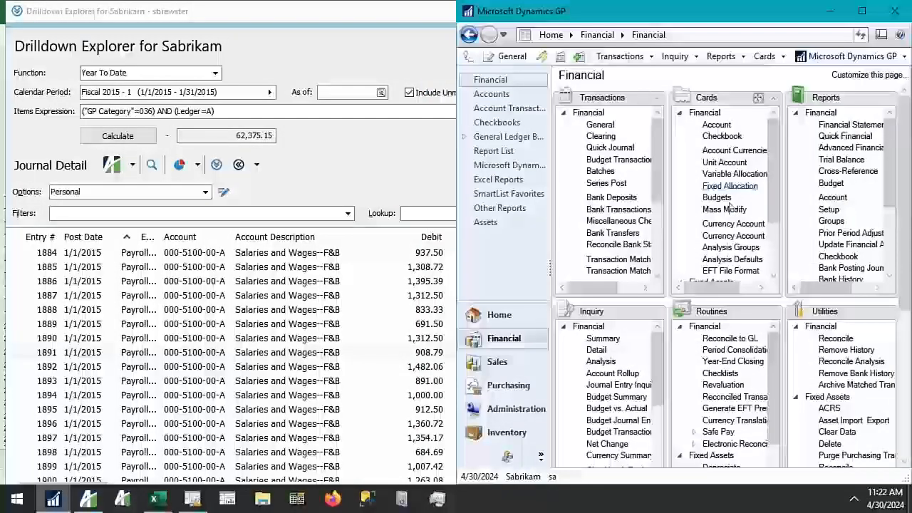
{"action": "left_click", "coordinate": [380, 171]}
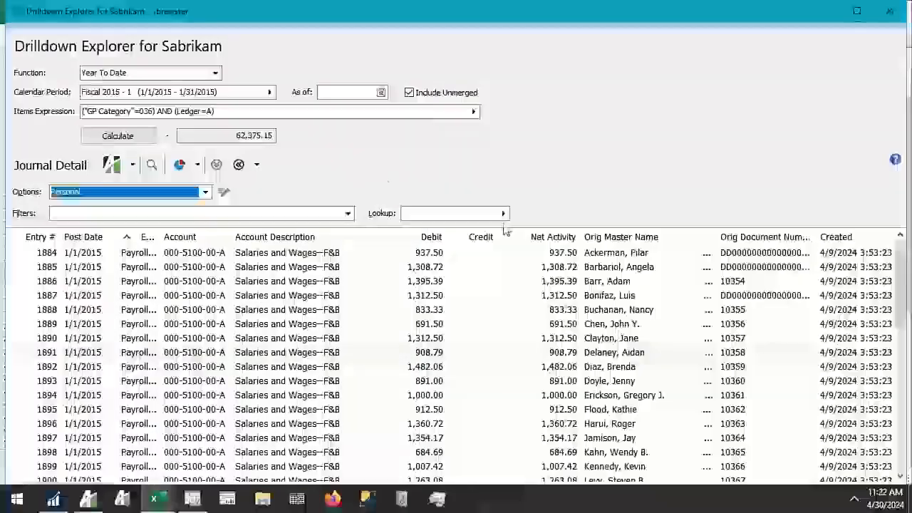
{"action": "left_click", "coordinate": [889, 10]}
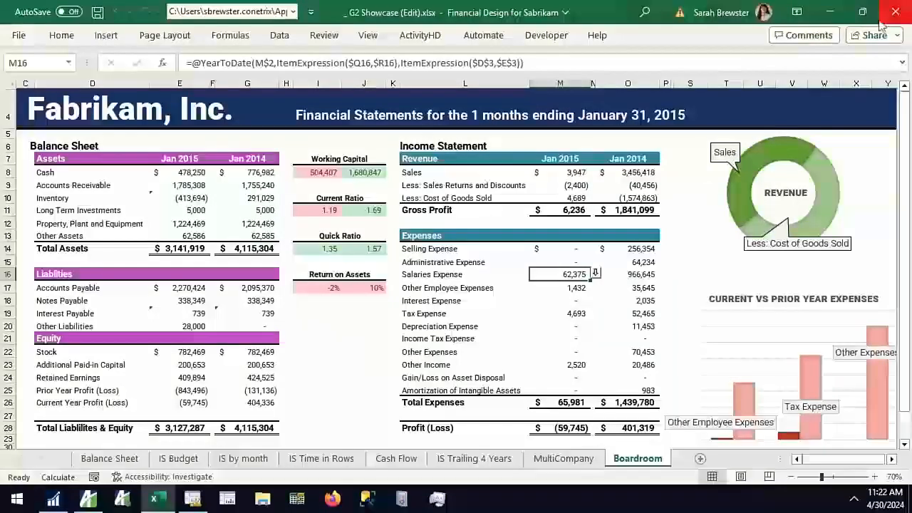
Minimize the workbook and switch to Management Reporter with the INCSTMT row definition
{"action": "left_click", "coordinate": [834, 19]}
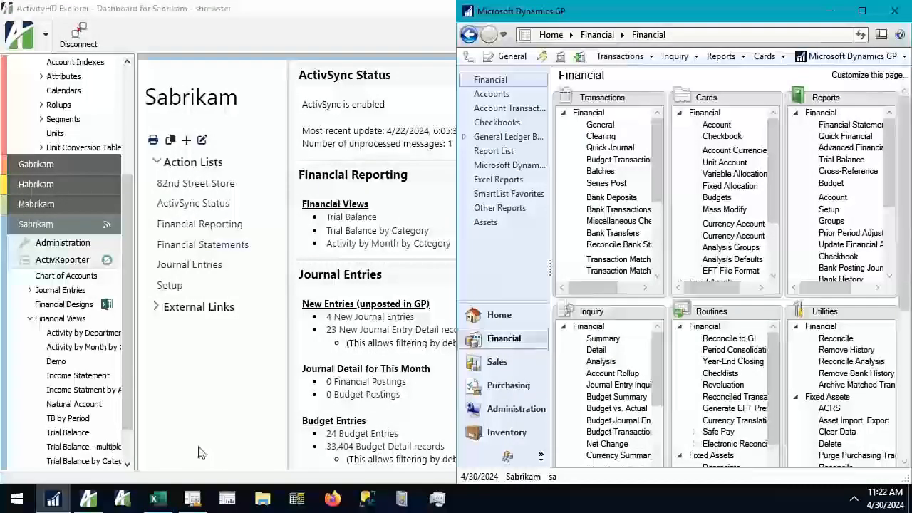
{"action": "left_click", "coordinate": [188, 500]}
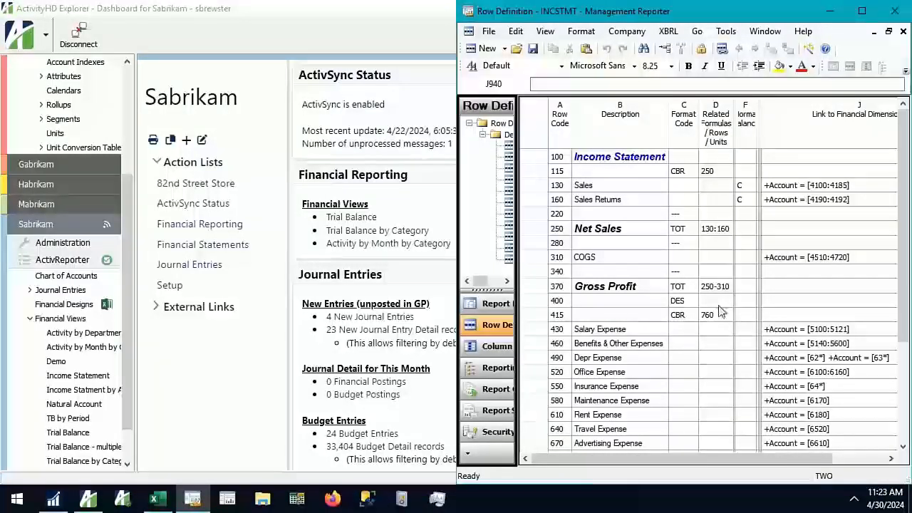
{"action": "left_click_drag", "start_coordinate": [748, 467], "coordinate": [713, 424]}
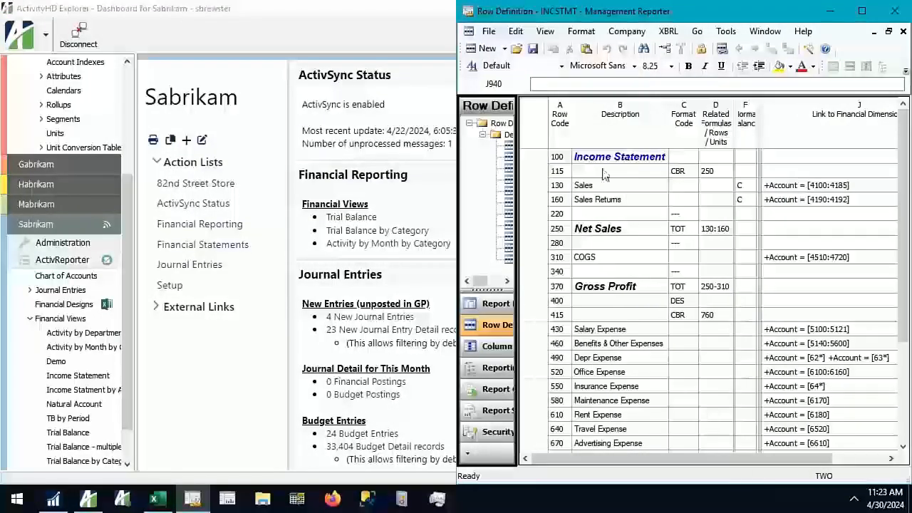
Examine the rows of the INCSTMT row definition, including the Income Statement heading and the Net Sales total's format code and row formula
{"action": "scroll", "coordinate": [656, 301], "scroll_direction": "down", "scroll_amount": 3}
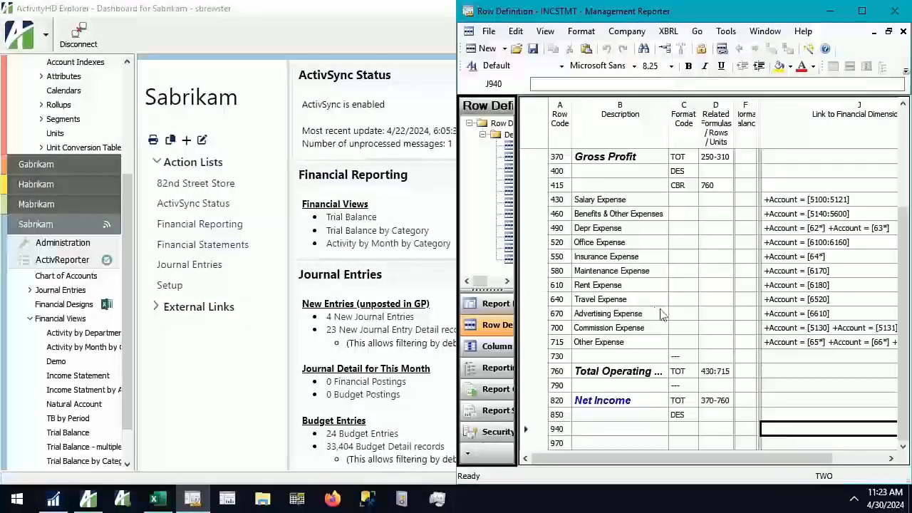
{"action": "scroll", "coordinate": [677, 369], "scroll_direction": "up", "scroll_amount": 2}
{"action": "scroll", "coordinate": [677, 370], "scroll_direction": "up", "scroll_amount": 1}
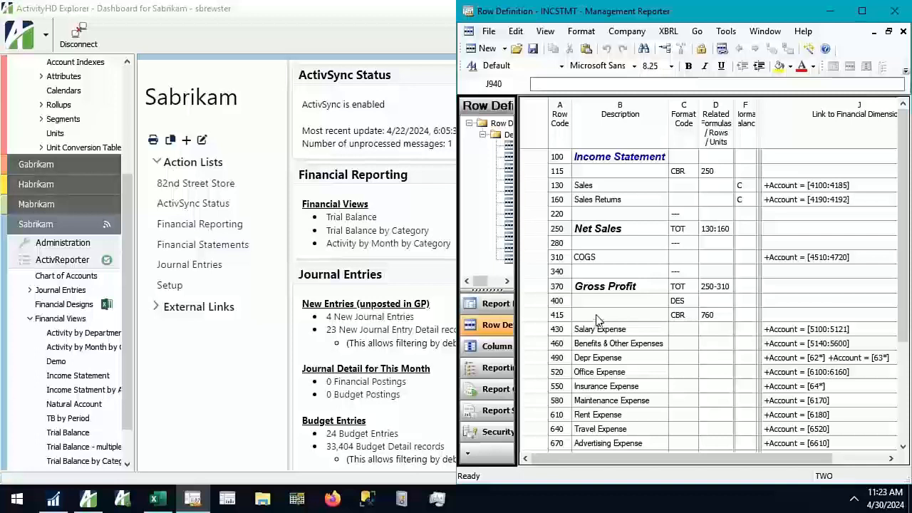
{"action": "left_click", "coordinate": [607, 161]}
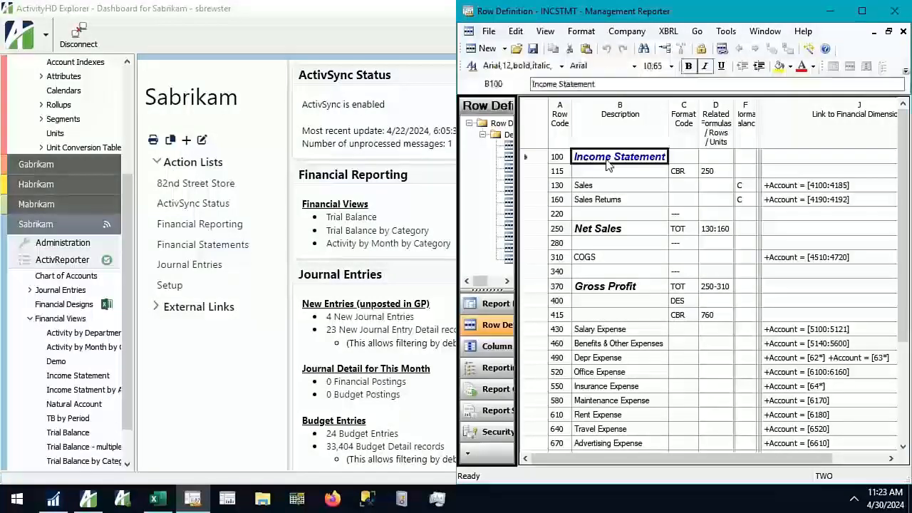
{"action": "left_click_drag", "start_coordinate": [682, 228], "coordinate": [718, 229]}
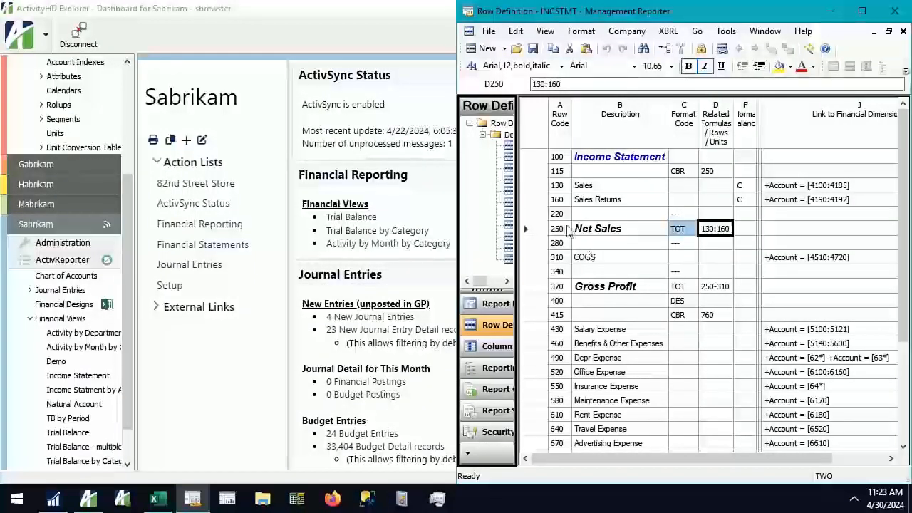
Examine the financial dimension links of the Sales, Sales Returns, COGS and Depr Expense rows
{"action": "left_click", "coordinate": [803, 184]}
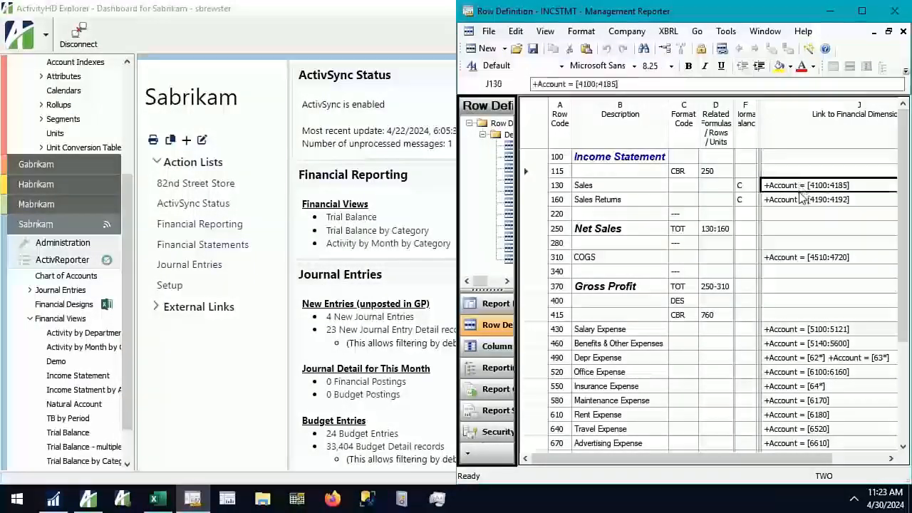
{"action": "left_click", "coordinate": [846, 206]}
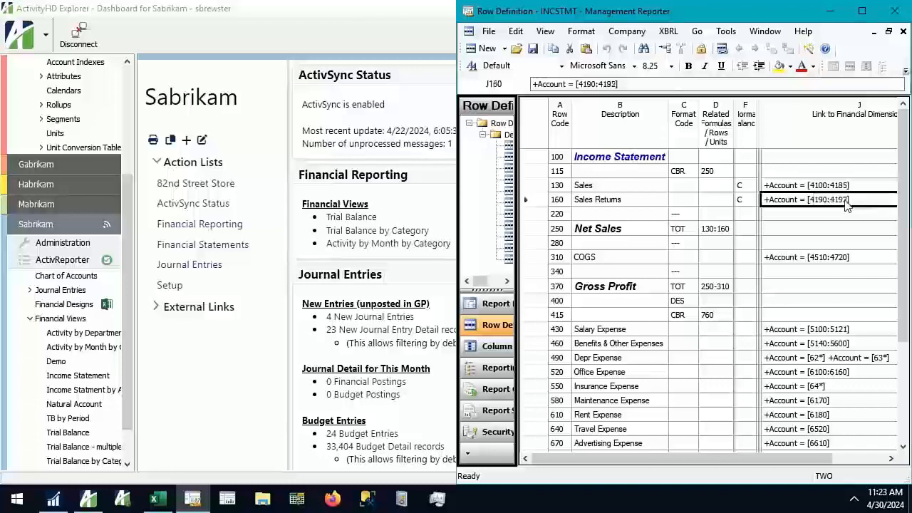
{"action": "left_click", "coordinate": [827, 262]}
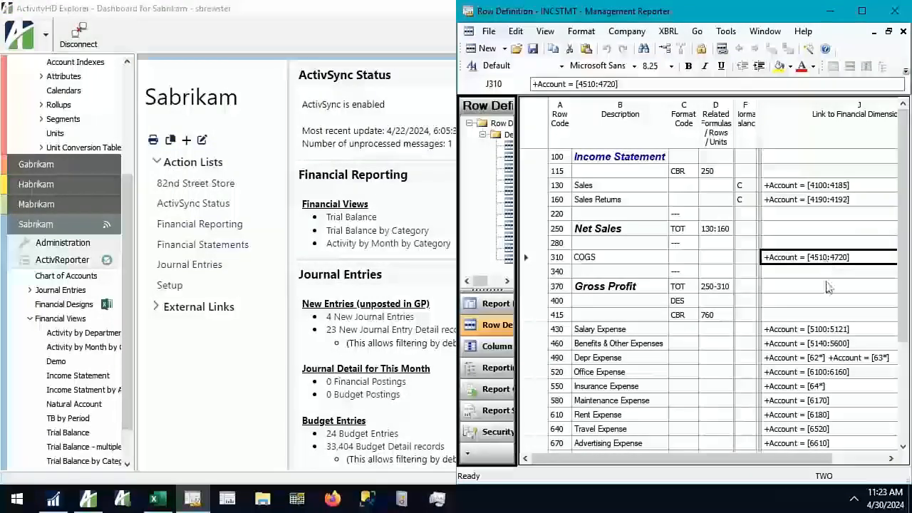
{"action": "left_click", "coordinate": [832, 360]}
Review the account dimensions linked to the Other Expense row, and close the Dimensions dialog
{"action": "scroll", "coordinate": [832, 359], "scroll_direction": "down", "scroll_amount": 3}
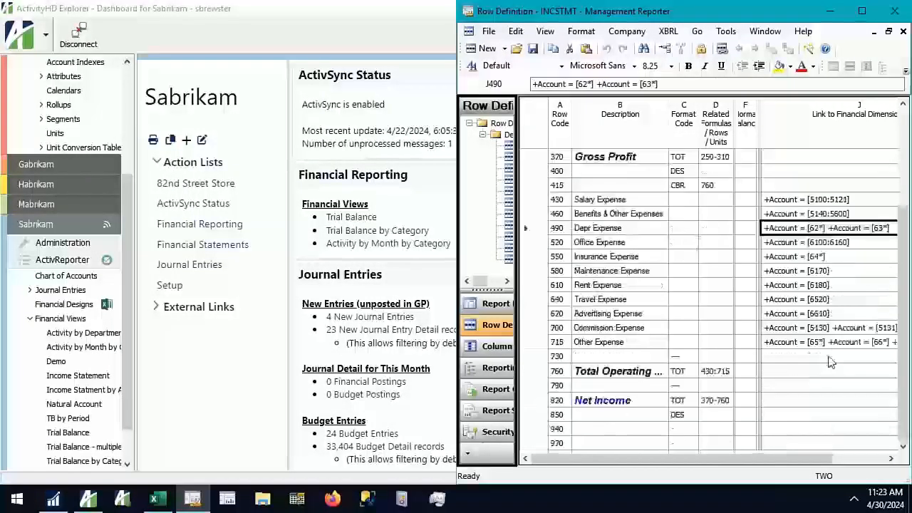
{"action": "left_click", "coordinate": [836, 344]}
{"action": "double_click", "coordinate": [836, 344]}
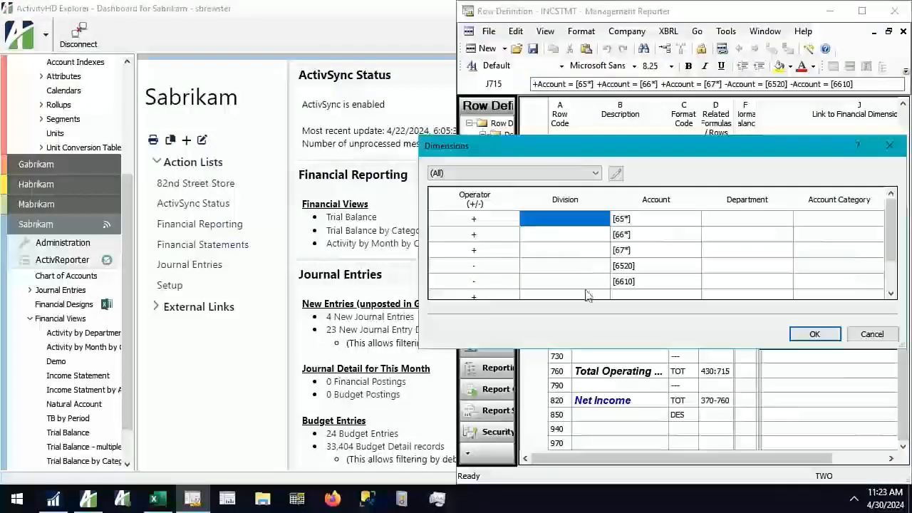
{"action": "left_click", "coordinate": [814, 334]}
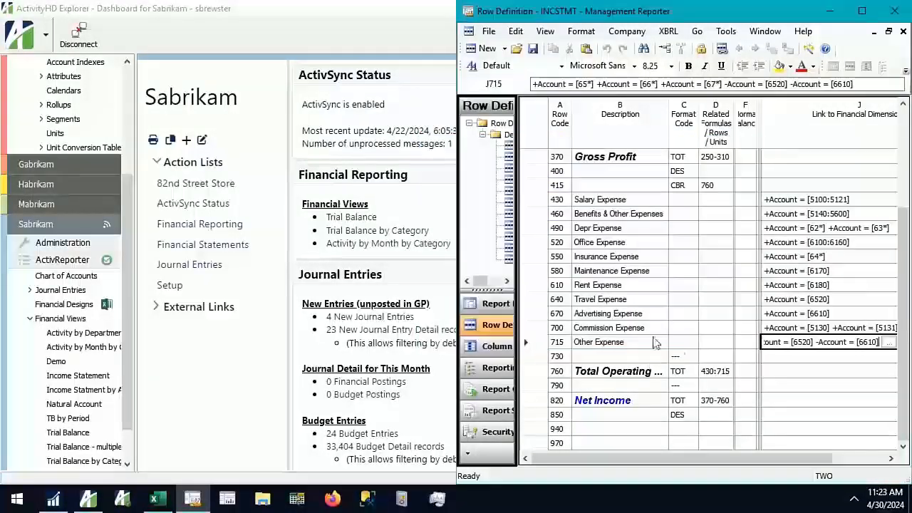
{"action": "scroll", "coordinate": [557, 315], "scroll_direction": "up", "scroll_amount": 3}
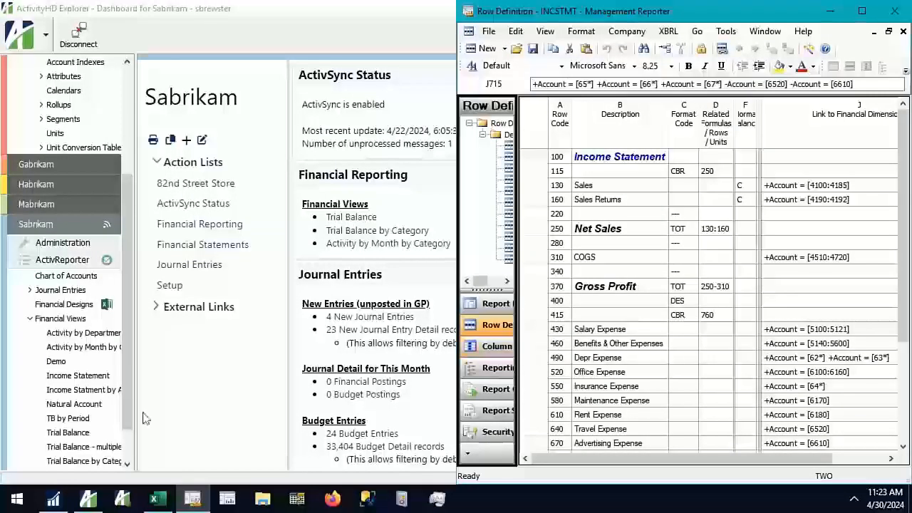
Switch to ActivityHD Explorer, list Fabrikam's rollups sorted by name, and select the five GP rollups
{"action": "scroll", "coordinate": [86, 353], "scroll_direction": "down", "scroll_amount": 2}
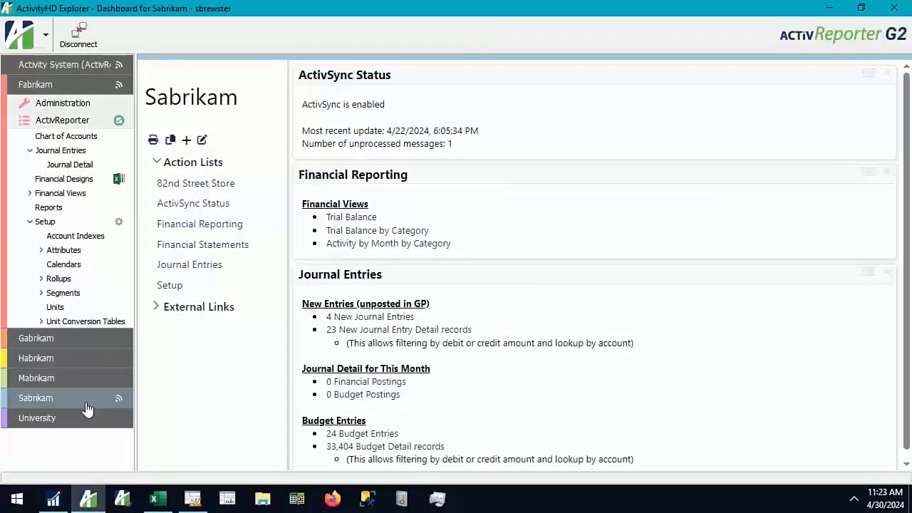
{"action": "left_click", "coordinate": [81, 88]}
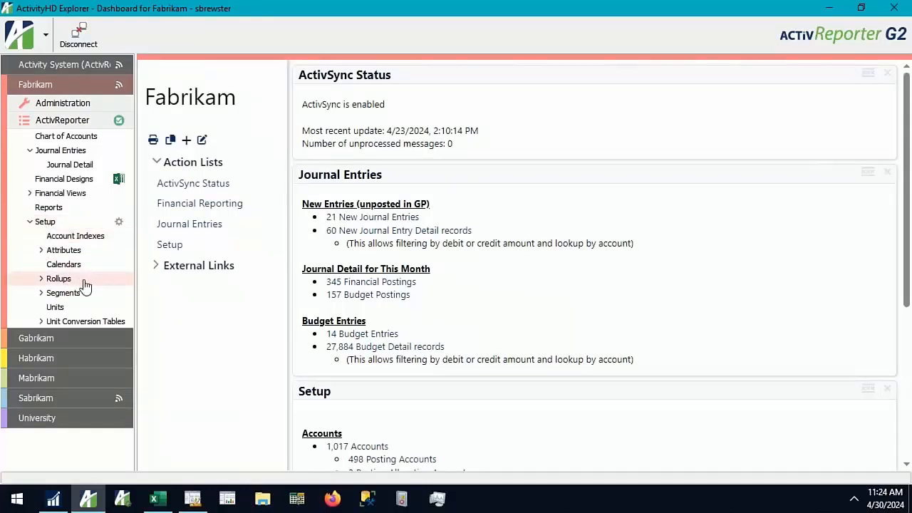
{"action": "left_click", "coordinate": [59, 279]}
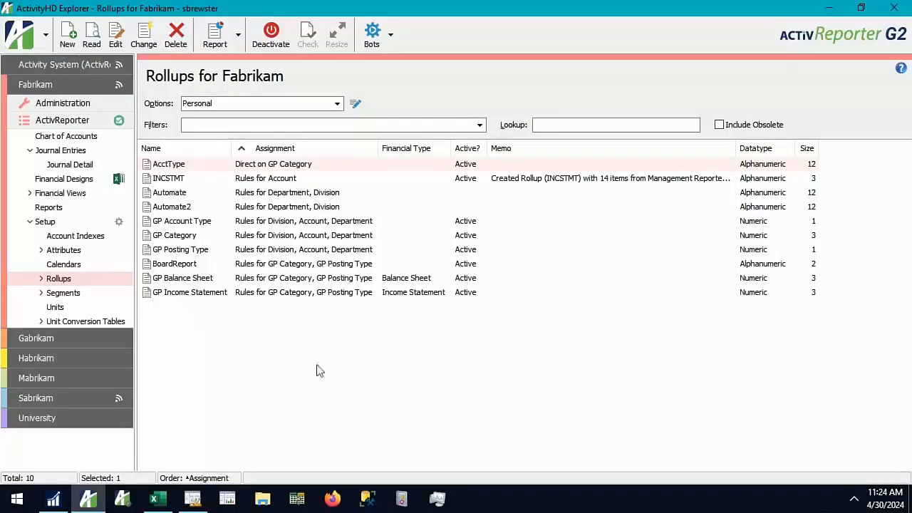
{"action": "left_click", "coordinate": [194, 148]}
{"action": "left_click_drag", "start_coordinate": [212, 221], "coordinate": [222, 285]}
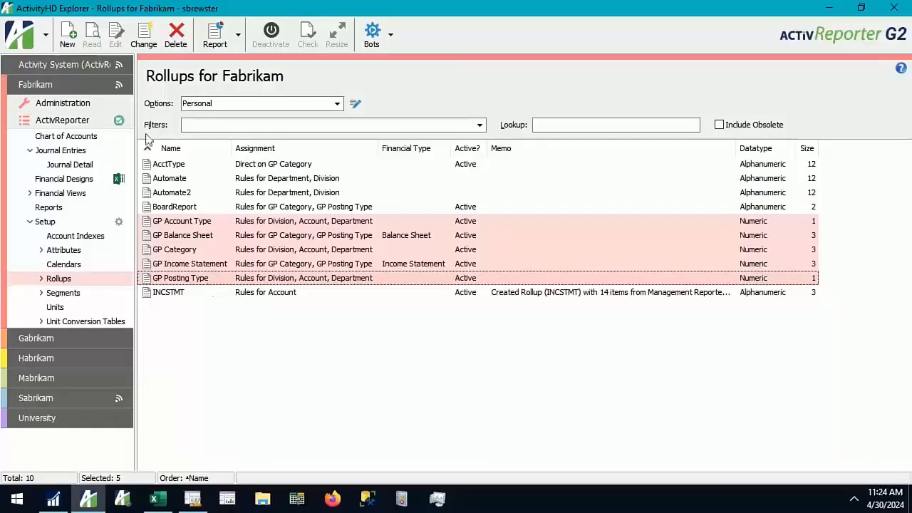
Open the Cash - Operating Account record from Fabrikam's chart of accounts to view its rollup assignments
{"action": "left_click", "coordinate": [85, 137]}
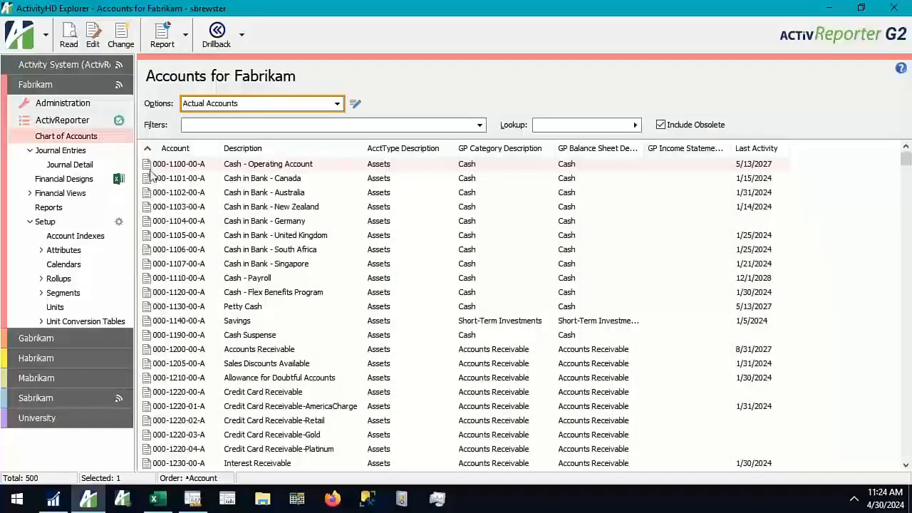
{"action": "double_click", "coordinate": [176, 165]}
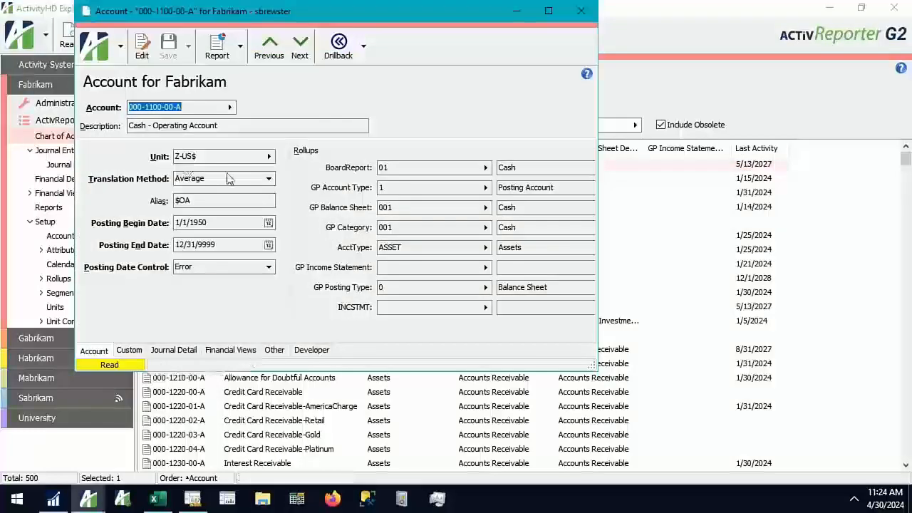
{"action": "left_click_drag", "start_coordinate": [290, 15], "coordinate": [218, 27]}
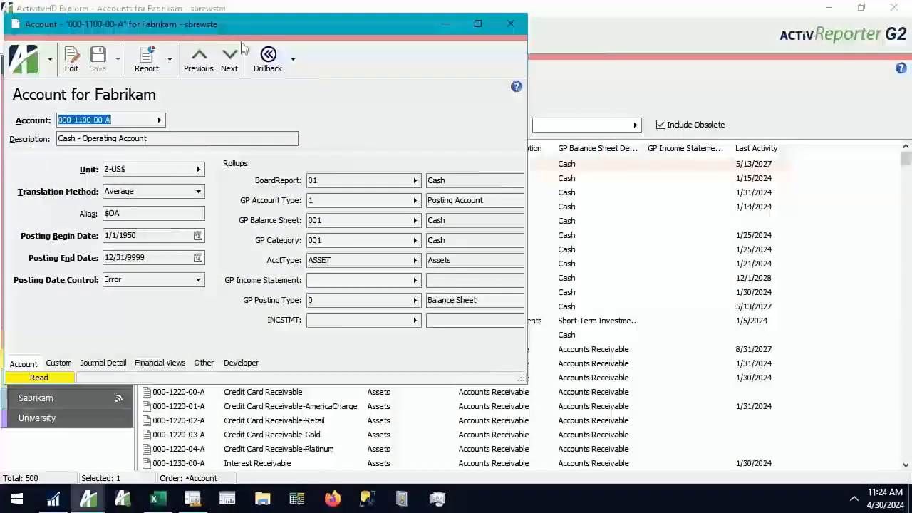
Switch to Microsoft Dynamics GP and change the active company to Fabrikam, Inc
{"action": "left_click", "coordinate": [57, 505]}
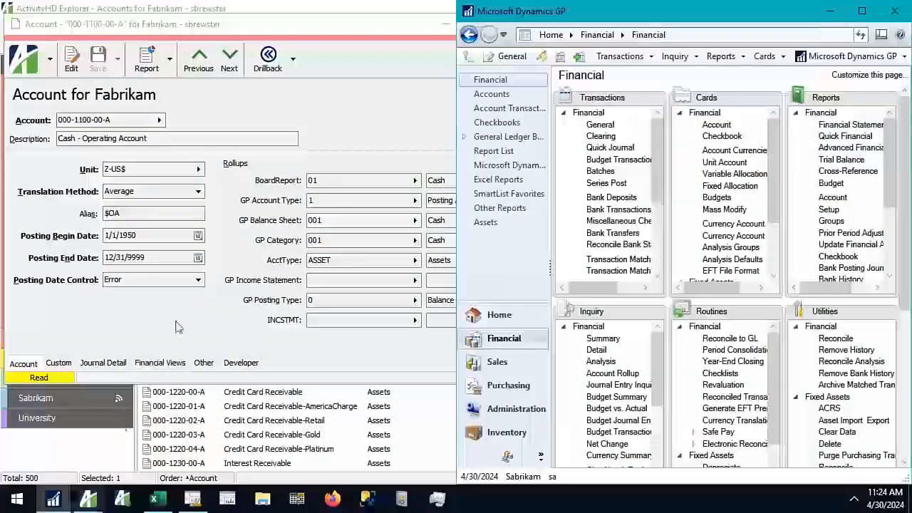
{"action": "left_click", "coordinate": [89, 498]}
{"action": "left_click", "coordinate": [538, 477]}
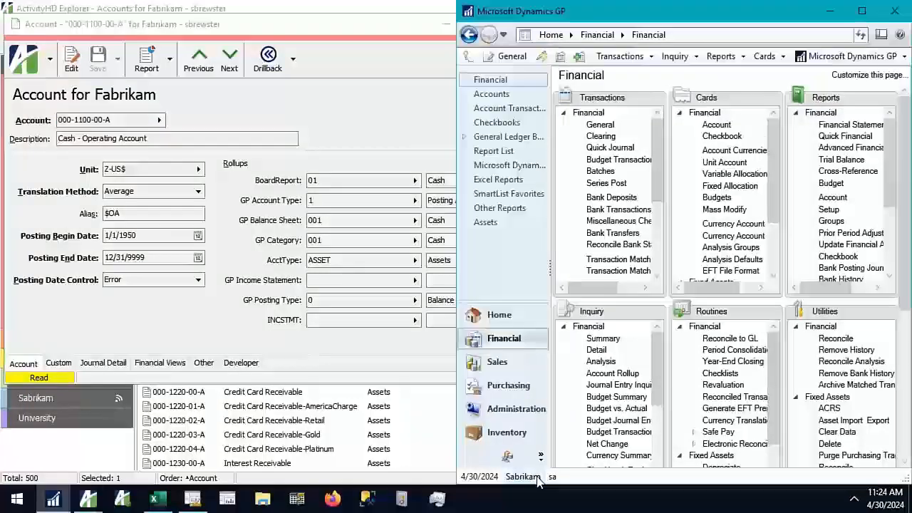
{"action": "left_click", "coordinate": [566, 257]}
{"action": "left_click", "coordinate": [547, 271]}
{"action": "left_click", "coordinate": [556, 357]}
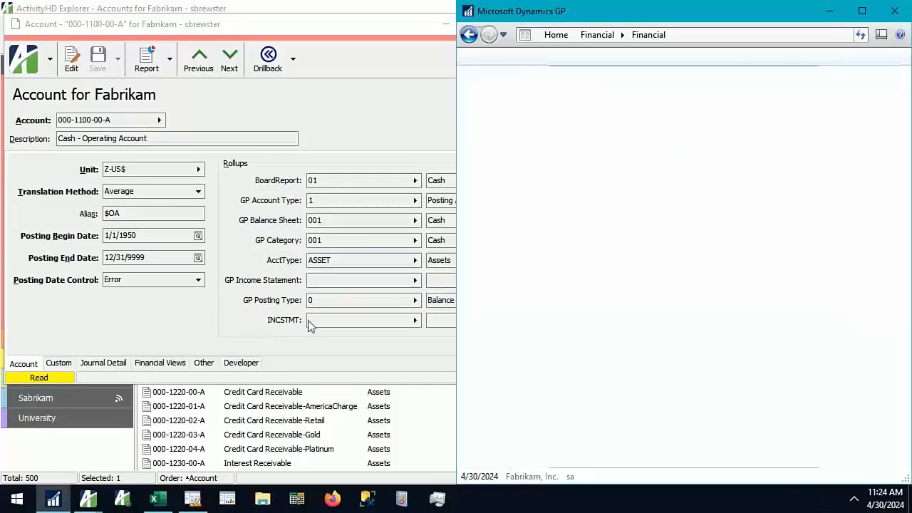
Drill back from the ActivReporter account to its Account Card in Dynamics GP, compare both records, and close Account Maintenance
{"action": "left_click", "coordinate": [182, 321]}
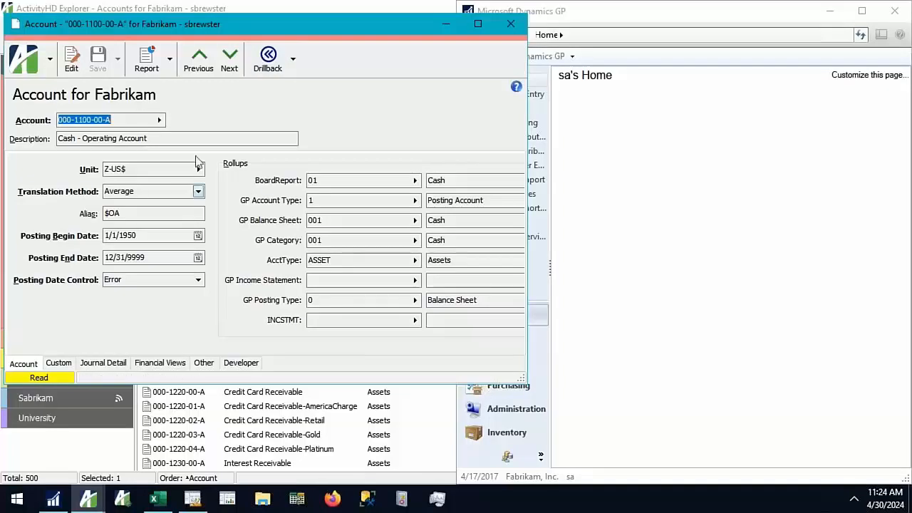
{"action": "left_click", "coordinate": [293, 62]}
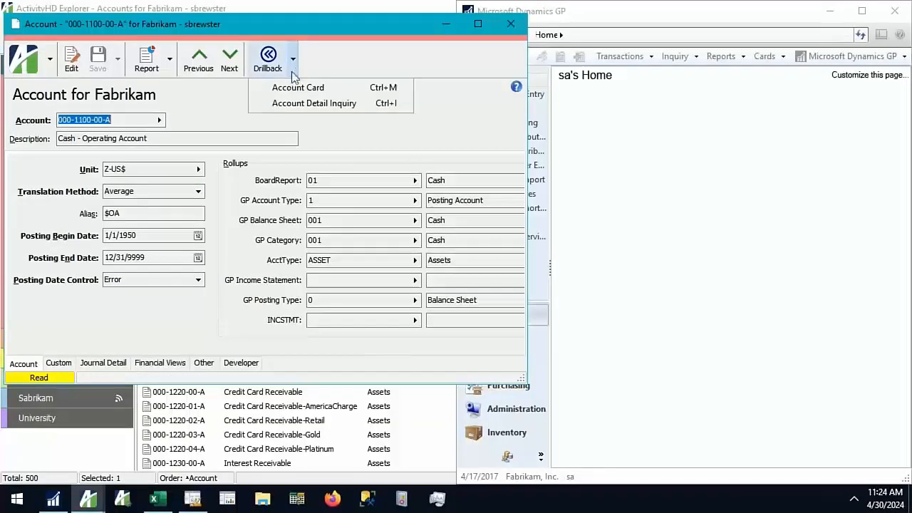
{"action": "left_click", "coordinate": [292, 89]}
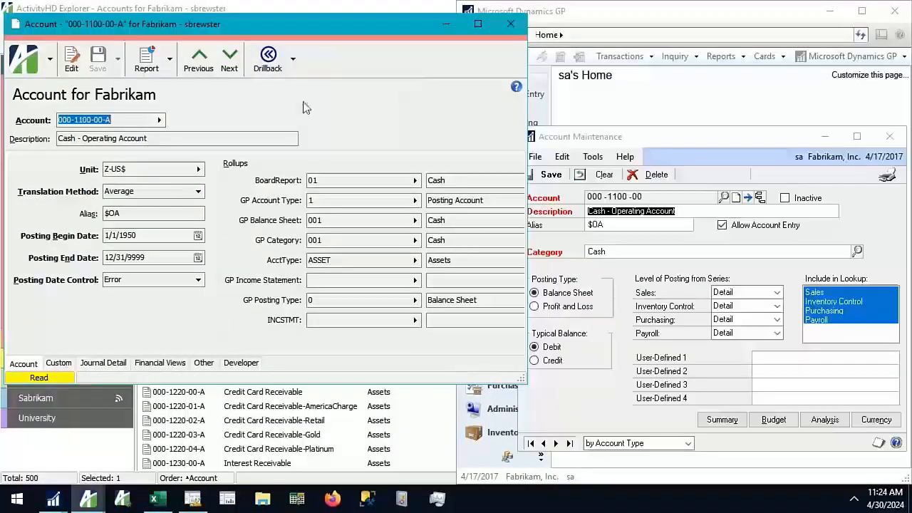
{"action": "left_click_drag", "start_coordinate": [607, 136], "coordinate": [593, 60]}
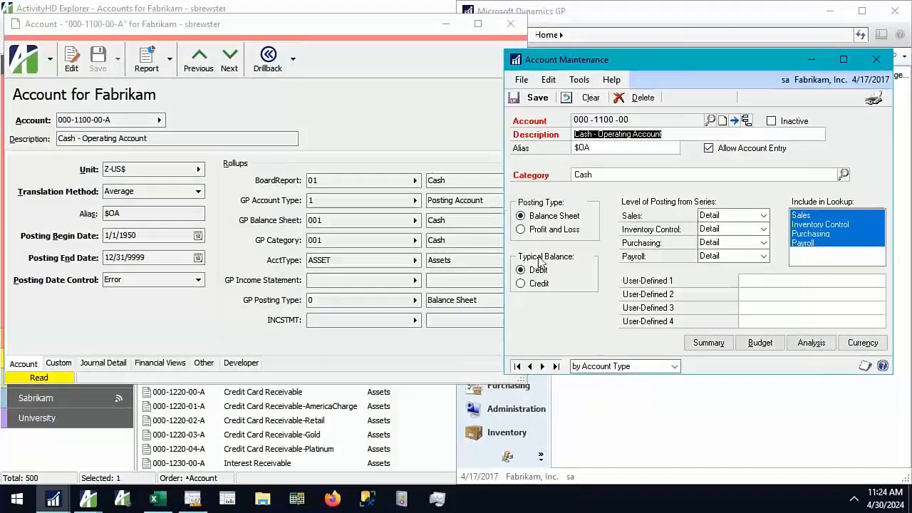
{"action": "left_click", "coordinate": [670, 134]}
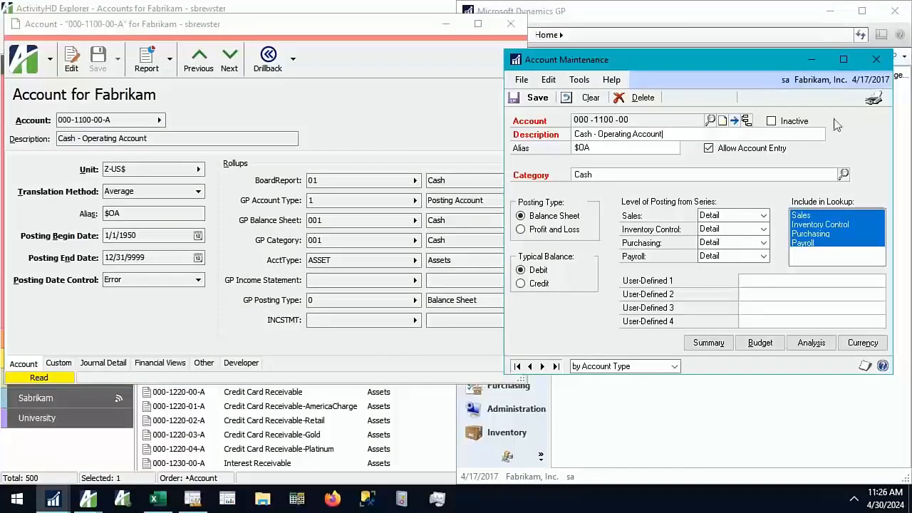
{"action": "left_click", "coordinate": [880, 63]}
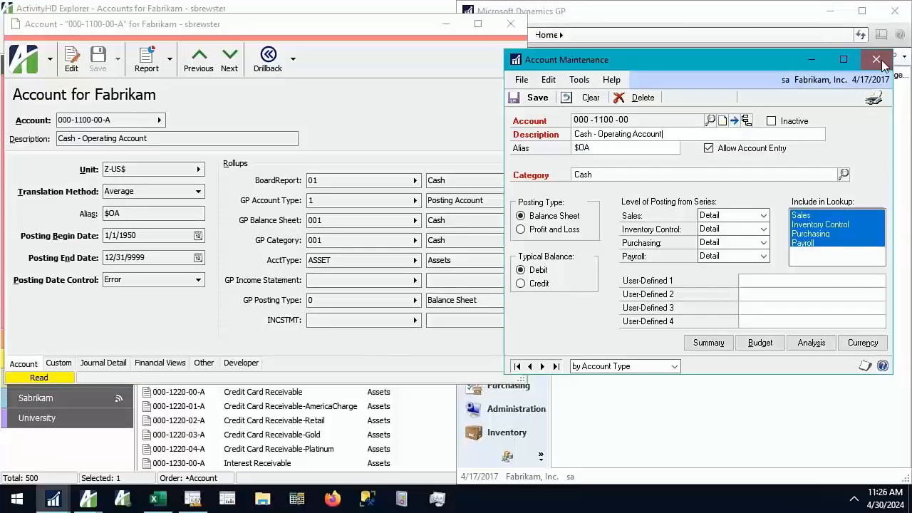
Close the ActivReporter account record and return to Fabrikam's list of rollups
{"action": "left_click", "coordinate": [366, 117]}
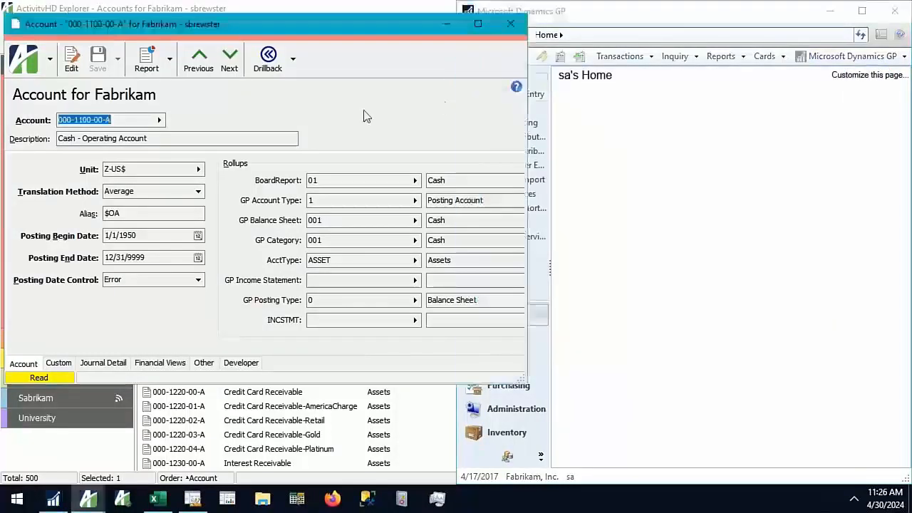
{"action": "left_click", "coordinate": [511, 28]}
{"action": "left_click", "coordinate": [51, 281]}
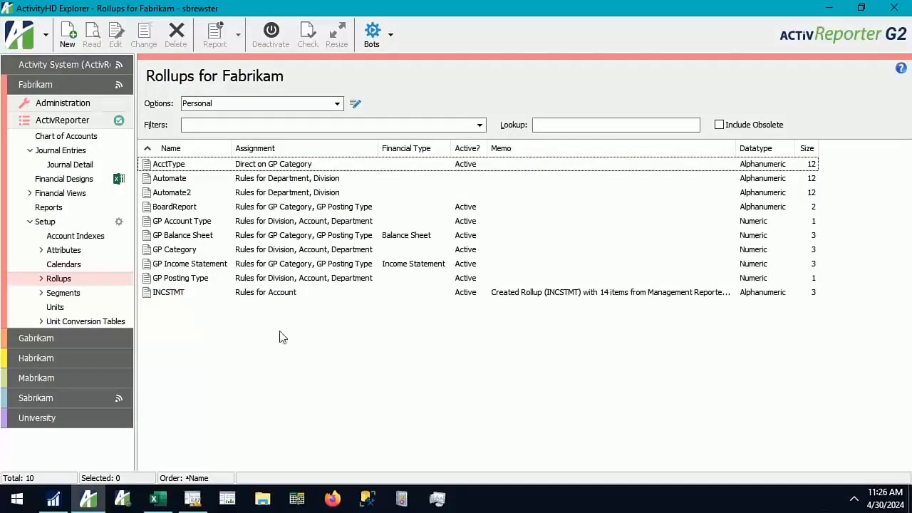
Start the New Rollup from MR Rows bot and log in to SQL Server with a trusted connection
{"action": "left_click", "coordinate": [390, 40]}
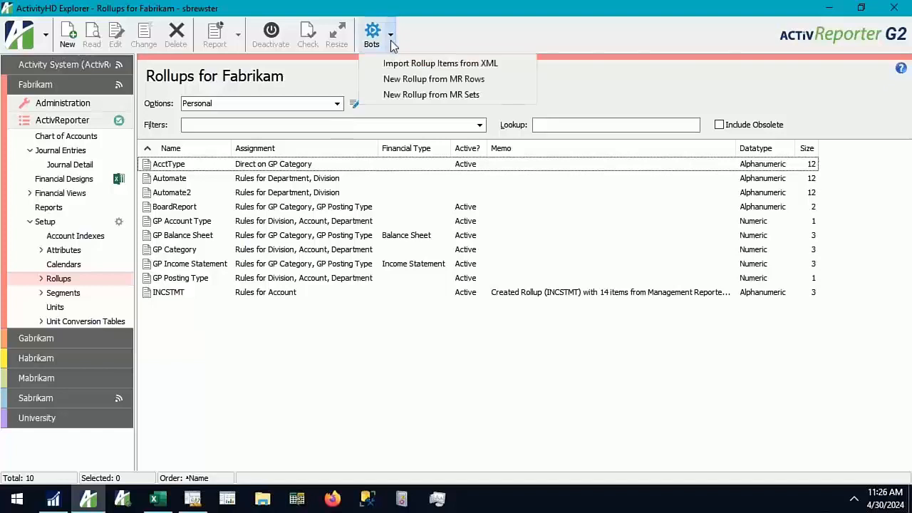
{"action": "left_click", "coordinate": [414, 84]}
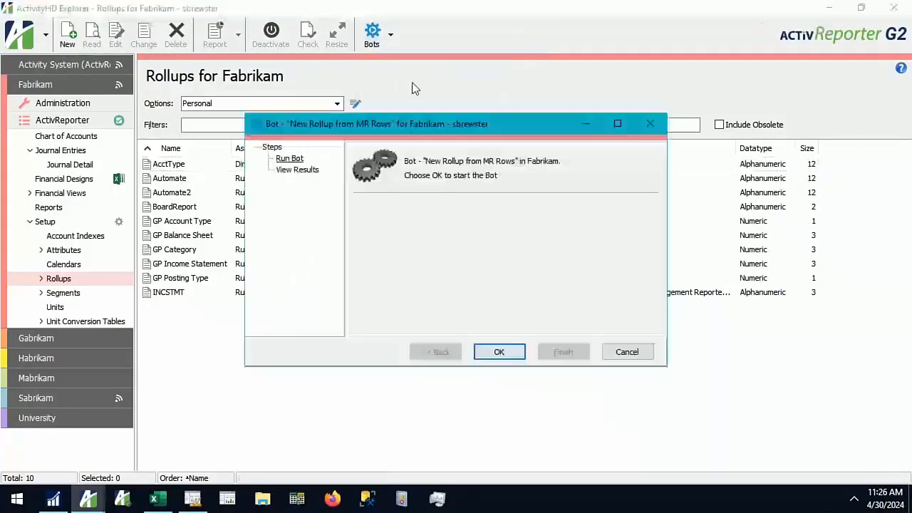
{"action": "left_click", "coordinate": [515, 354]}
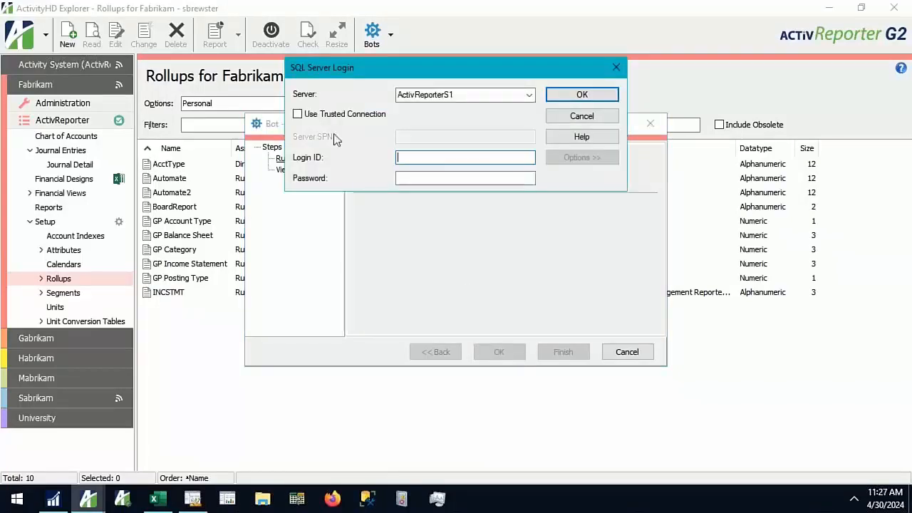
{"action": "left_click", "coordinate": [335, 116]}
{"action": "left_click", "coordinate": [578, 94]}
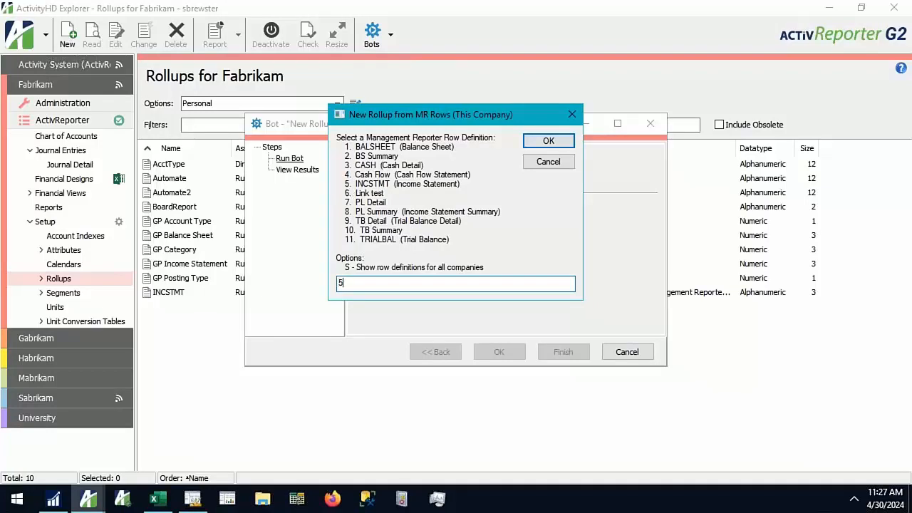
Create a rollup named INCSTMT2 from the INCSTMT (Income Statement) row definition, finish the bot, and select the new rollup
{"action": "type", "text": "5"}
{"action": "key", "text": "Return"}
{"action": "left_click", "coordinate": [391, 229]}
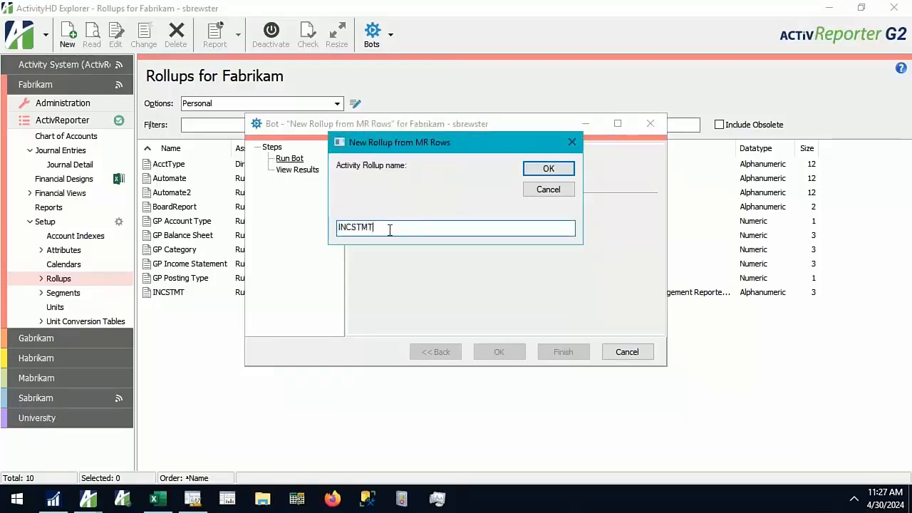
{"action": "type", "text": "2"}
{"action": "left_click", "coordinate": [547, 169]}
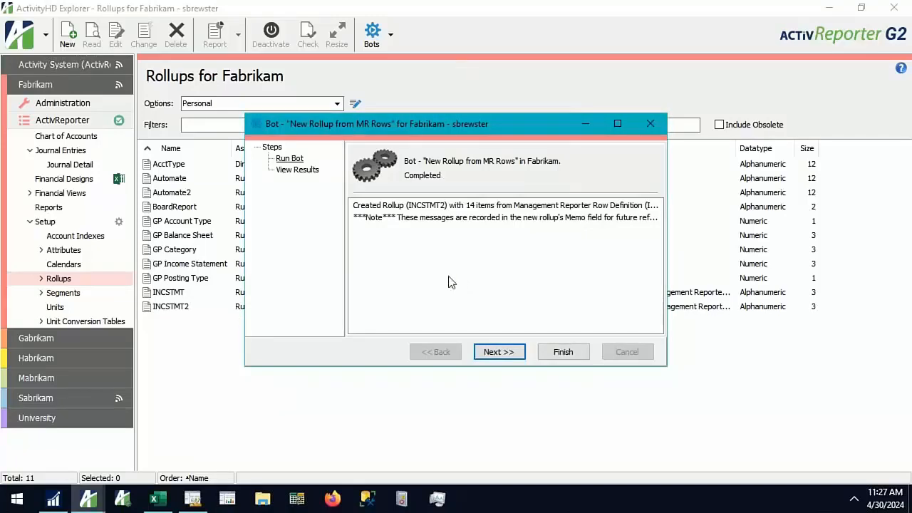
{"action": "left_click", "coordinate": [385, 206]}
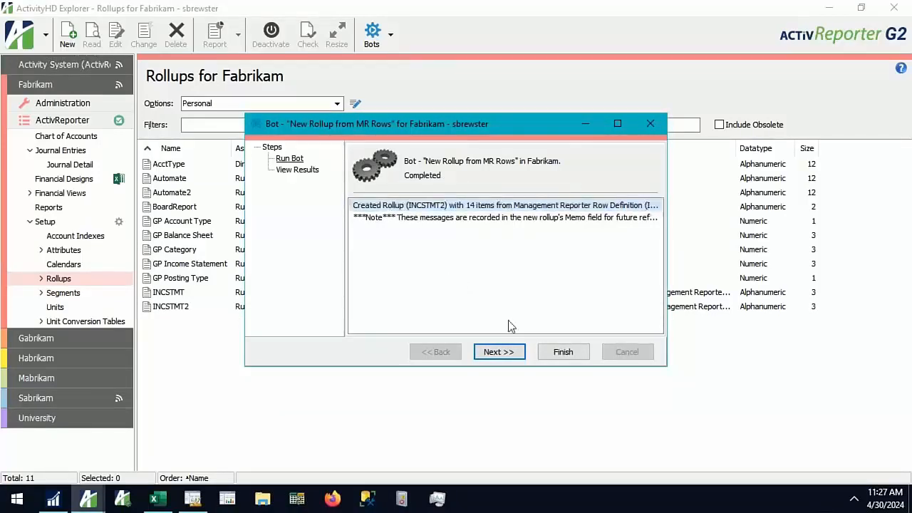
{"action": "left_click", "coordinate": [562, 352]}
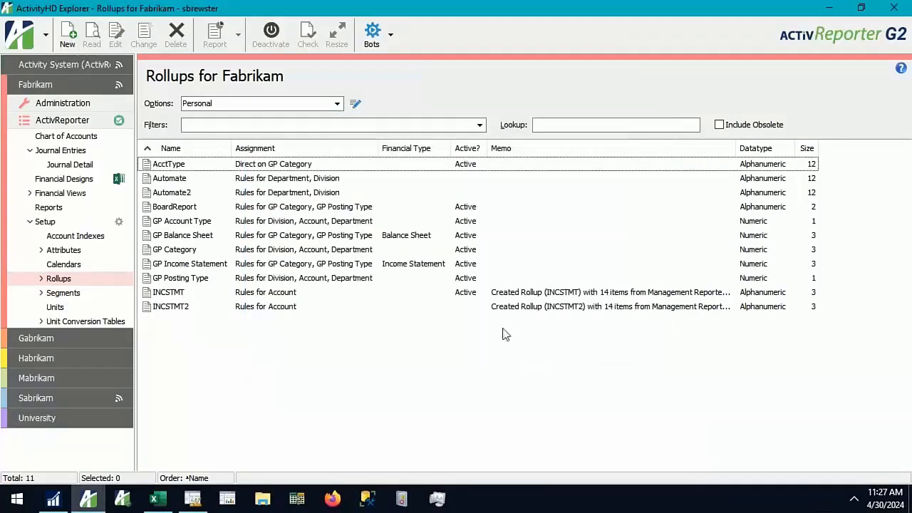
{"action": "left_click", "coordinate": [201, 312]}
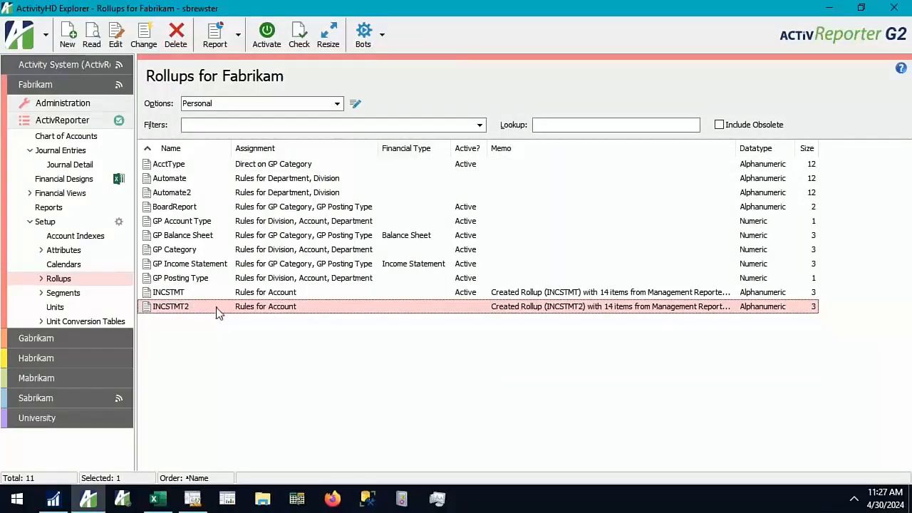
Open the INCSTMT2 rollup's items, fit the Code and Description column widths, and order the list by sort order
{"action": "left_click", "coordinate": [41, 278]}
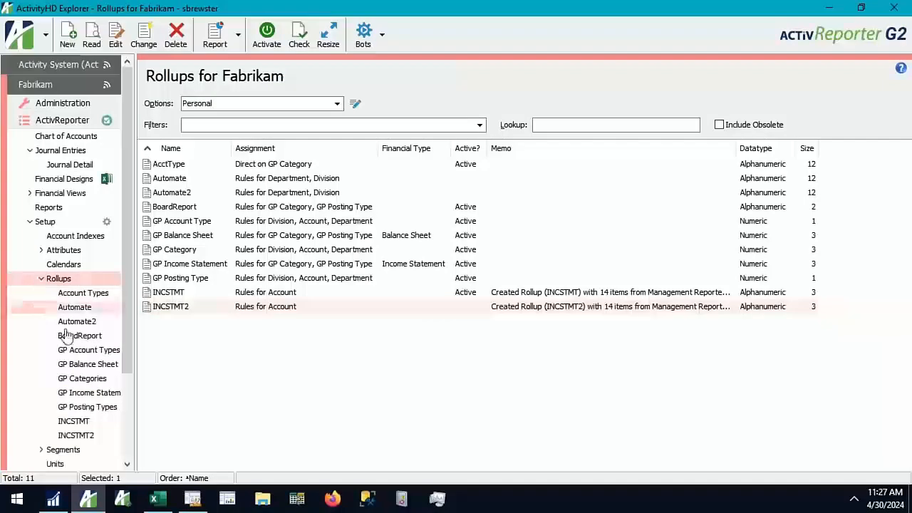
{"action": "left_click", "coordinate": [73, 437]}
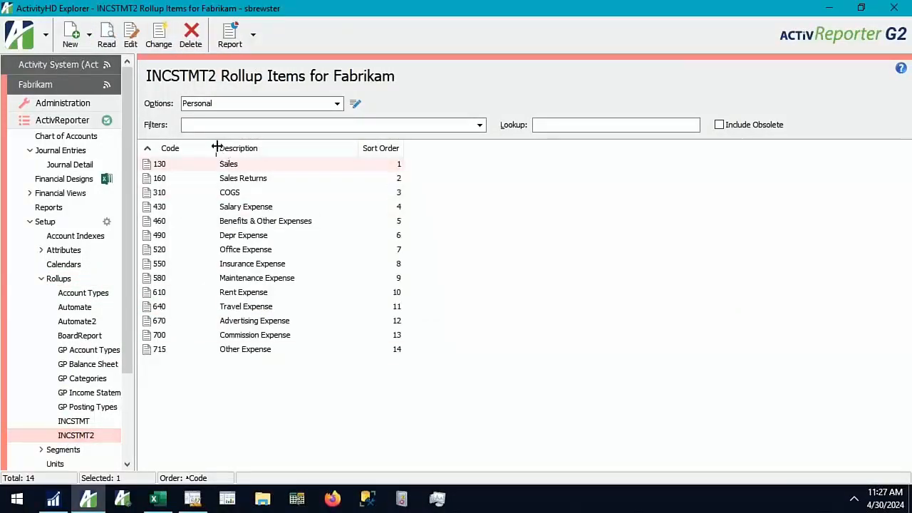
{"action": "double_click", "coordinate": [217, 147]}
{"action": "double_click", "coordinate": [320, 147]}
{"action": "left_click", "coordinate": [317, 147]}
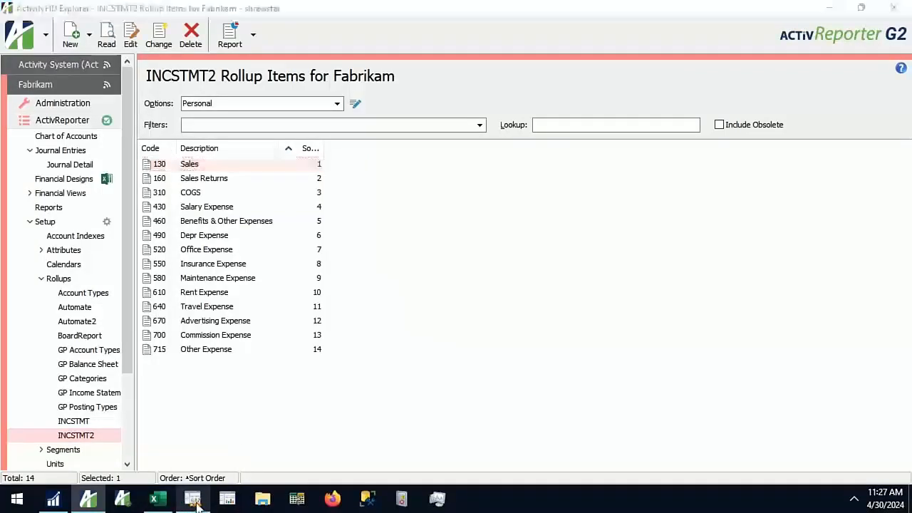
Switch to Management Reporter and compare INCSTMT rows 100–115, 220–280 and the Sales row's account link with the INCSTMT2 items
{"action": "left_click", "coordinate": [194, 500]}
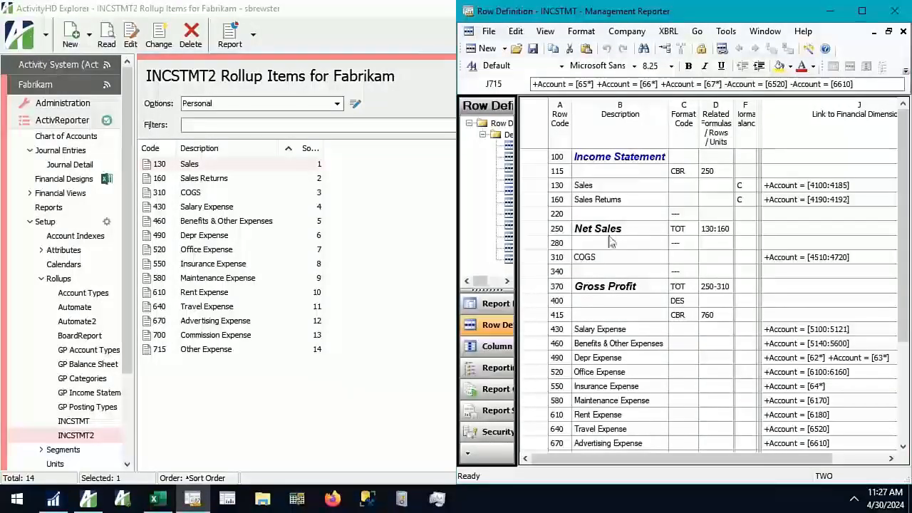
{"action": "left_click_drag", "start_coordinate": [556, 160], "coordinate": [866, 171]}
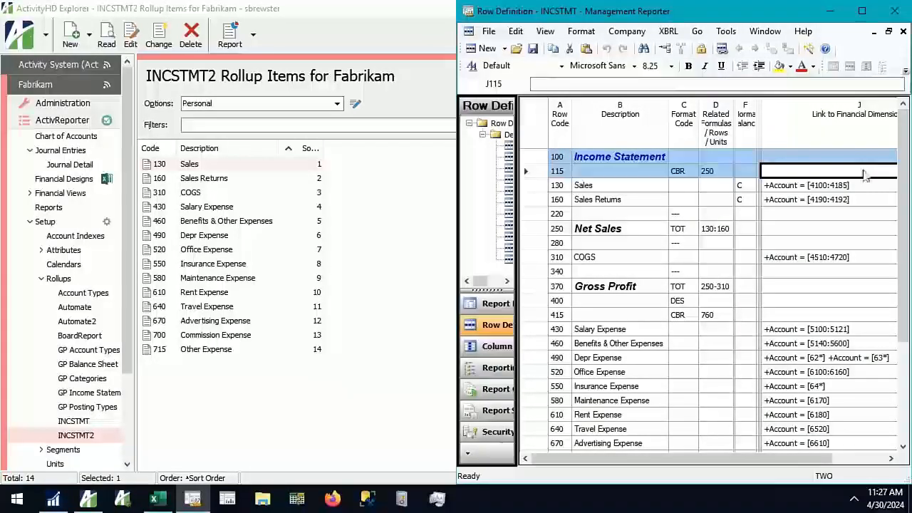
{"action": "left_click_drag", "start_coordinate": [559, 219], "coordinate": [754, 242]}
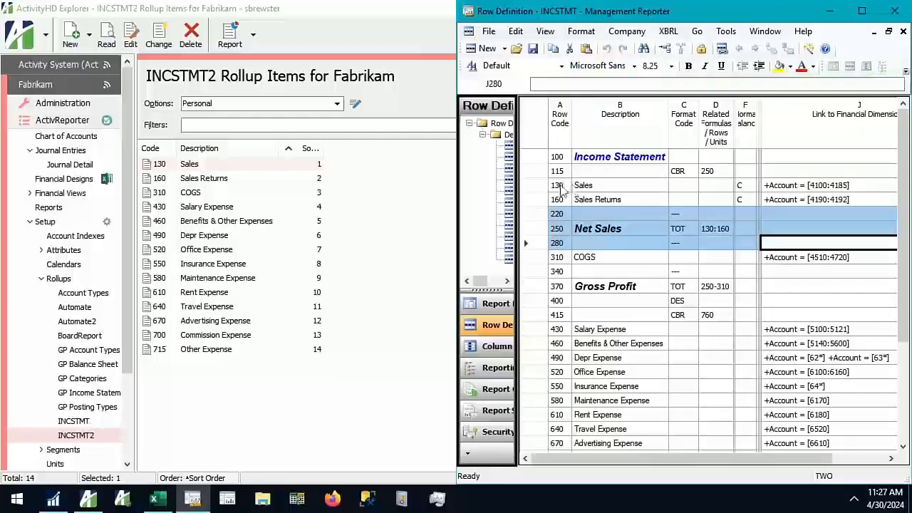
{"action": "left_click", "coordinate": [558, 188]}
{"action": "left_click", "coordinate": [591, 189]}
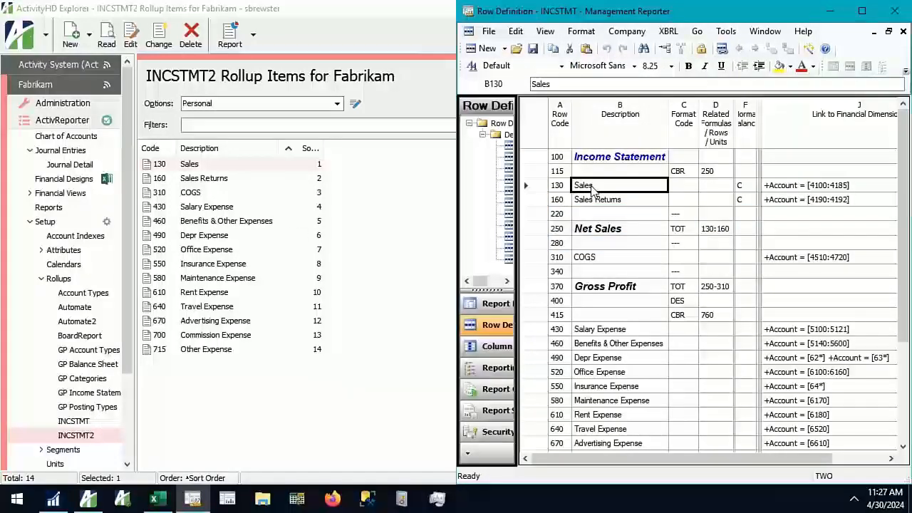
{"action": "left_click", "coordinate": [852, 187]}
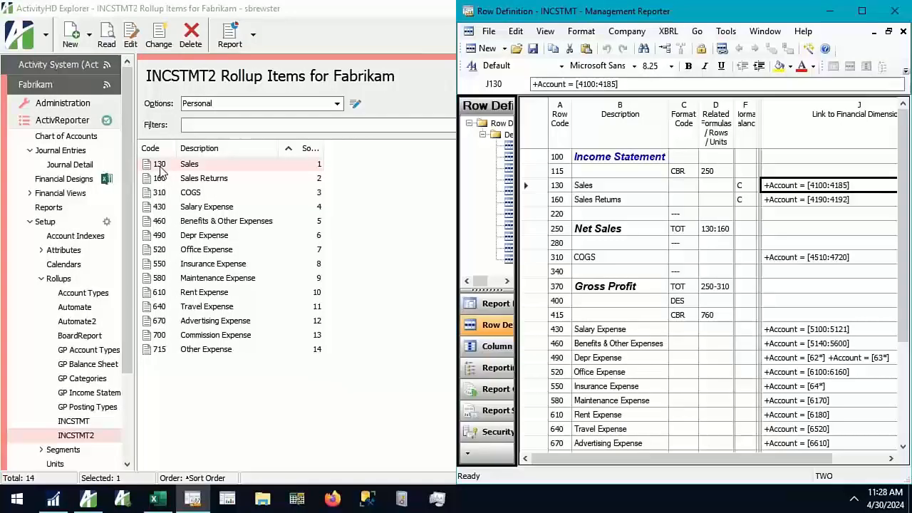
Open rollup item 130 (Sales) and the Dimensions of row 130's account link, arranging both windows side by side
{"action": "left_click", "coordinate": [192, 169]}
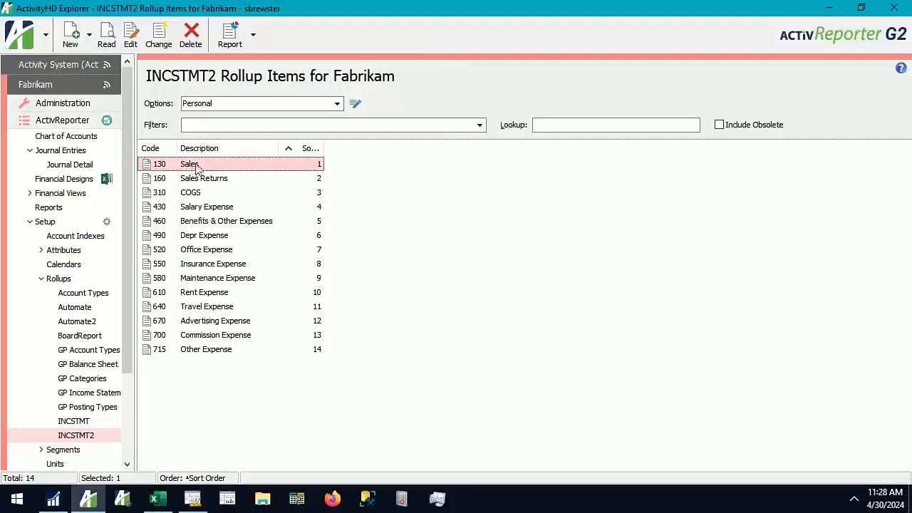
{"action": "double_click", "coordinate": [220, 166]}
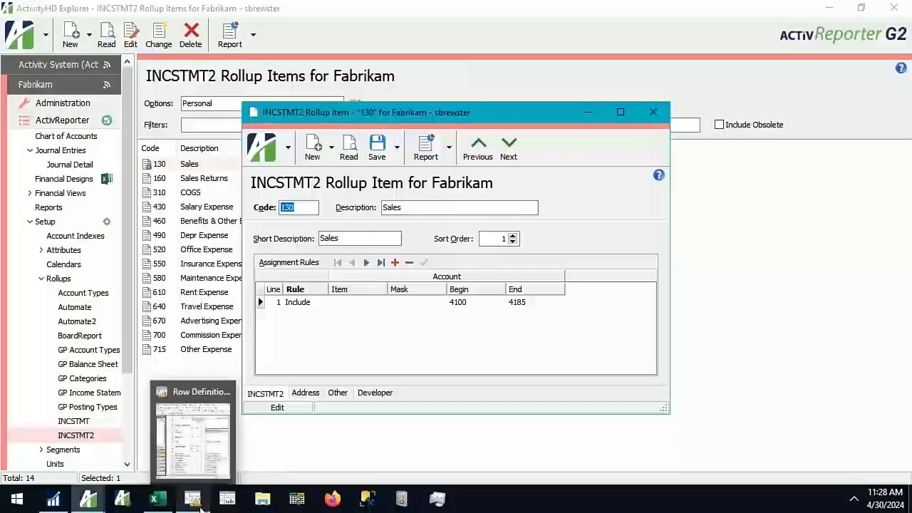
{"action": "left_click", "coordinate": [195, 434]}
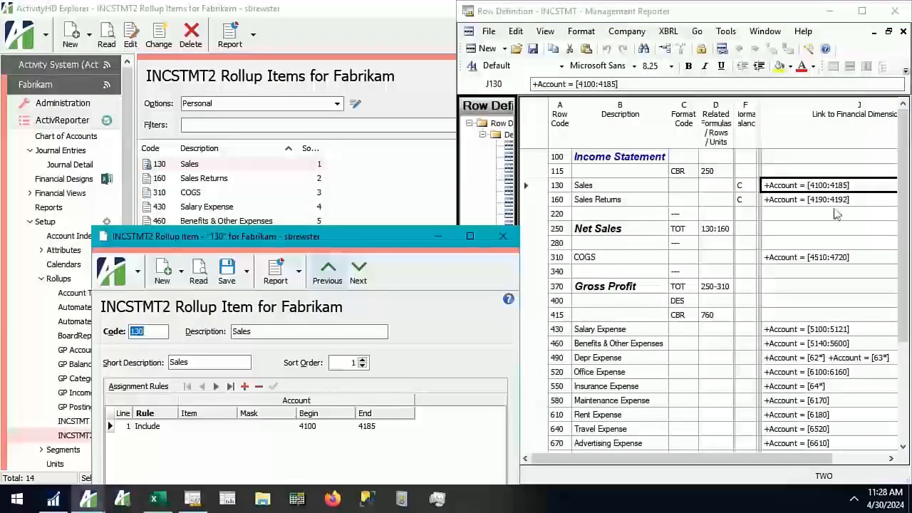
{"action": "double_click", "coordinate": [825, 186]}
{"action": "left_click_drag", "start_coordinate": [568, 152], "coordinate": [566, 327]}
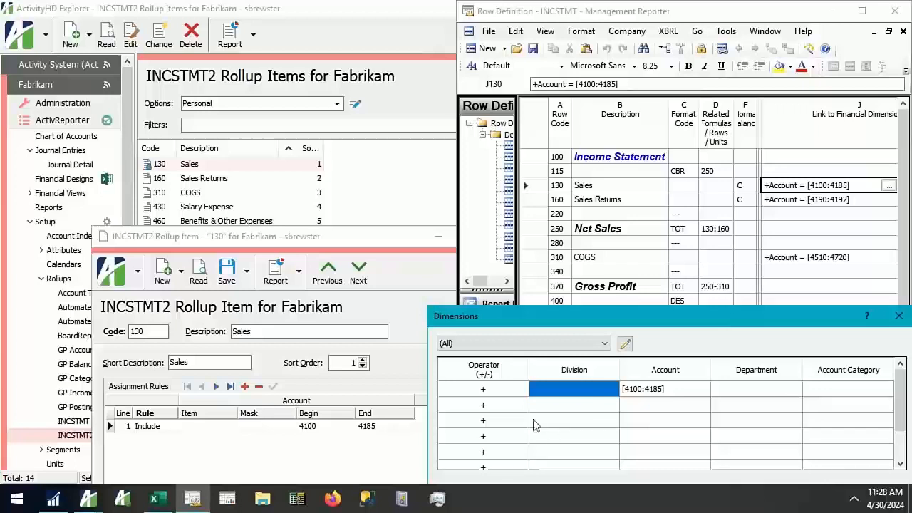
Compare the Account range in Dimensions with the mask, begin and end values in the Sales item's assignment rule
{"action": "left_click", "coordinate": [356, 388]}
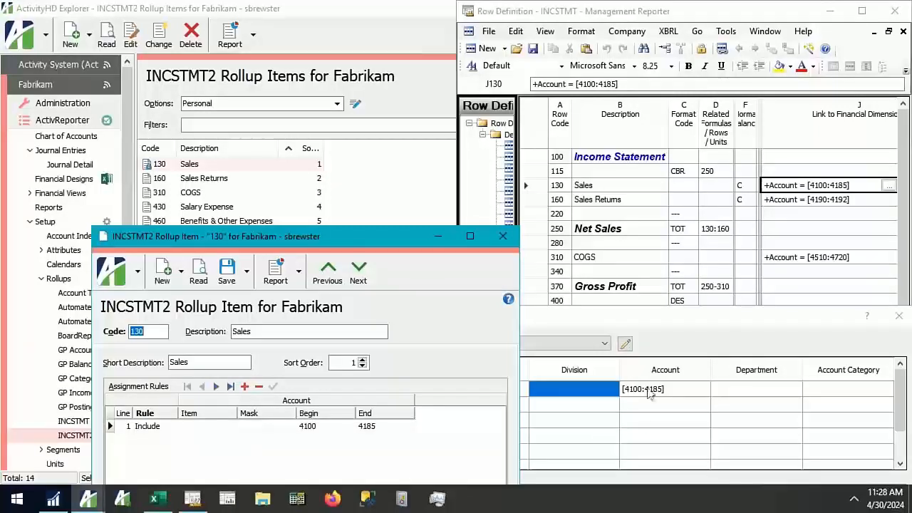
{"action": "left_click", "coordinate": [650, 390]}
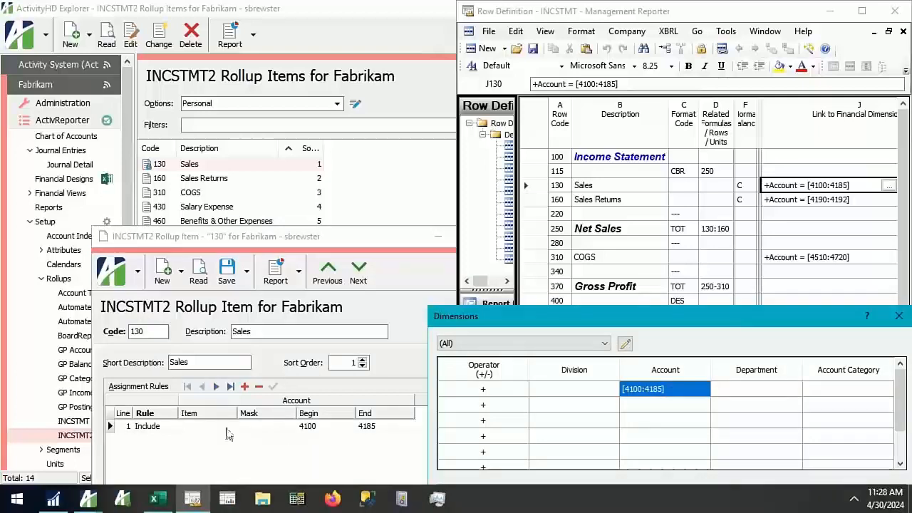
{"action": "left_click", "coordinate": [242, 427]}
{"action": "left_click", "coordinate": [380, 427]}
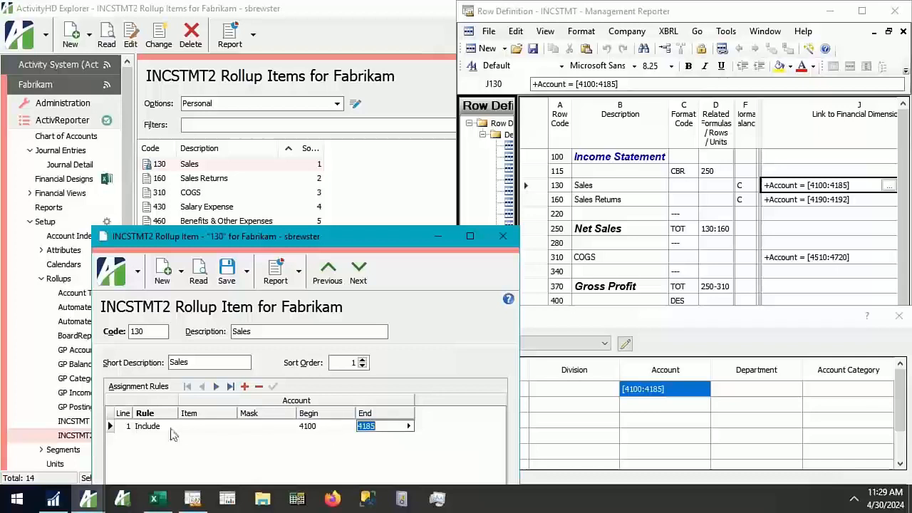
Try the account mask 4??? in the Sales item's assignment rule, and clear it again
{"action": "left_click", "coordinate": [221, 431]}
{"action": "left_click", "coordinate": [255, 428]}
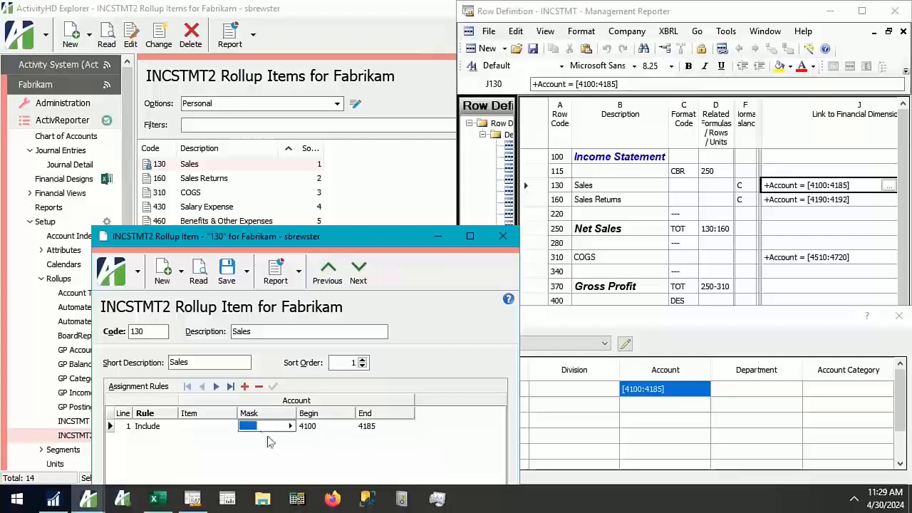
{"action": "type", "text": "4???"}
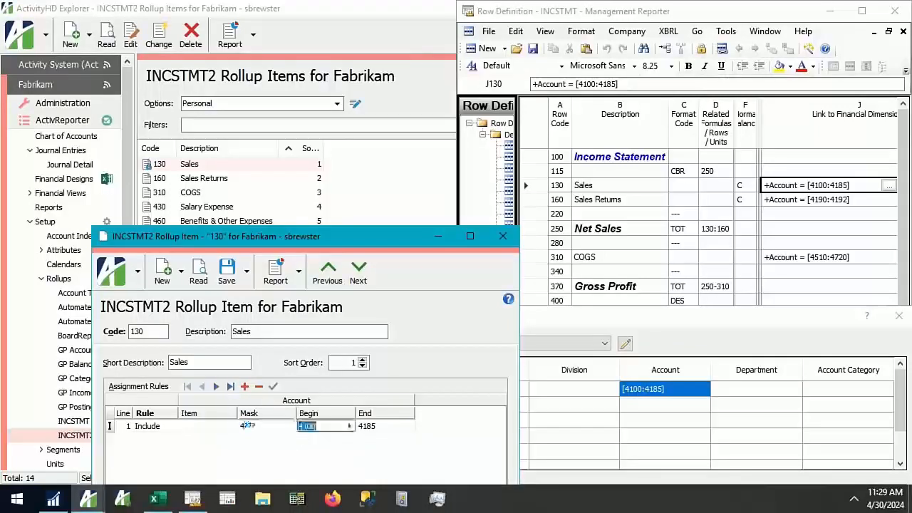
{"action": "key", "text": "Tab"}
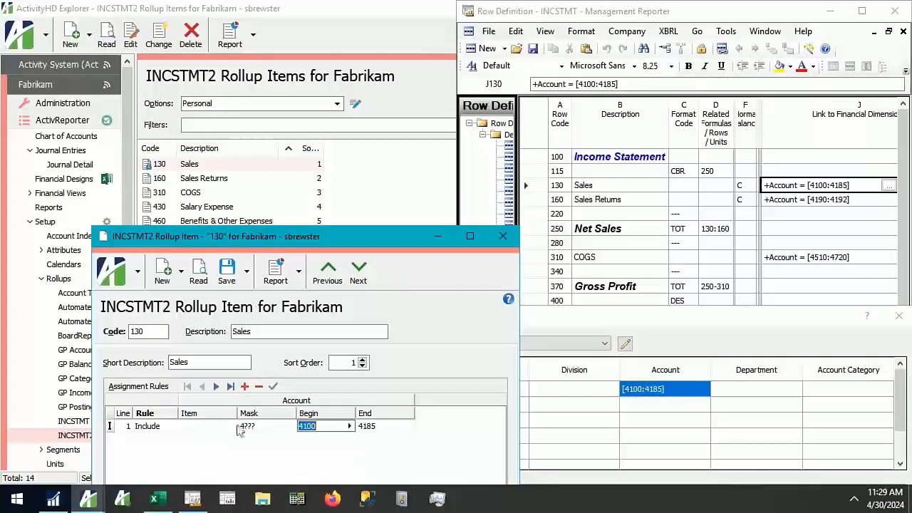
{"action": "left_click", "coordinate": [241, 429]}
{"action": "left_click_drag", "start_coordinate": [255, 431], "coordinate": [223, 430]}
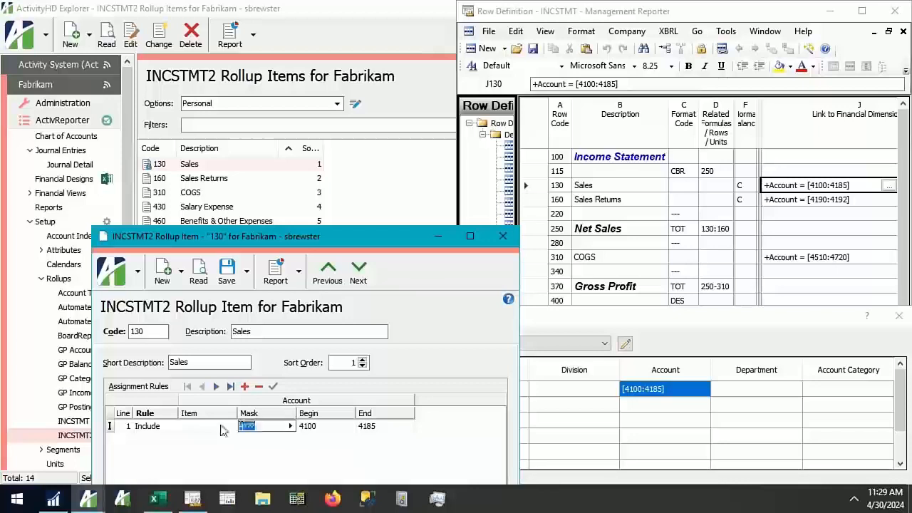
{"action": "key", "text": "Return"}
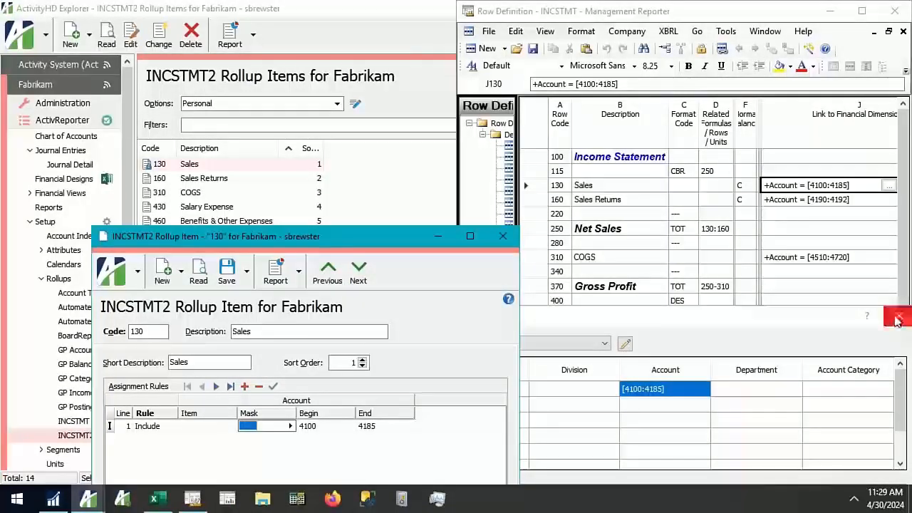
Close the Dimensions window and the Sales rollup item, returning to the INCSTMT2 rollup items list
{"action": "left_click", "coordinate": [899, 317]}
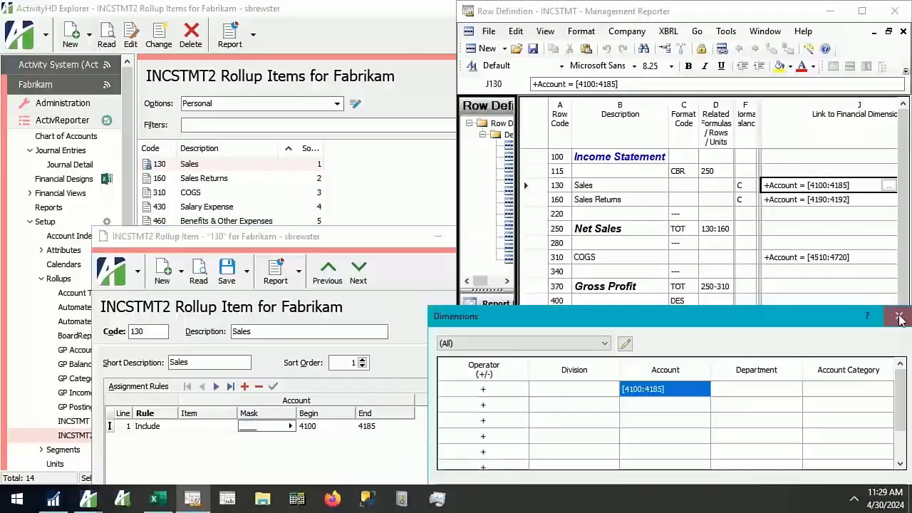
{"action": "left_click", "coordinate": [899, 317]}
{"action": "left_click", "coordinate": [501, 247]}
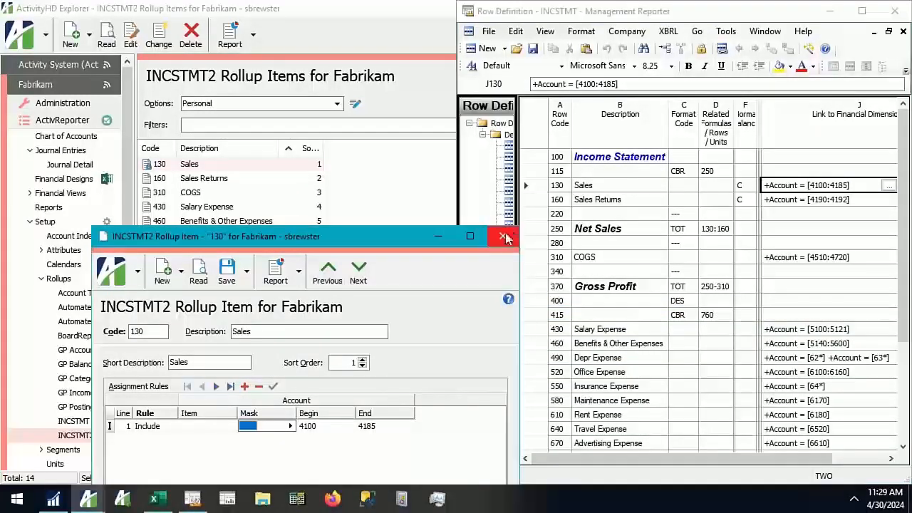
{"action": "left_click", "coordinate": [502, 238]}
{"action": "left_click", "coordinate": [454, 276]}
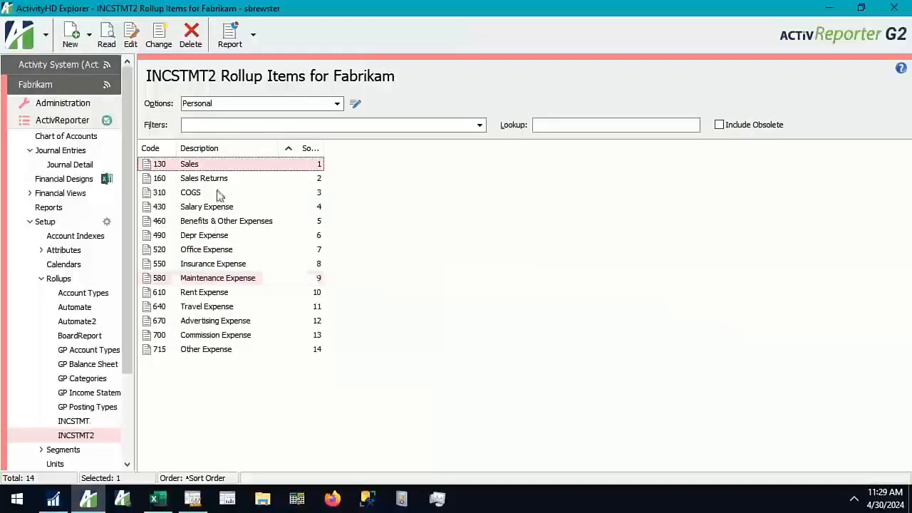
Compare the INCSTMT formatting and total rows 340–415 in Management Reporter with the INCSTMT2 items, and return to ActivityHD Explorer
{"action": "left_click", "coordinate": [198, 502]}
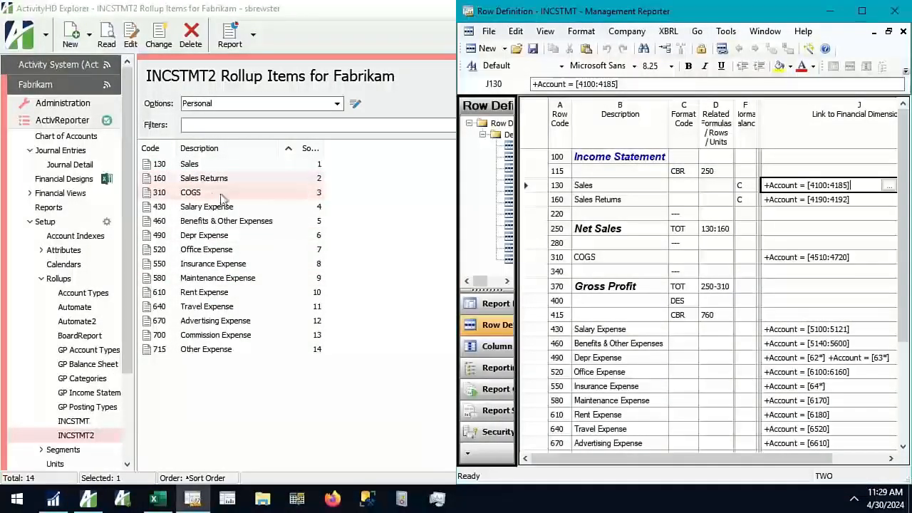
{"action": "left_click_drag", "start_coordinate": [522, 215], "coordinate": [539, 315]}
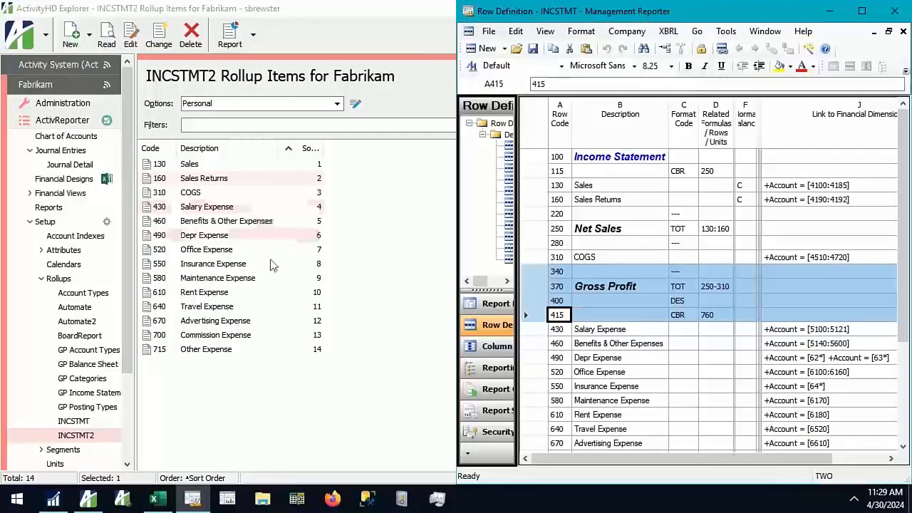
{"action": "left_click", "coordinate": [276, 413]}
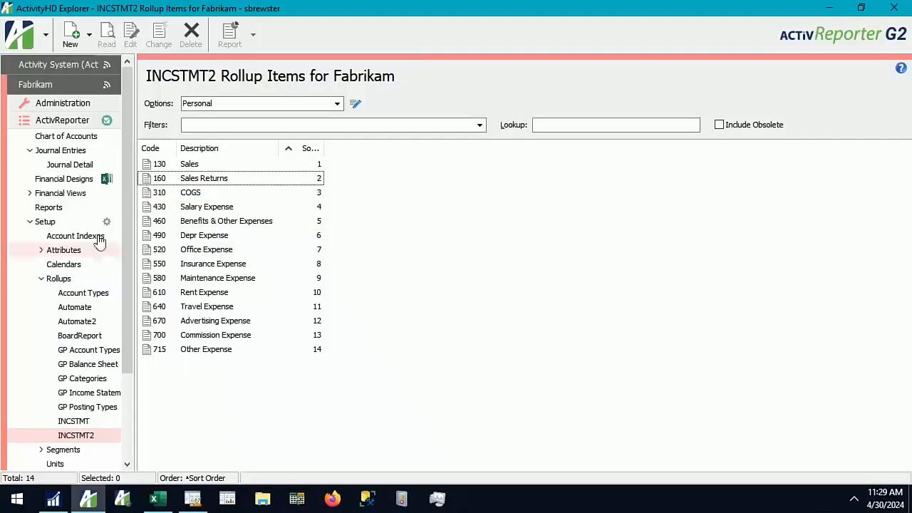
Create and save a financial design named Income Statement Demo for Fabrikam, and open its new Excel workbook to the Workbook Options
{"action": "left_click", "coordinate": [68, 178]}
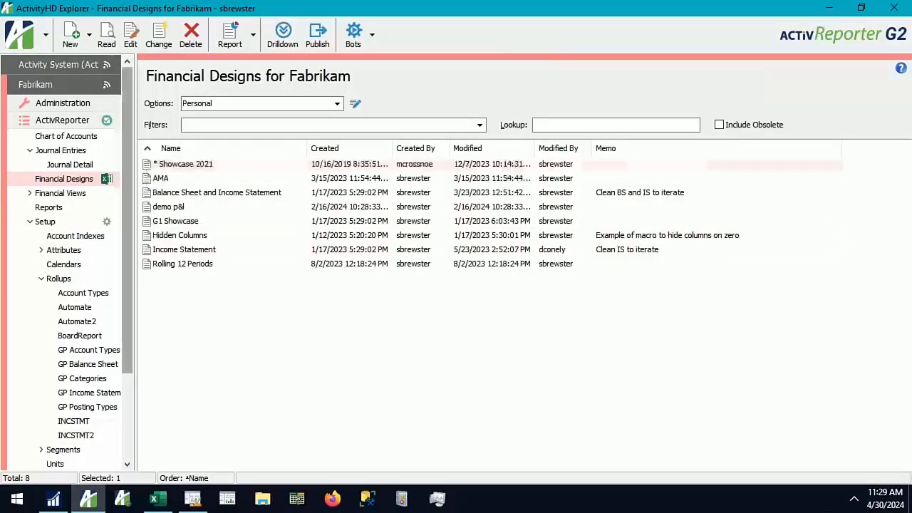
{"action": "left_click", "coordinate": [73, 48]}
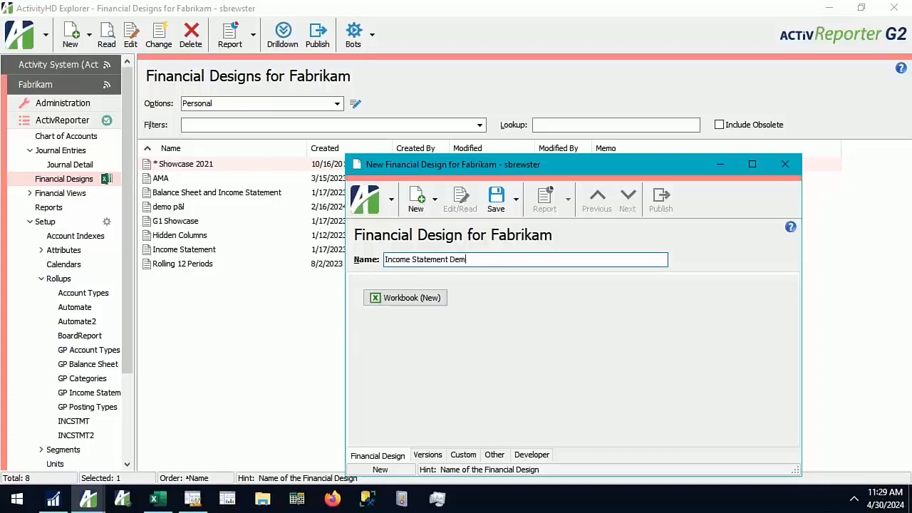
{"action": "left_click", "coordinate": [495, 200]}
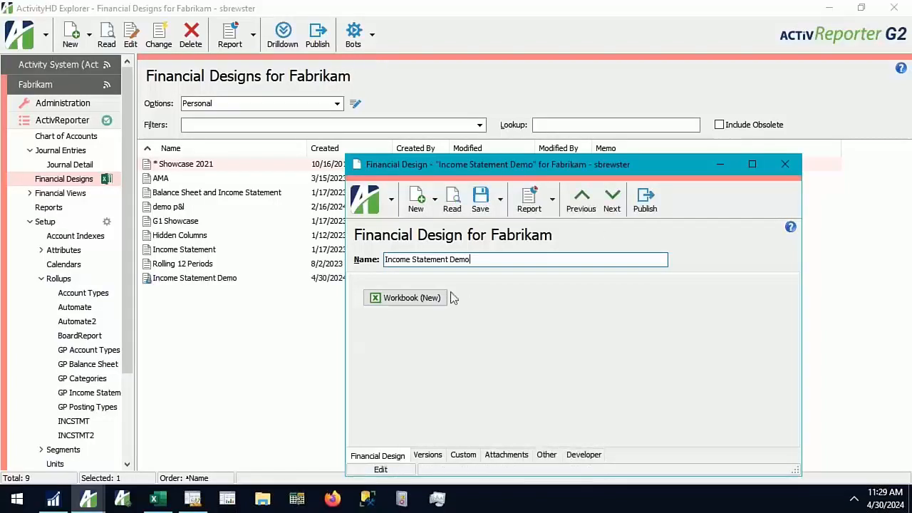
{"action": "left_click", "coordinate": [416, 299]}
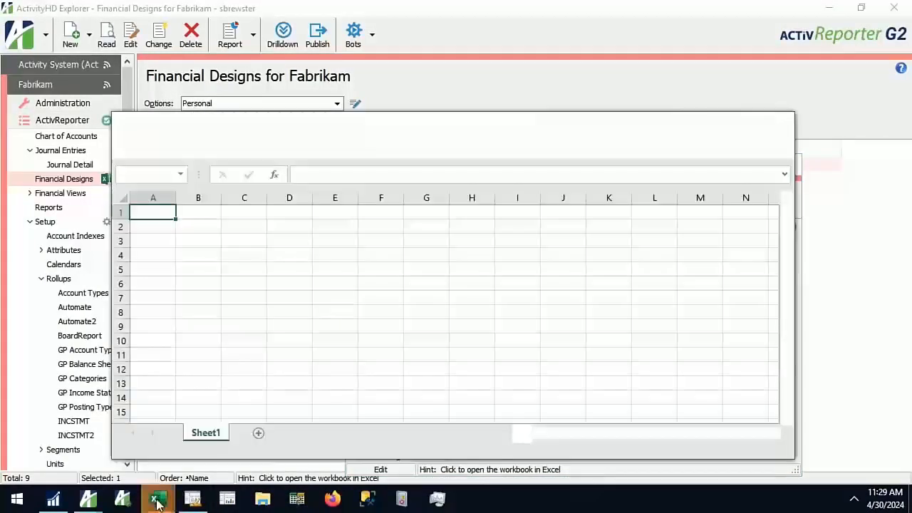
{"action": "mouse_move", "coordinate": [155, 497]}
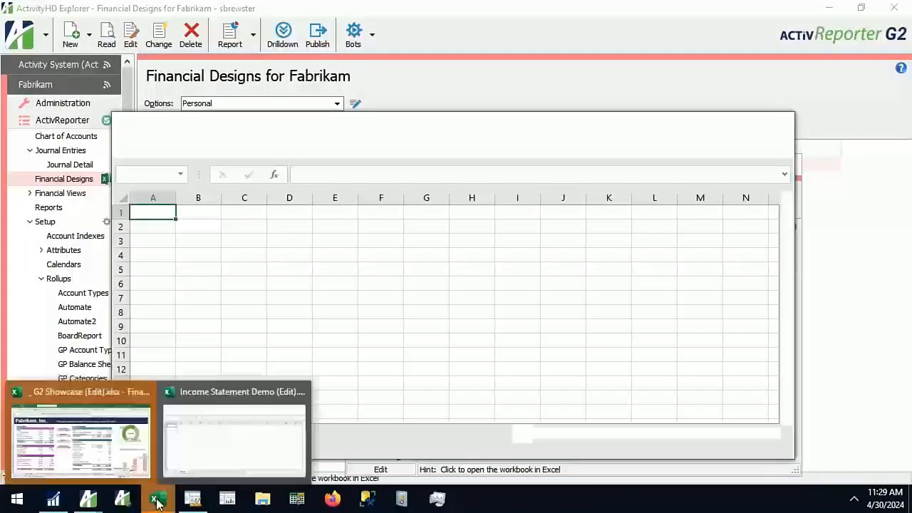
{"action": "left_click", "coordinate": [144, 391]}
{"action": "left_click", "coordinate": [480, 268]}
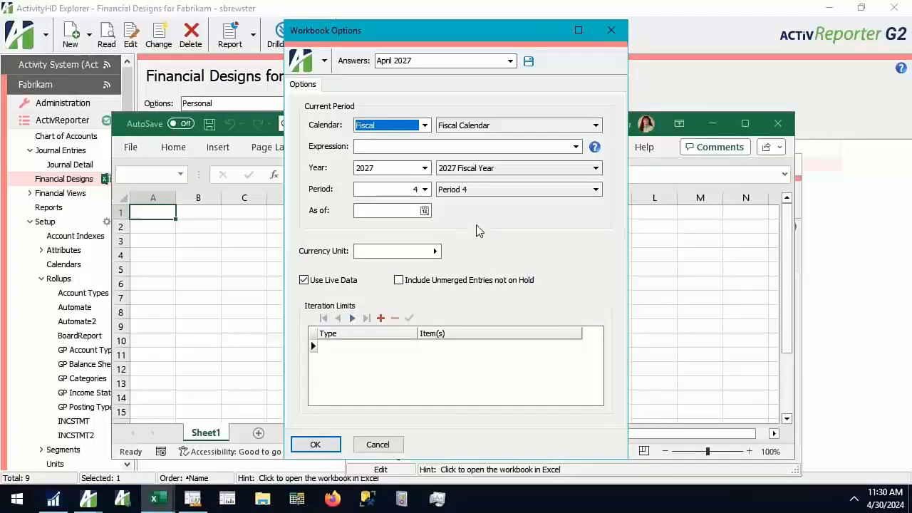
Widen Management Reporter's navigation pane, look through its column, report and row definitions, and minimize Management Reporter
{"action": "left_click", "coordinate": [192, 499]}
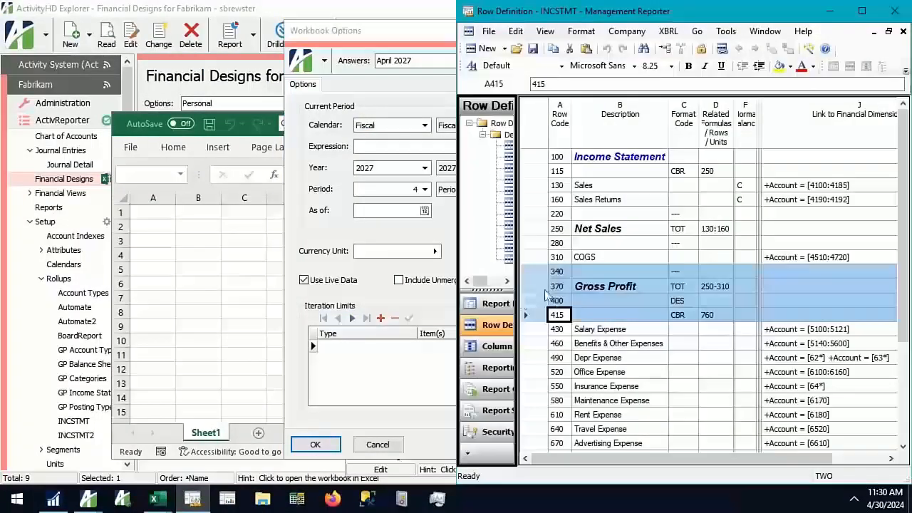
{"action": "left_click_drag", "start_coordinate": [518, 301], "coordinate": [590, 295]}
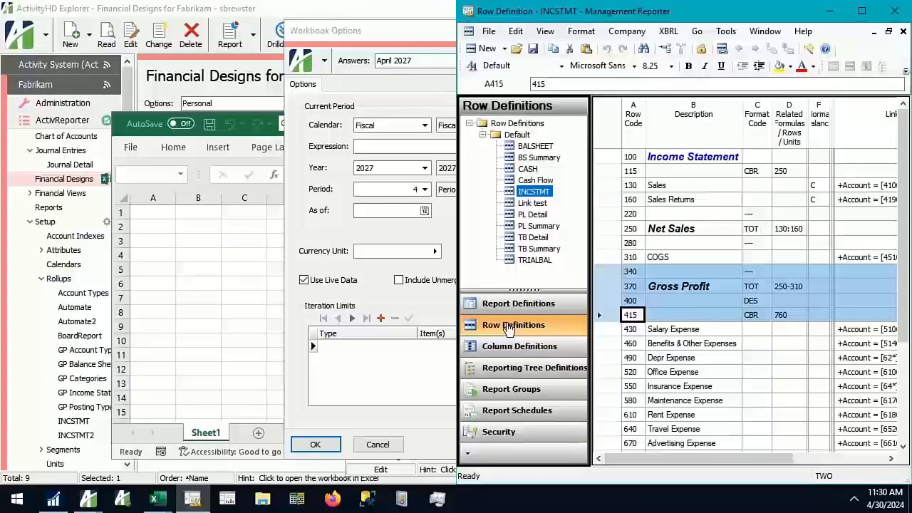
{"action": "left_click", "coordinate": [512, 346]}
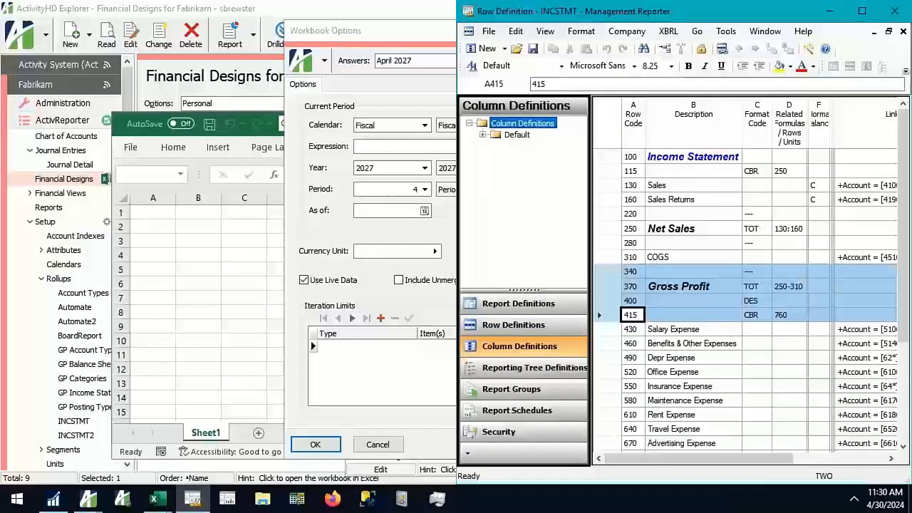
{"action": "left_click", "coordinate": [511, 304]}
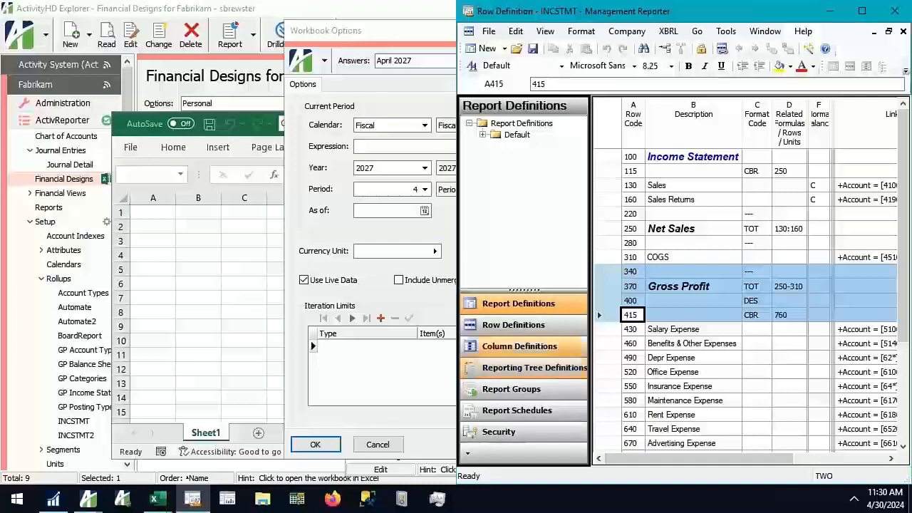
{"action": "left_click", "coordinate": [481, 326]}
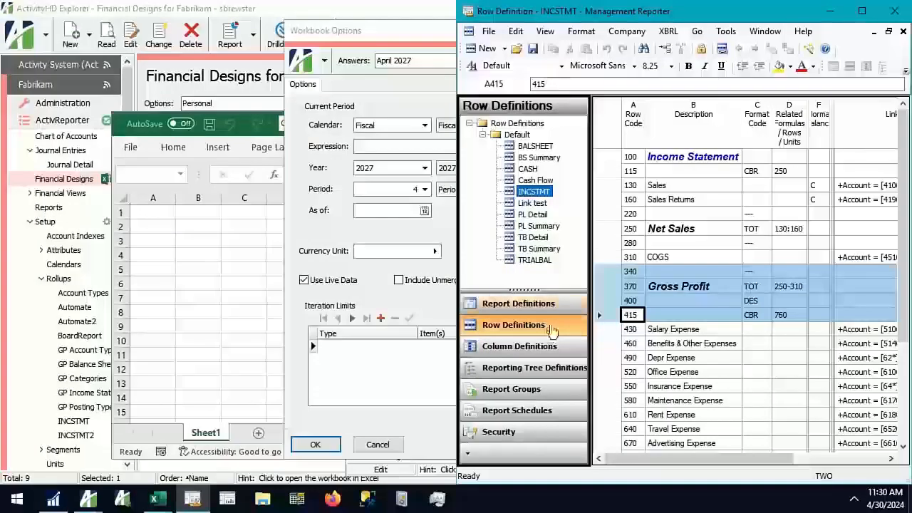
{"action": "left_click", "coordinate": [830, 11]}
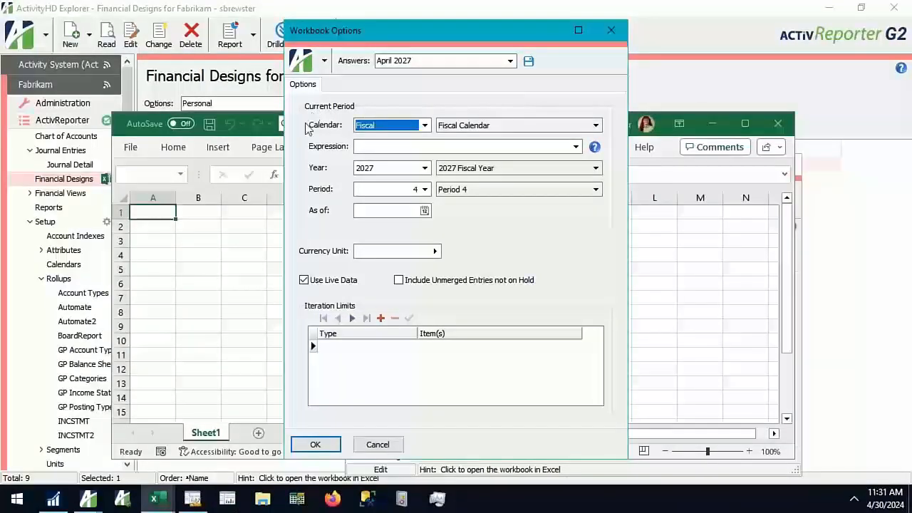
Open the INCSTMT report definition in Management Reporter to examine its period, row, column and tree settings
{"action": "left_click", "coordinate": [192, 498]}
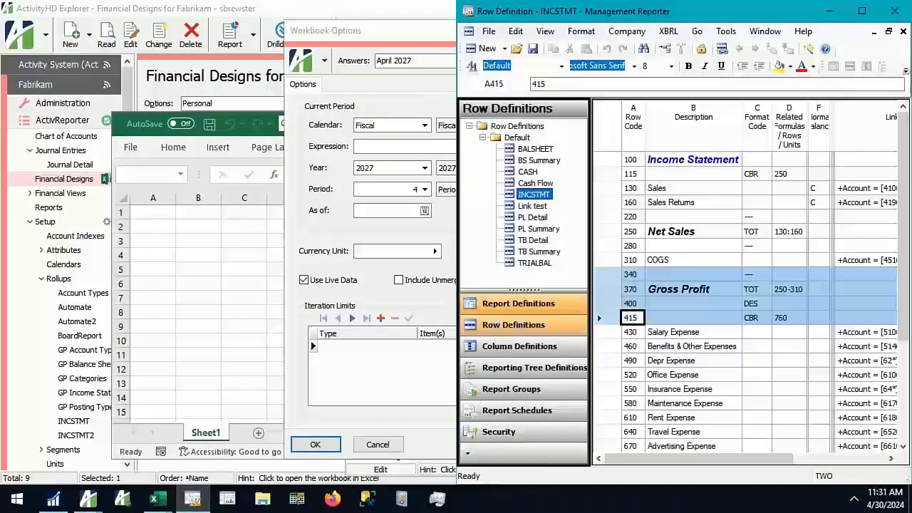
{"action": "left_click", "coordinate": [518, 304]}
{"action": "left_click", "coordinate": [516, 135]}
{"action": "double_click", "coordinate": [515, 135]}
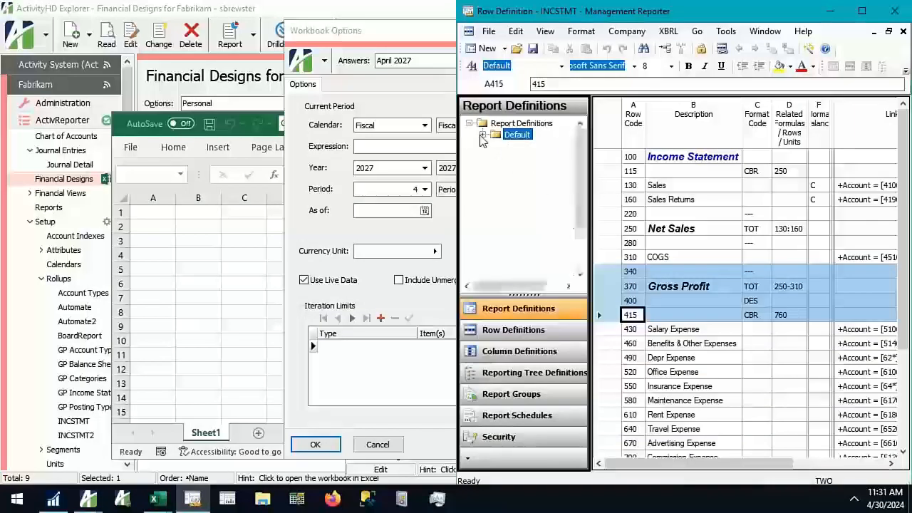
{"action": "left_click", "coordinate": [534, 180]}
{"action": "left_click", "coordinate": [540, 193]}
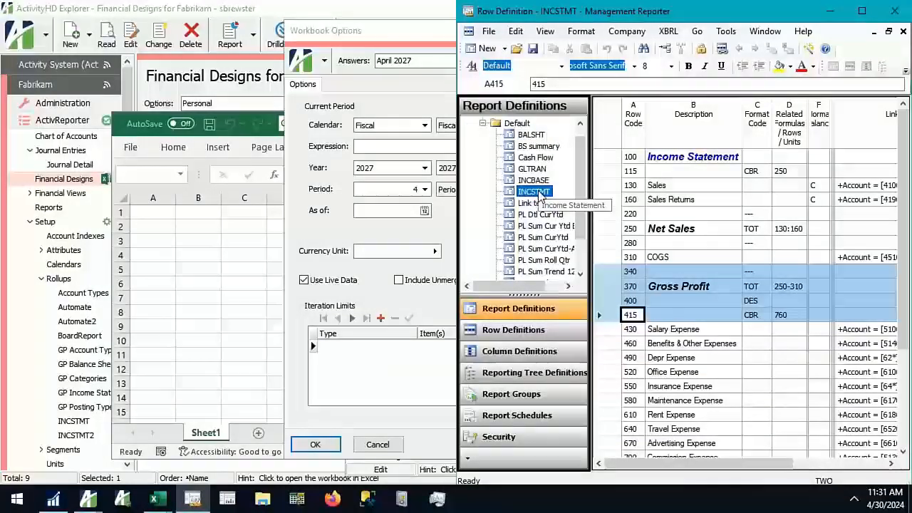
{"action": "double_click", "coordinate": [540, 194]}
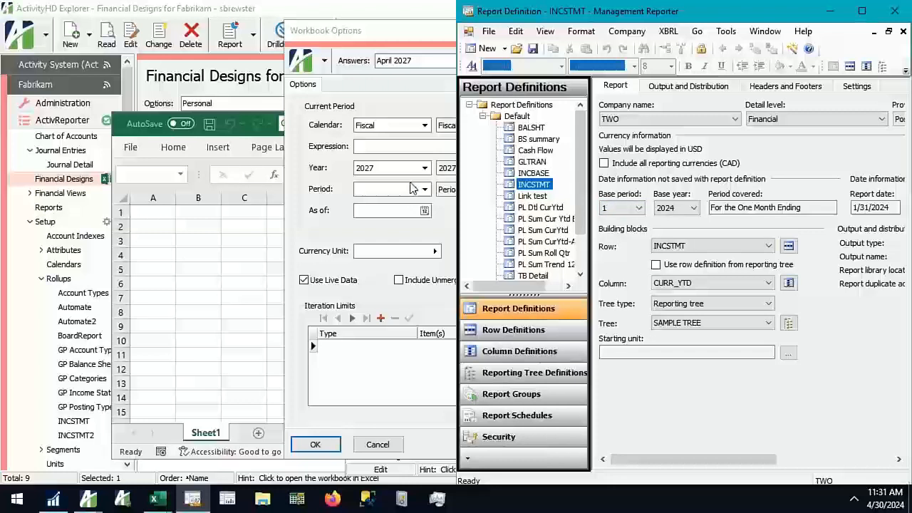
Return to the Workbook Options, include unmerged entries not on hold, and accept the options
{"action": "left_click", "coordinate": [394, 200]}
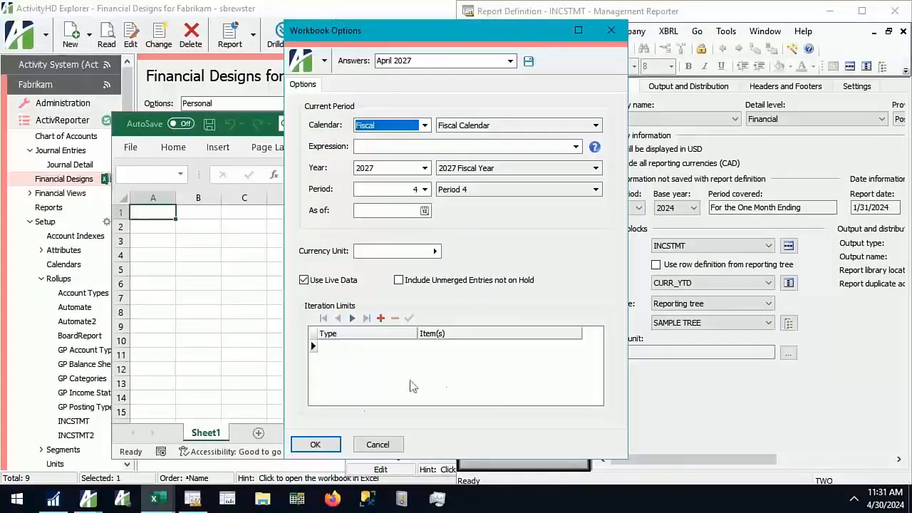
{"action": "left_click", "coordinate": [398, 282]}
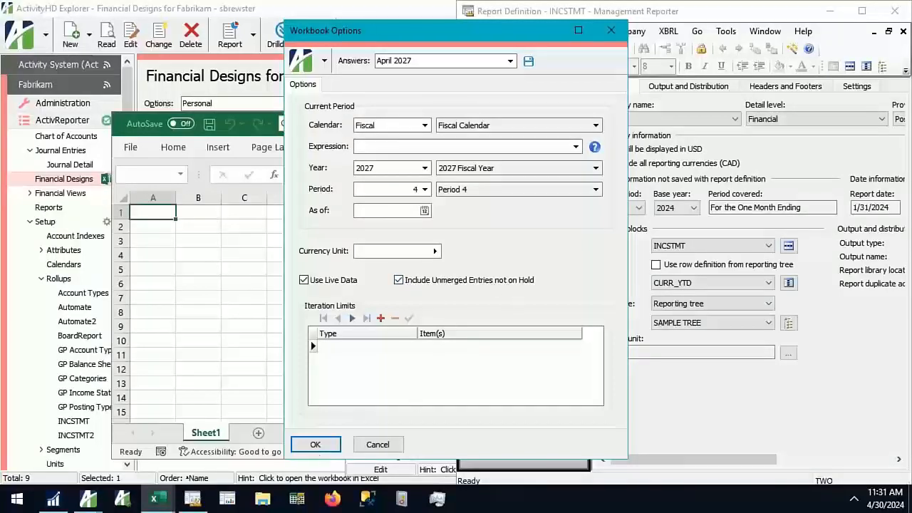
{"action": "left_click", "coordinate": [304, 444]}
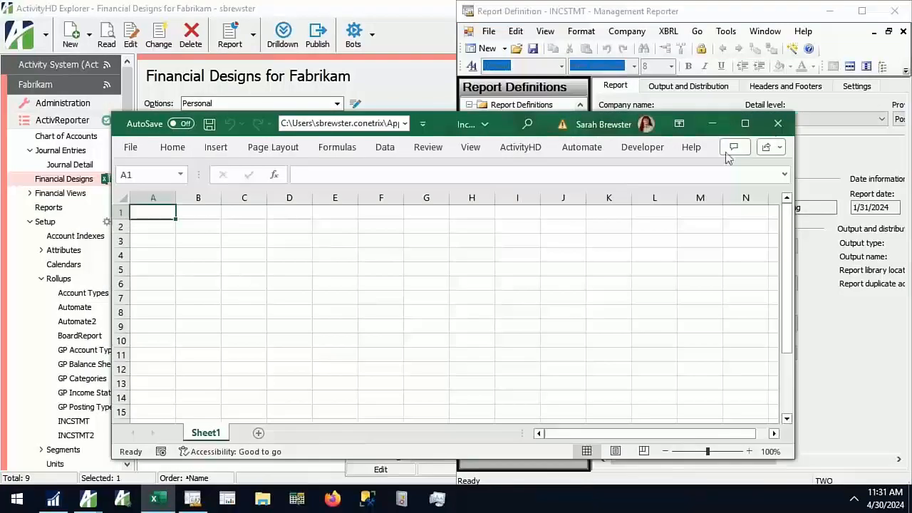
Maximize the Income Statement Demo workbook and keep the ActivityHD commands permanently displayed
{"action": "left_click", "coordinate": [746, 124]}
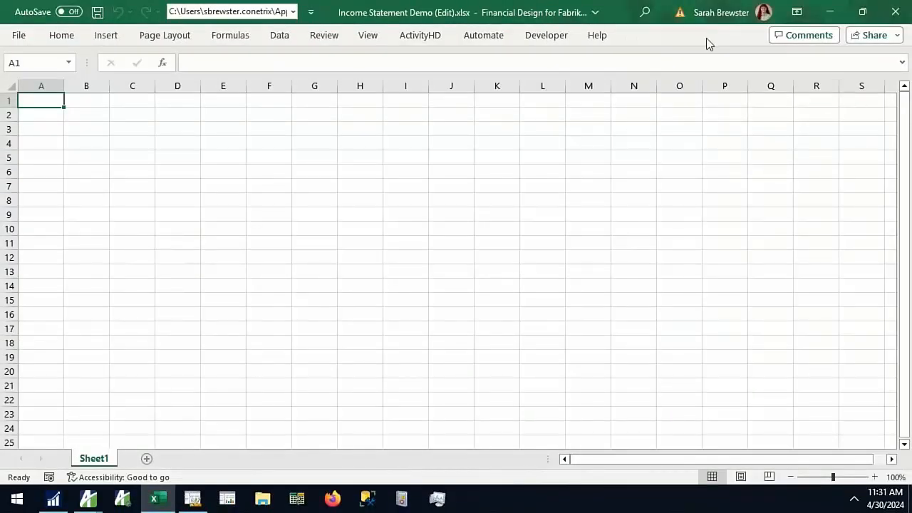
{"action": "left_click", "coordinate": [430, 38]}
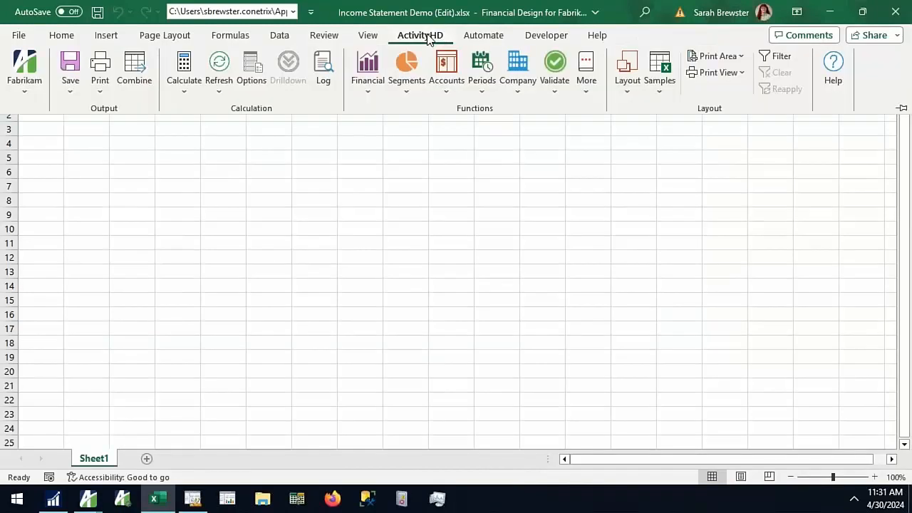
{"action": "left_click", "coordinate": [901, 110]}
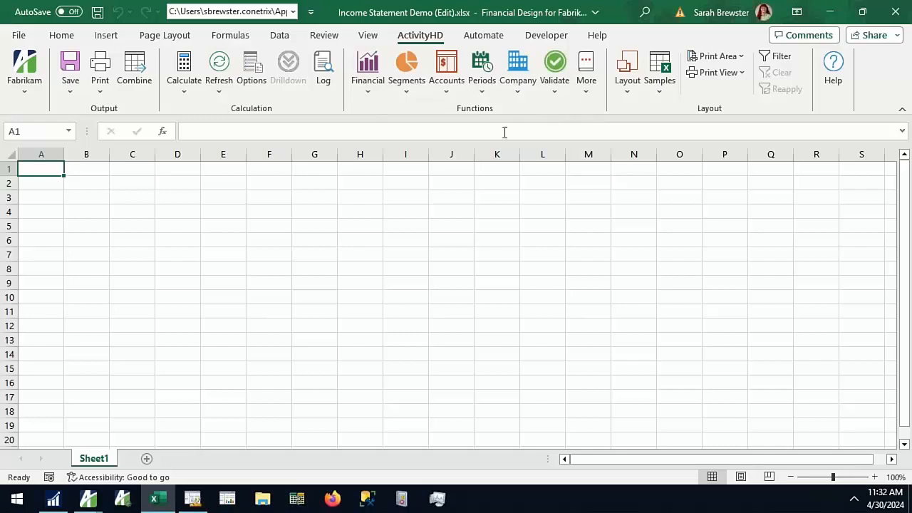
Try free text entry with My Report in D2 and filler text in B5 and D5, and clear the cells again
{"action": "left_click", "coordinate": [182, 184]}
{"action": "type", "text": "My"}
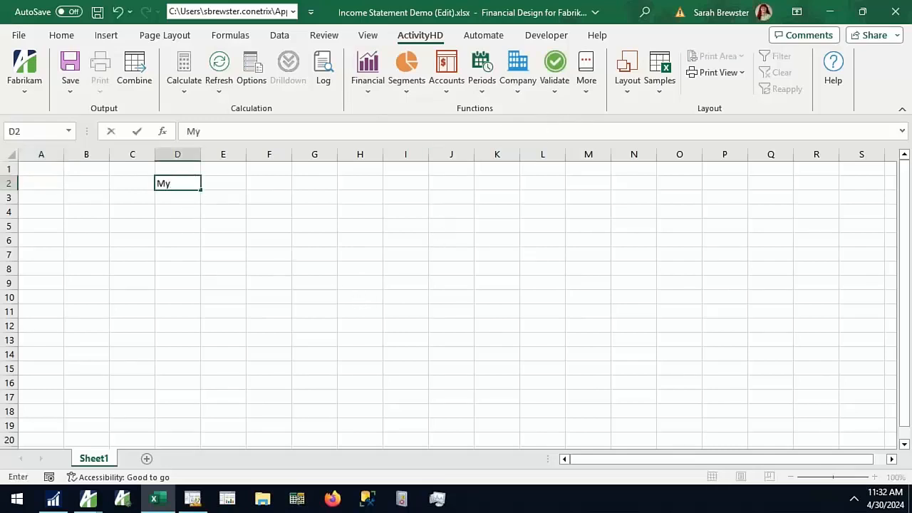
{"action": "type", "text": " Report"}
{"action": "key", "text": "Return"}
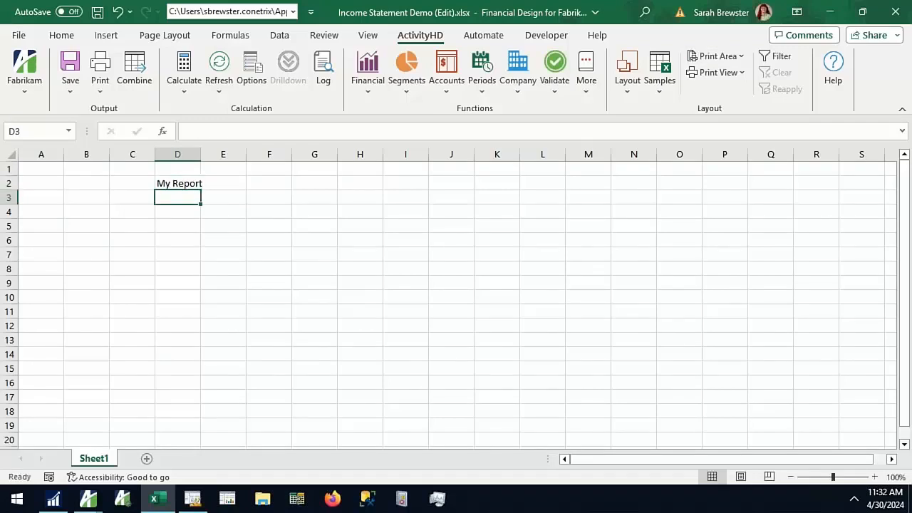
{"action": "left_click", "coordinate": [97, 224]}
{"action": "type", "text": "jfdjf"}
{"action": "left_click", "coordinate": [177, 226]}
{"action": "type", "text": "jfkdjsf"}
{"action": "key", "text": "Tab"}
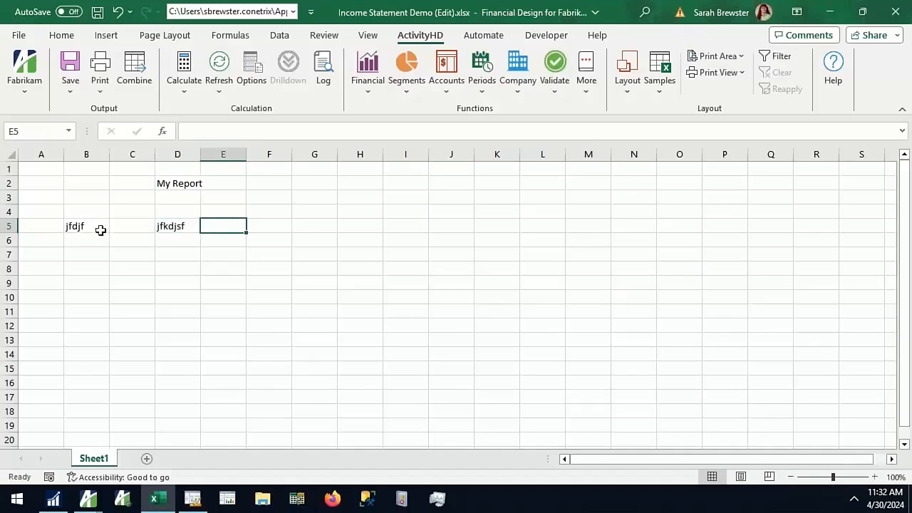
{"action": "left_click_drag", "start_coordinate": [237, 260], "coordinate": [10, 124]}
{"action": "key", "text": "Delete"}
{"action": "left_click", "coordinate": [405, 225]}
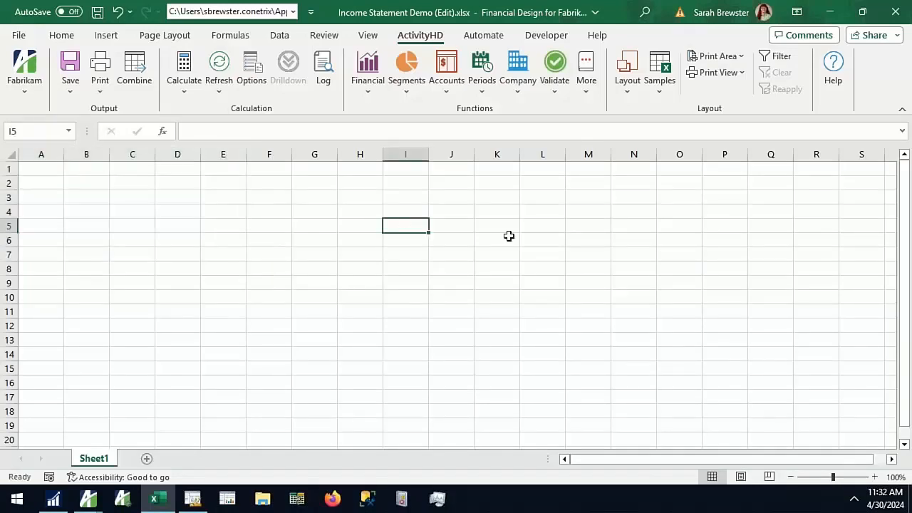
Generate the Income Statement Actual vs Budget YTD layout using the INCSTMT rollup as its financial items
{"action": "left_click", "coordinate": [633, 95]}
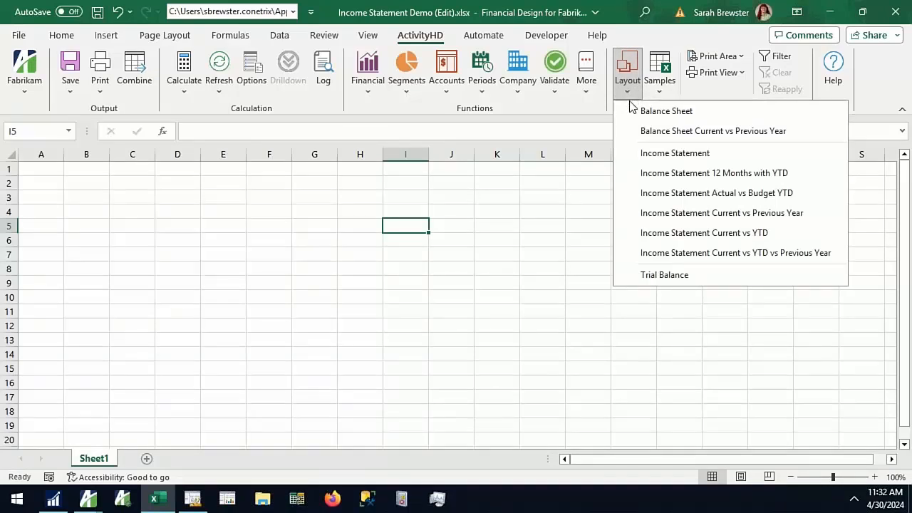
{"action": "left_click", "coordinate": [805, 193]}
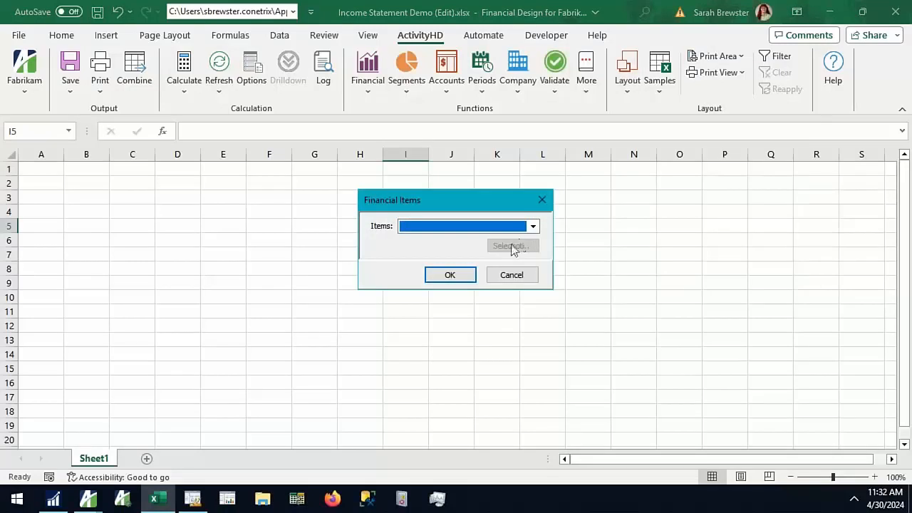
{"action": "left_click", "coordinate": [456, 227]}
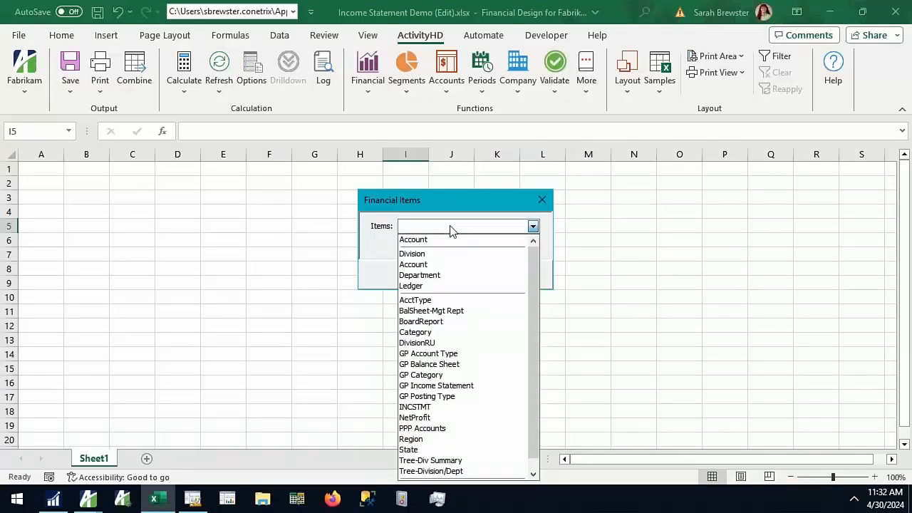
{"action": "left_click", "coordinate": [440, 407]}
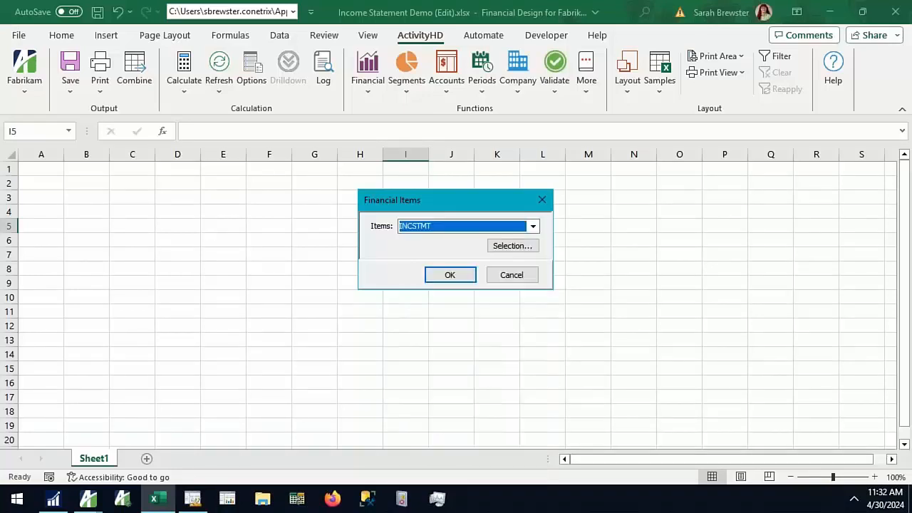
{"action": "left_click", "coordinate": [465, 280]}
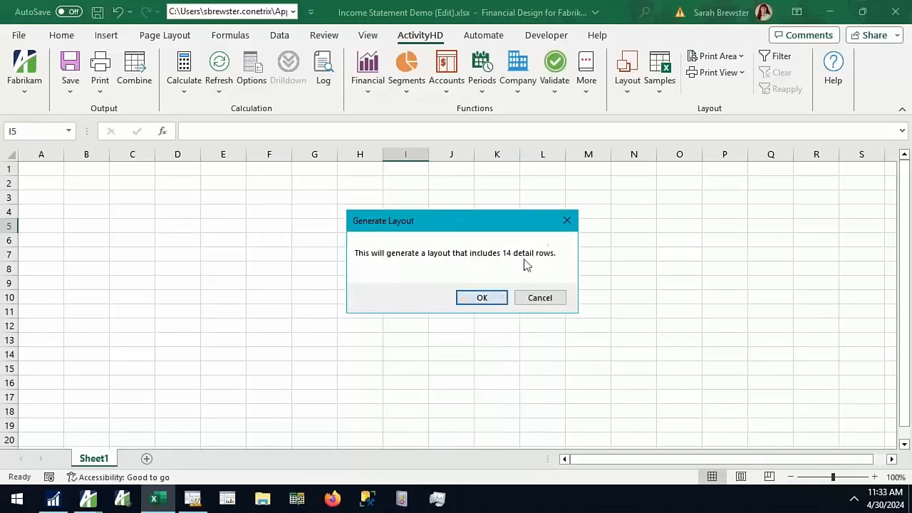
{"action": "left_click", "coordinate": [481, 298]}
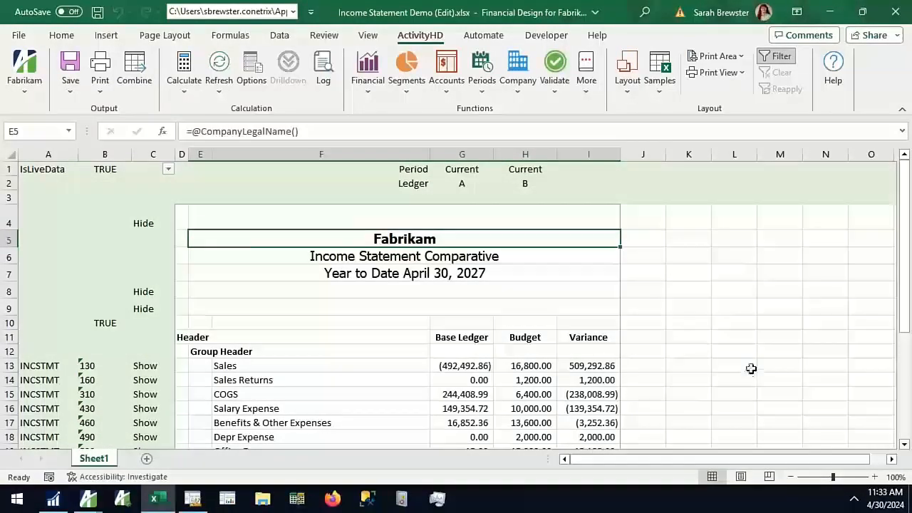
Compare the generated detail rows with the Sales, COGS and expense rows of Management Reporter's INCSTMT row definition
{"action": "scroll", "coordinate": [689, 368], "scroll_direction": "down", "scroll_amount": 2}
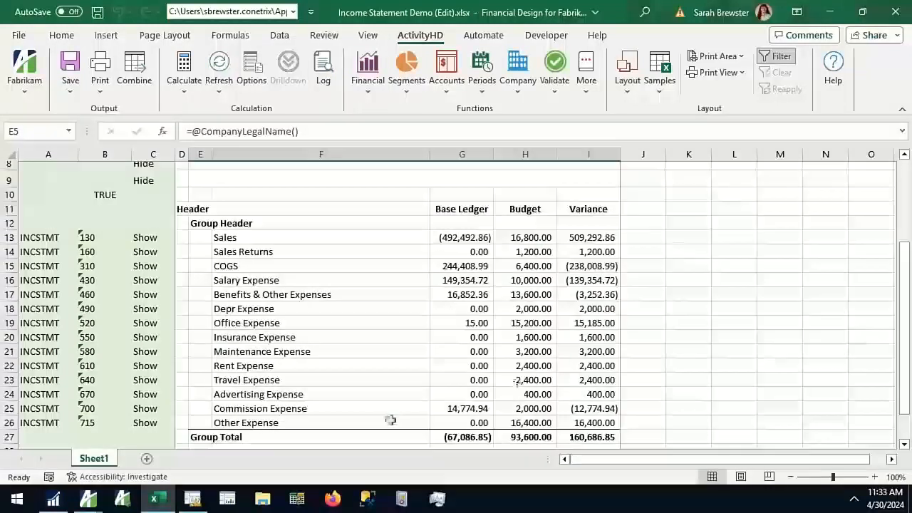
{"action": "left_click", "coordinate": [205, 501]}
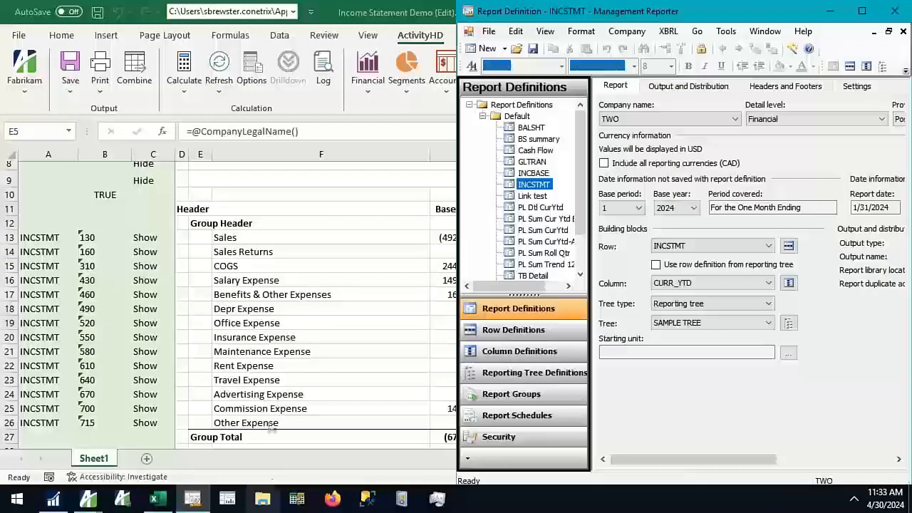
{"action": "left_click", "coordinate": [519, 334]}
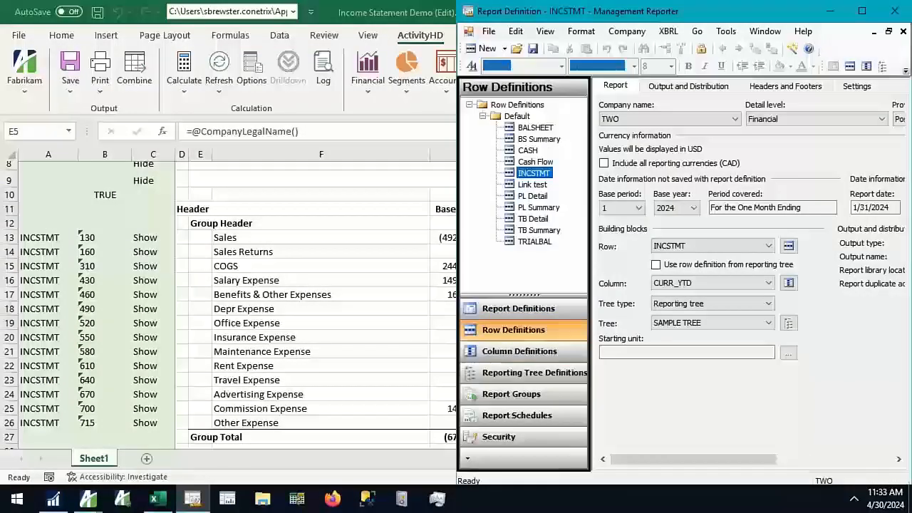
{"action": "left_click_drag", "start_coordinate": [738, 462], "coordinate": [826, 220]}
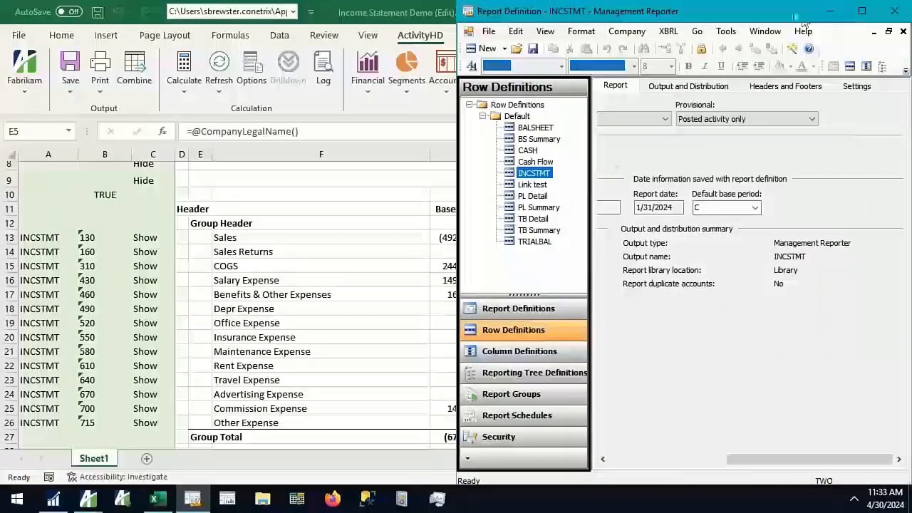
{"action": "double_click", "coordinate": [534, 173]}
{"action": "left_click_drag", "start_coordinate": [691, 464], "coordinate": [668, 470]}
{"action": "left_click_drag", "start_coordinate": [596, 185], "coordinate": [601, 200]}
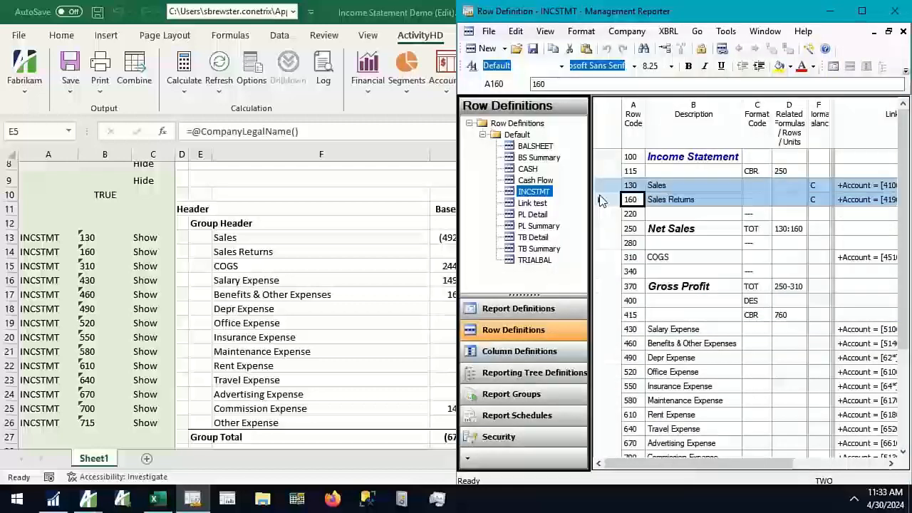
{"action": "left_click", "coordinate": [598, 258]}
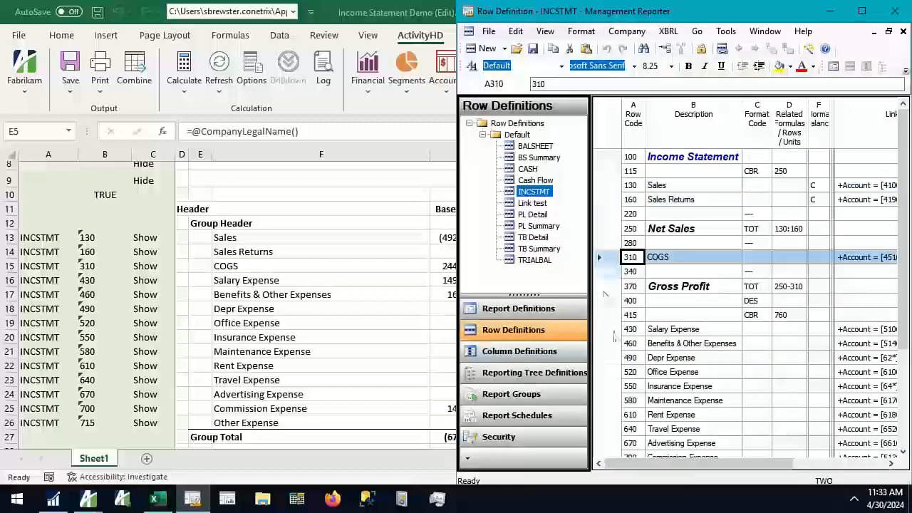
{"action": "left_click_drag", "start_coordinate": [618, 330], "coordinate": [617, 343]}
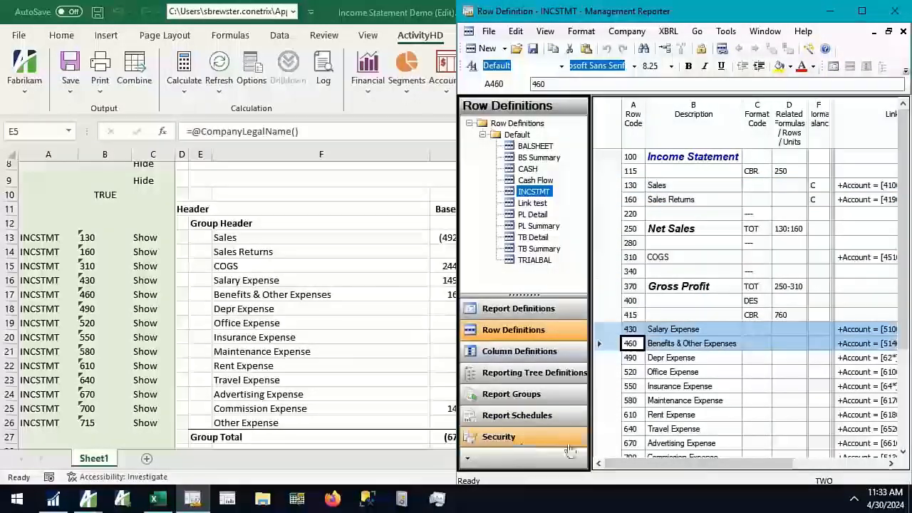
Return to the workbook and highlight the item descriptions from Sales to Other Expense in F13:F26, ending back at the report heading
{"action": "left_click", "coordinate": [269, 238]}
{"action": "left_click_drag", "start_coordinate": [268, 238], "coordinate": [262, 423]}
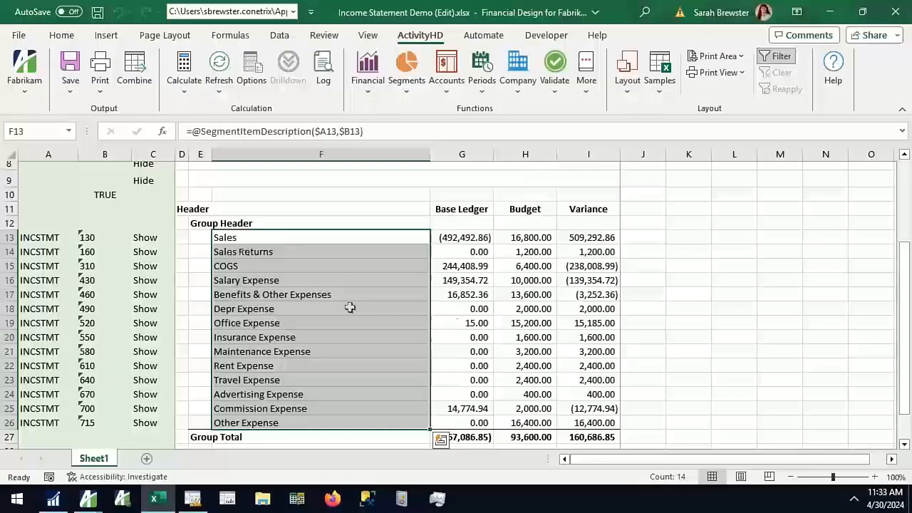
{"action": "left_click", "coordinate": [752, 375]}
{"action": "scroll", "coordinate": [596, 309], "scroll_direction": "up", "scroll_amount": 3}
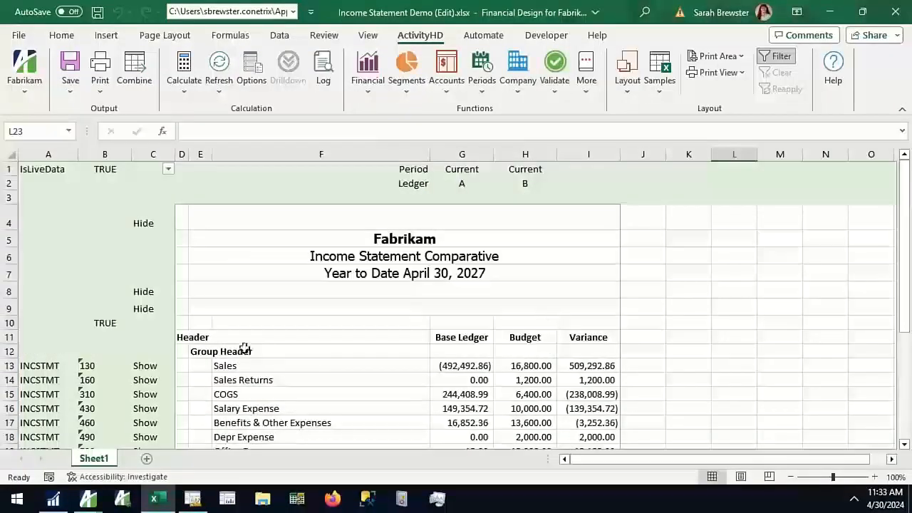
Review the generated report rows, checking the Base Ledger formulas for Sales in G13 and Group Total in G27
{"action": "scroll", "coordinate": [265, 365], "scroll_direction": "down", "scroll_amount": 4}
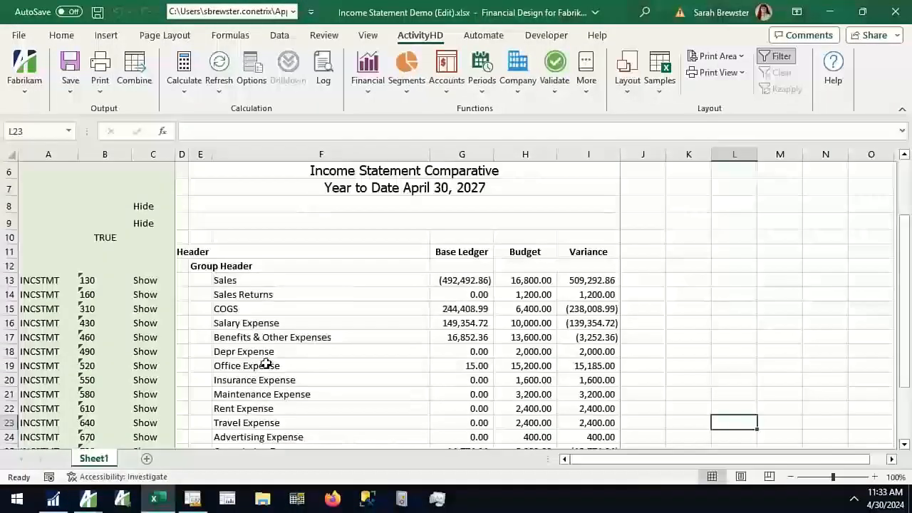
{"action": "scroll", "coordinate": [293, 355], "scroll_direction": "up", "scroll_amount": 1}
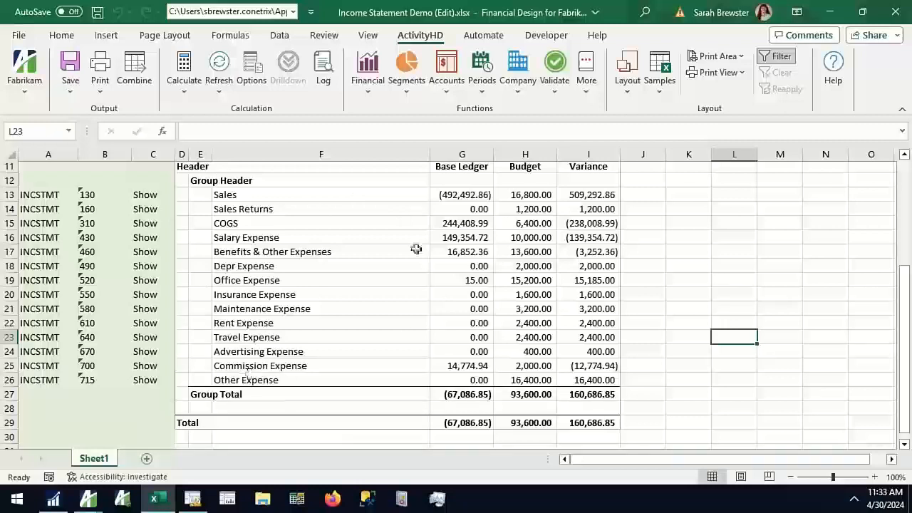
{"action": "left_click", "coordinate": [440, 194]}
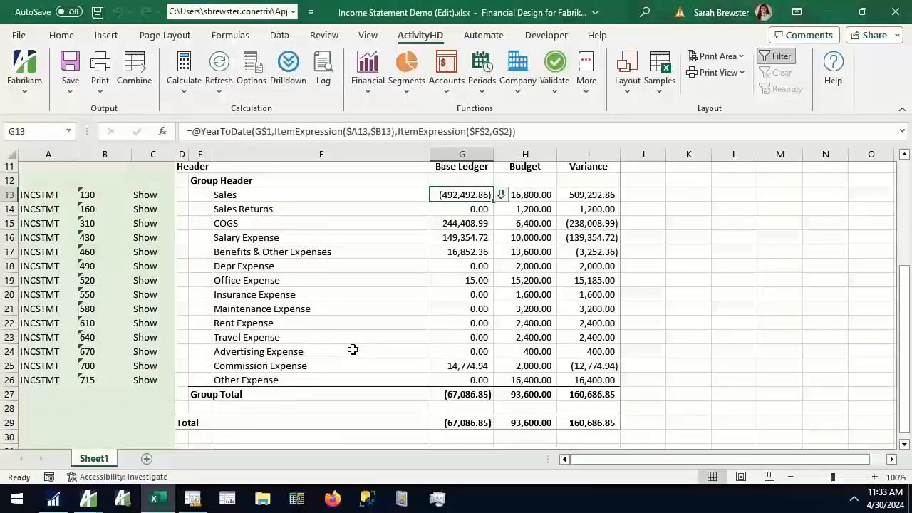
{"action": "key", "text": "ctrl+Down"}
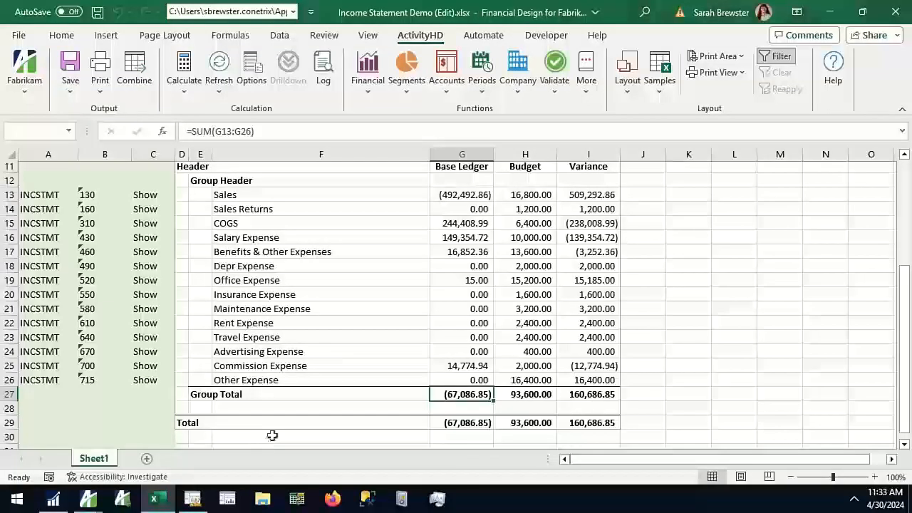
{"action": "scroll", "coordinate": [285, 420], "scroll_direction": "up", "scroll_amount": 4}
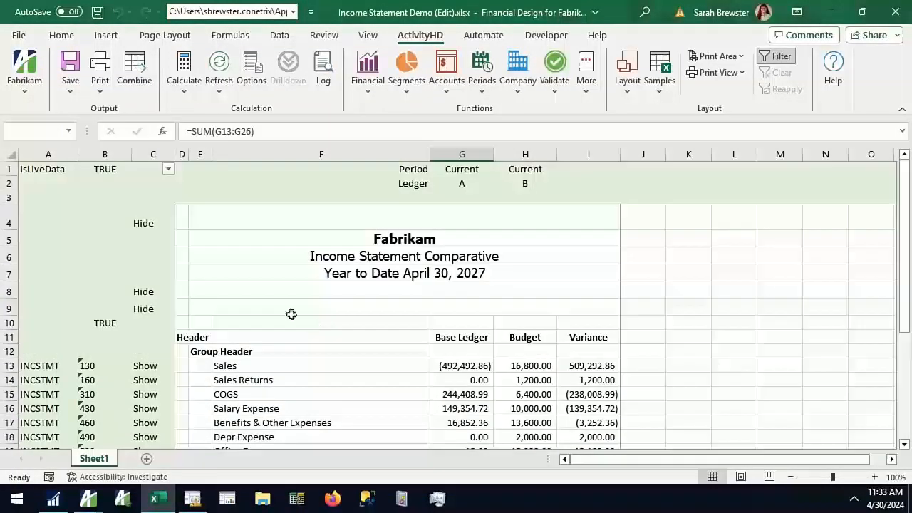
Clear the Header and Group Header placeholders in rows 11 and 12 and enter Revenue as the section heading in E12
{"action": "left_click_drag", "start_coordinate": [181, 338], "coordinate": [204, 352]}
{"action": "key", "text": "Delete"}
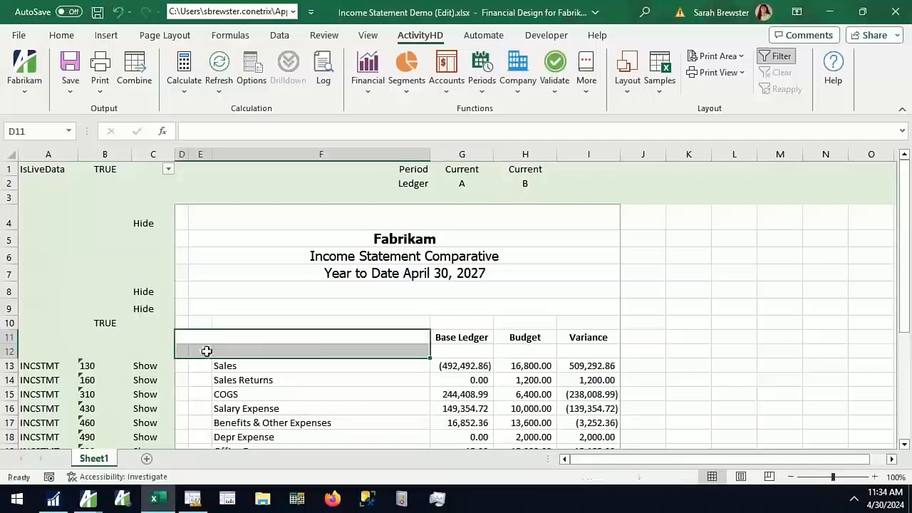
{"action": "left_click", "coordinate": [205, 352]}
{"action": "type", "text": "Reven"}
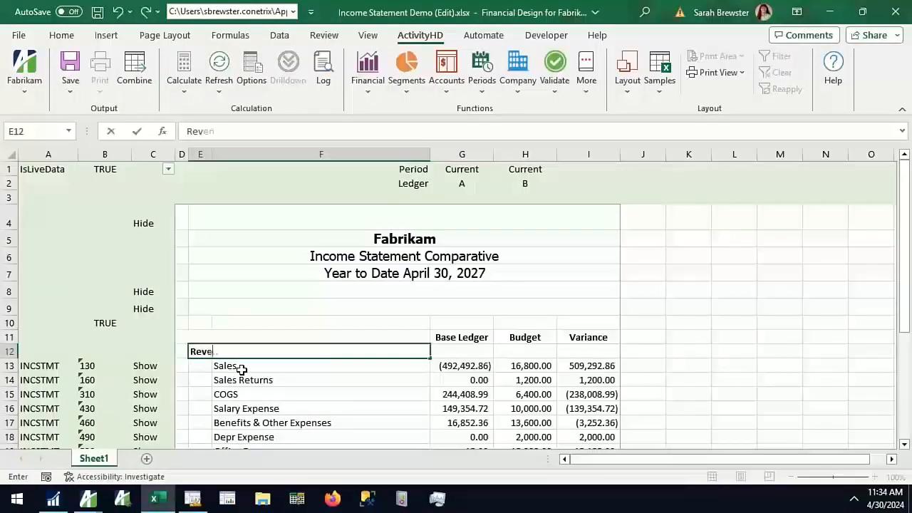
{"action": "key", "text": "Return"}
Insert three blank rows between Sales Returns and COGS
{"action": "scroll", "coordinate": [185, 360], "scroll_direction": "down", "scroll_amount": 2}
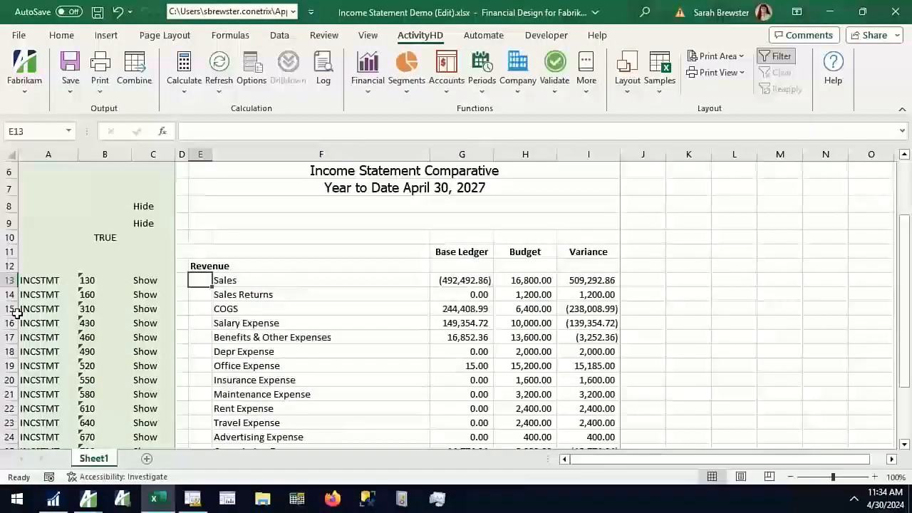
{"action": "left_click", "coordinate": [10, 310]}
{"action": "left_click_drag", "start_coordinate": [16, 319], "coordinate": [12, 337]}
{"action": "right_click", "coordinate": [11, 337]}
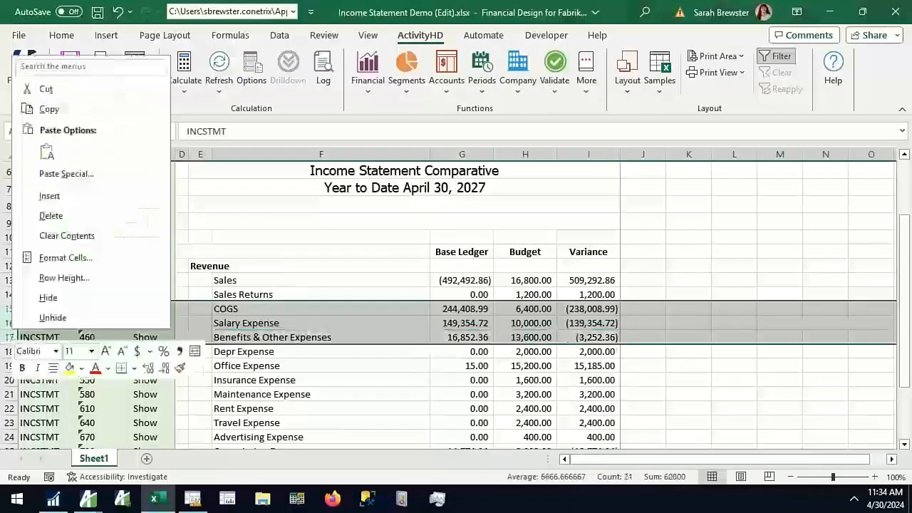
{"action": "left_click", "coordinate": [87, 198]}
{"action": "left_click", "coordinate": [201, 314]}
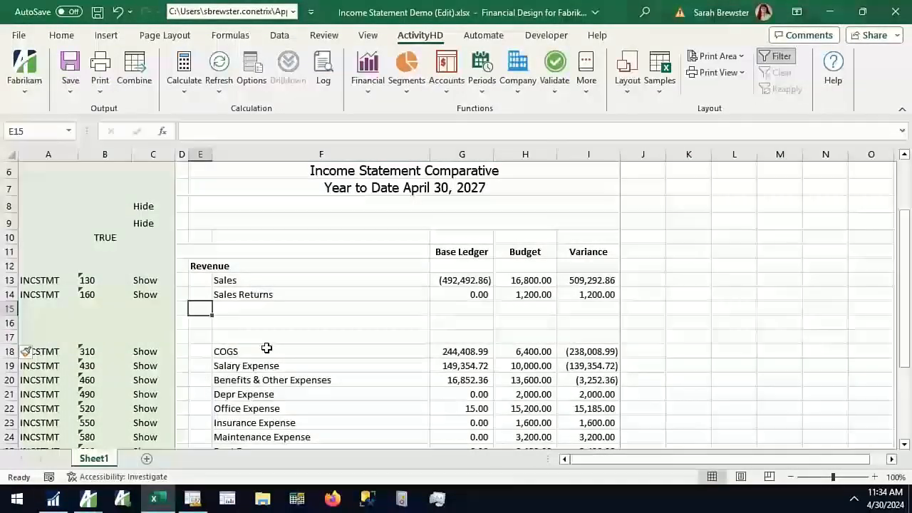
Consult the INCSTMT row definition in Management Reporter, change the E12 heading to Sales and enter Net Sales in E15
{"action": "left_click", "coordinate": [194, 499]}
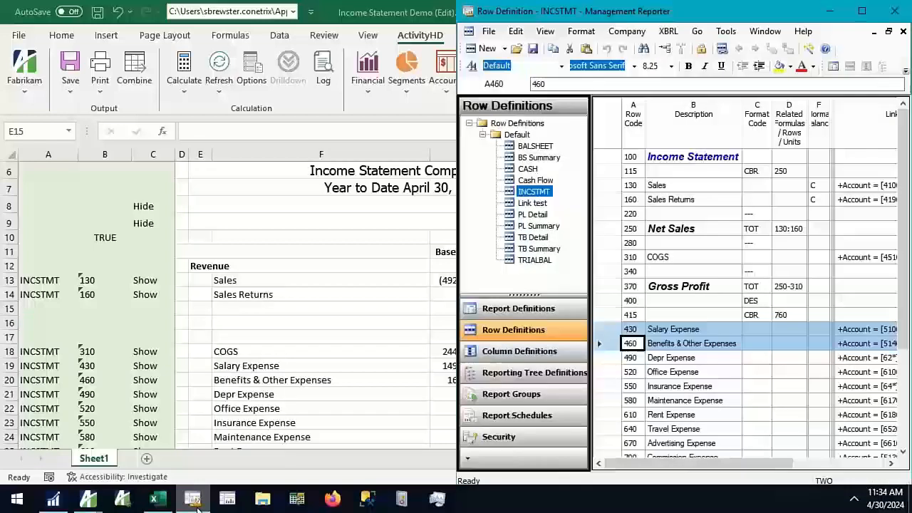
{"action": "left_click", "coordinate": [198, 501]}
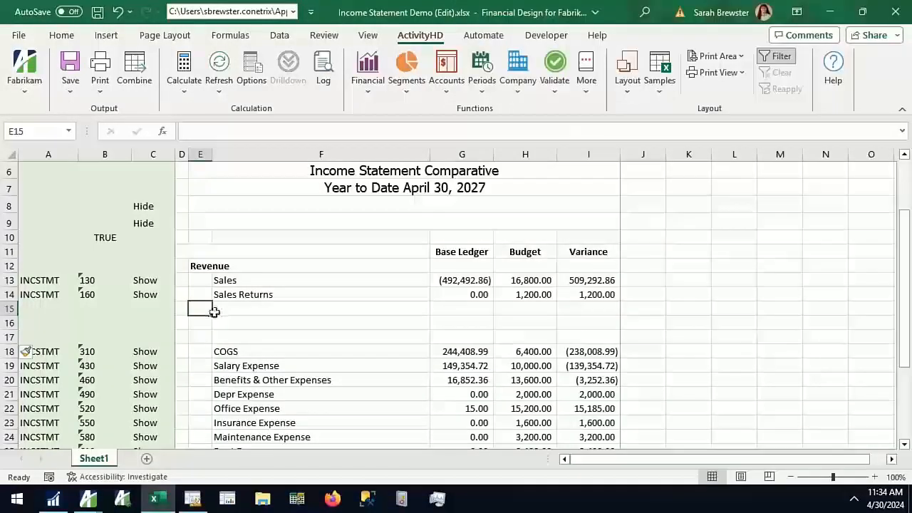
{"action": "left_click", "coordinate": [200, 265]}
{"action": "type", "text": "Sales"}
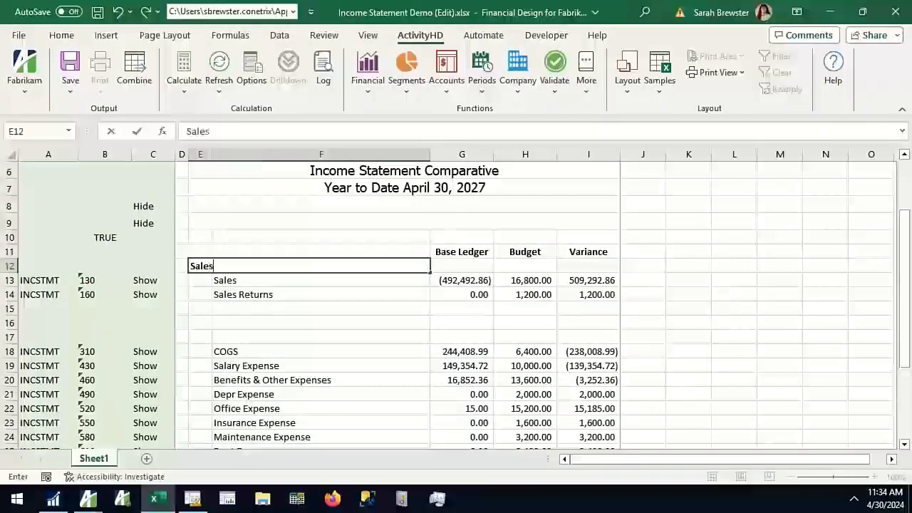
{"action": "key", "text": "Down"}
{"action": "key", "text": "Down"}
{"action": "key", "text": "Down"}
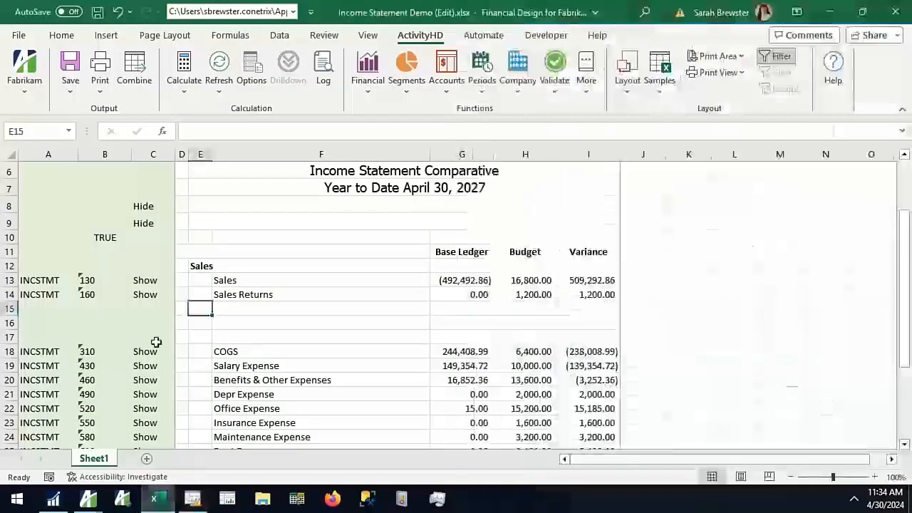
{"action": "type", "text": "Net Sales"}
{"action": "key", "text": "Return"}
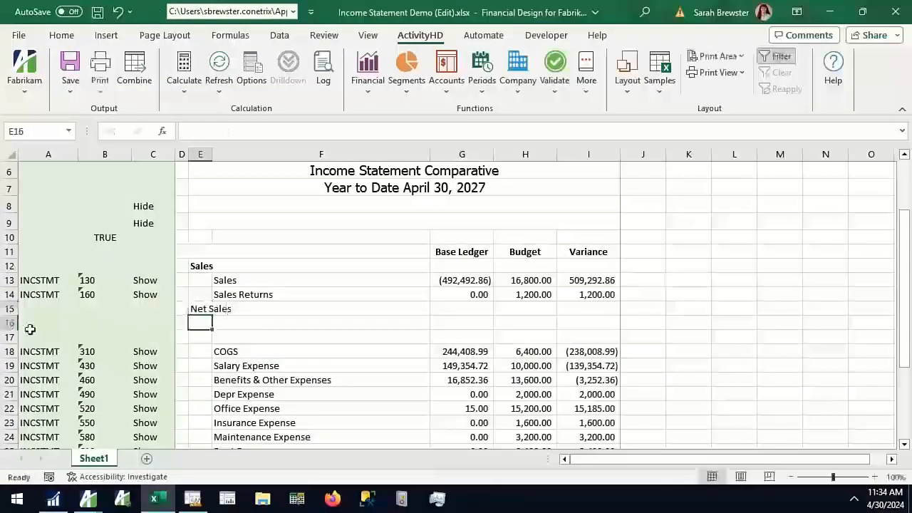
Move the blank row 17 from above COGS to directly below it, above Salary Expense
{"action": "left_click", "coordinate": [9, 337]}
{"action": "right_click", "coordinate": [8, 337]}
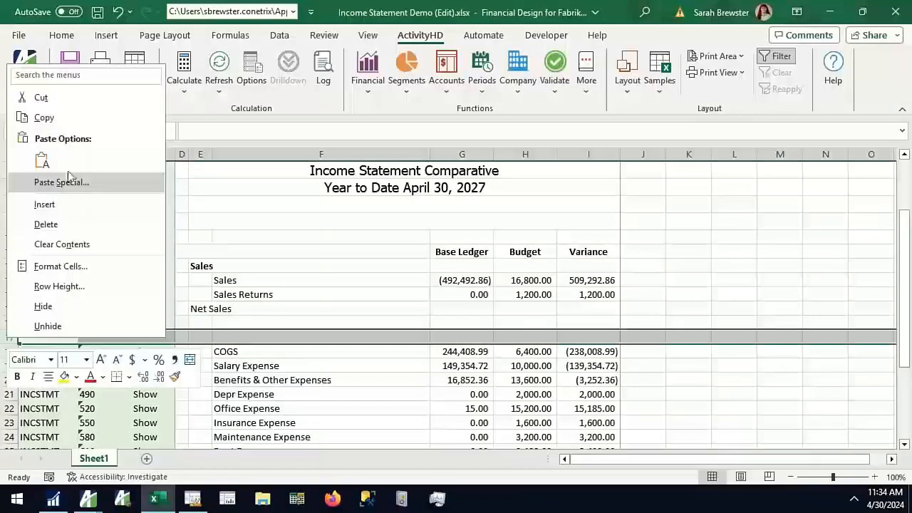
{"action": "left_click", "coordinate": [43, 117]}
{"action": "right_click", "coordinate": [11, 372]}
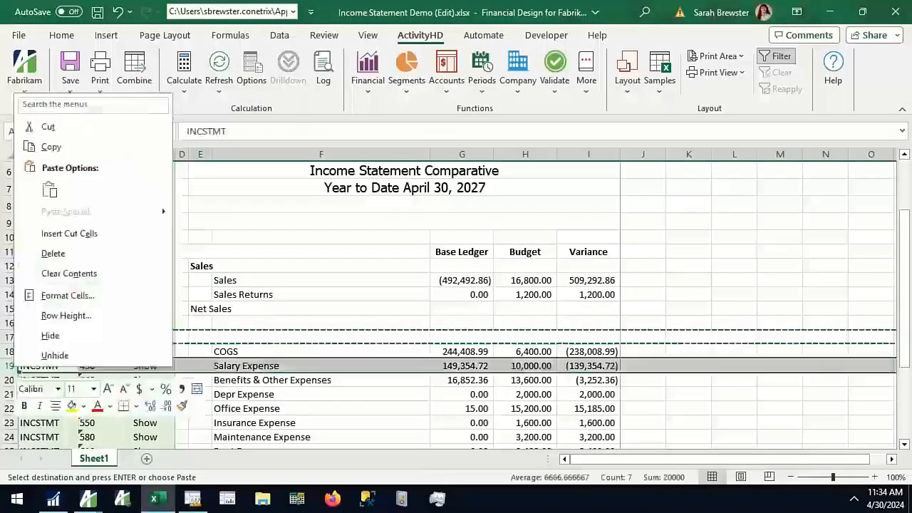
{"action": "left_click", "coordinate": [71, 232]}
{"action": "left_click", "coordinate": [199, 346]}
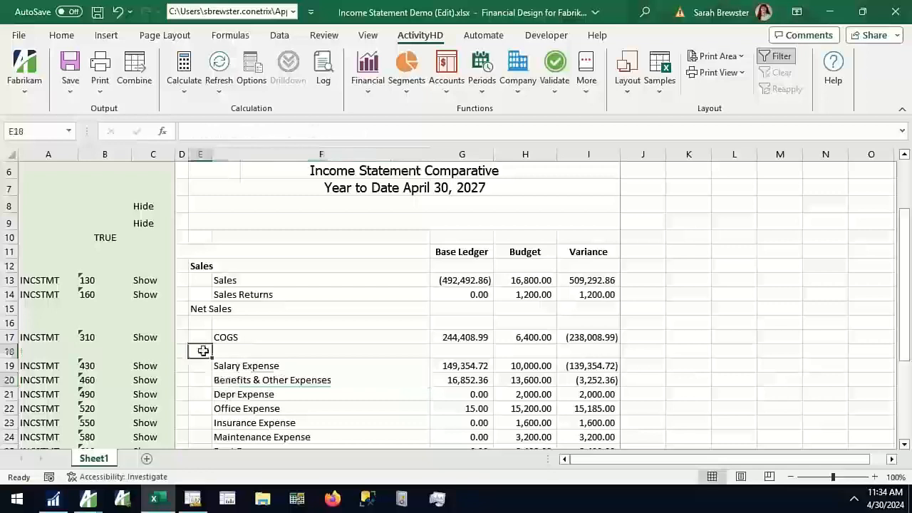
Check the row definition again, label E18 Gross Profit and insert a blank row above Salary Expense
{"action": "left_click", "coordinate": [194, 499]}
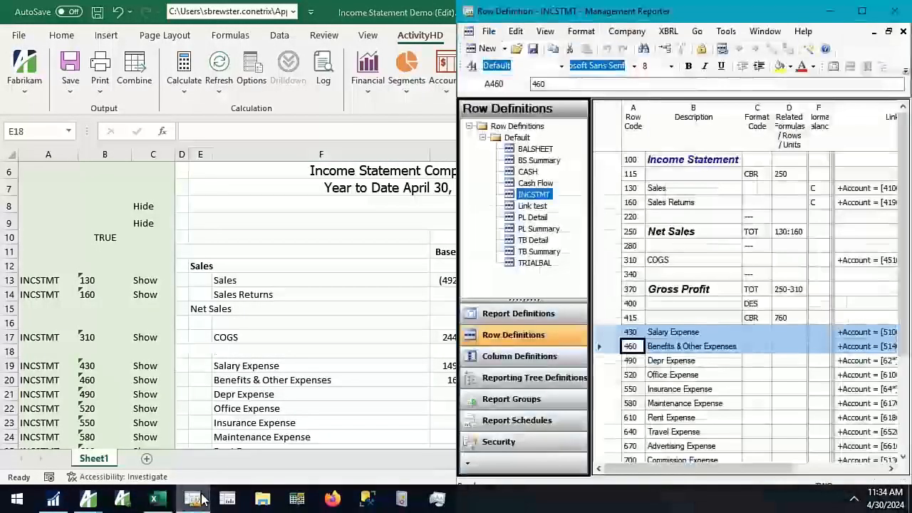
{"action": "left_click", "coordinate": [194, 498]}
{"action": "type", "text": "Gros"}
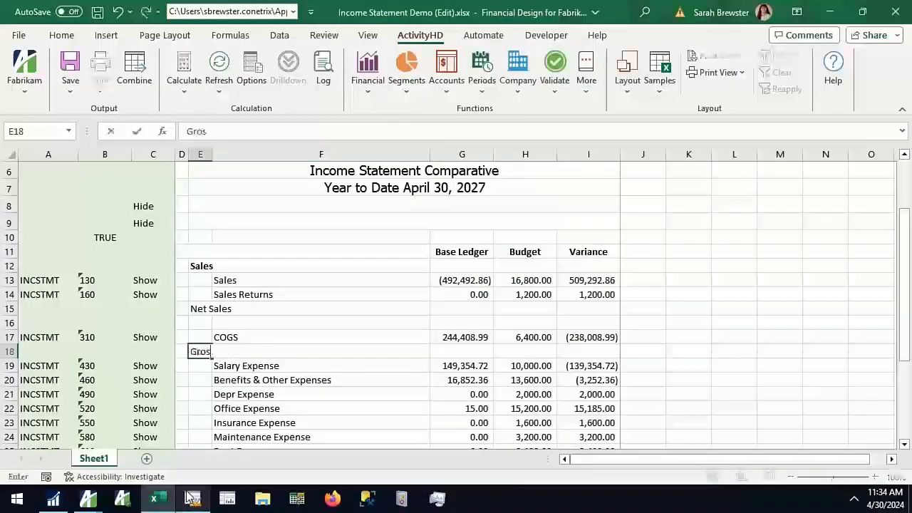
{"action": "type", "text": "s Profit"}
{"action": "key", "text": "Return"}
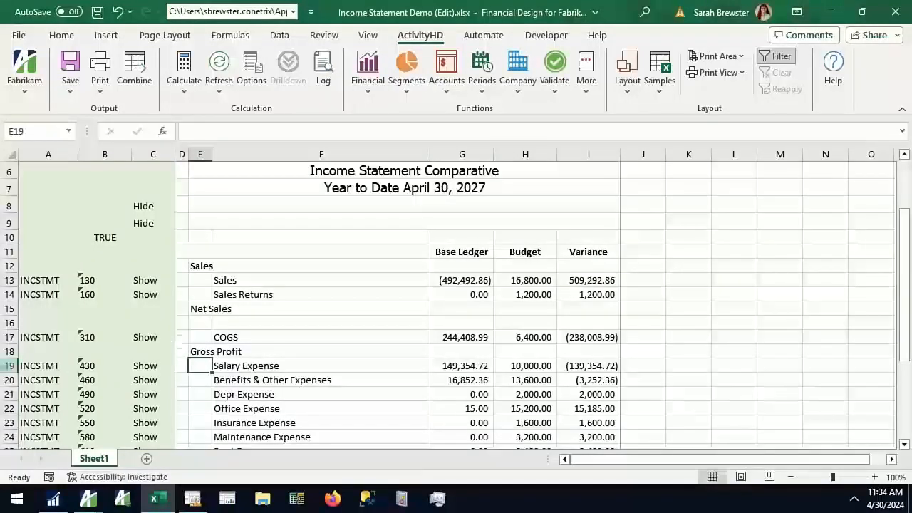
{"action": "right_click", "coordinate": [10, 365]}
{"action": "left_click", "coordinate": [72, 240]}
{"action": "left_click", "coordinate": [221, 365]}
Make the Gross Profit and Net Sales labels bold
{"action": "left_click", "coordinate": [206, 349]}
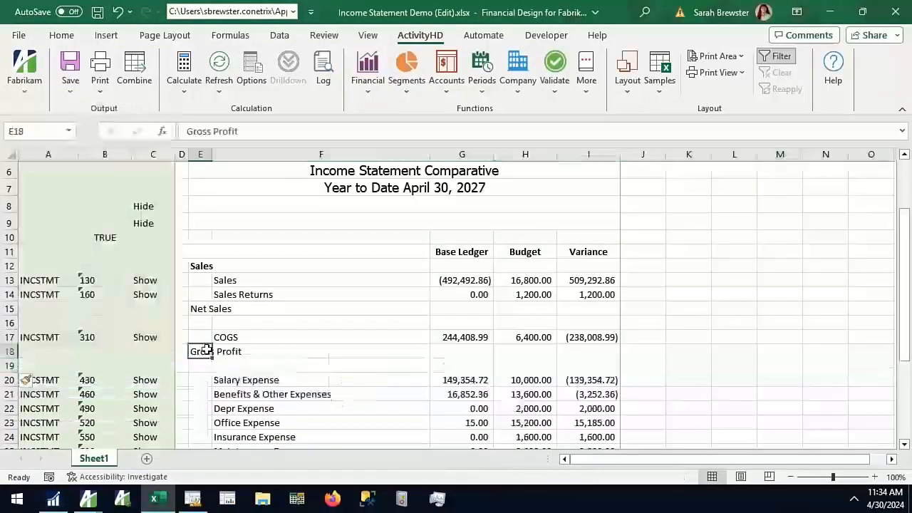
{"action": "key", "text": "ctrl+b"}
{"action": "left_click", "coordinate": [203, 308]}
{"action": "key", "text": "ctrl+b"}
Calculate Net Sales in G15 as the sum of G13:G14 and copy the formula to the Budget and Variance columns
{"action": "left_click", "coordinate": [461, 306]}
{"action": "type", "text": "="}
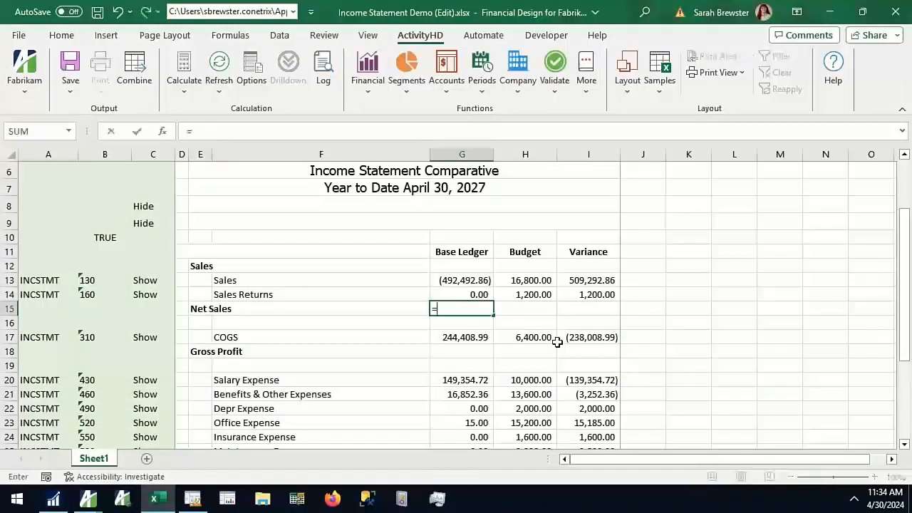
{"action": "type", "text": "sum"}
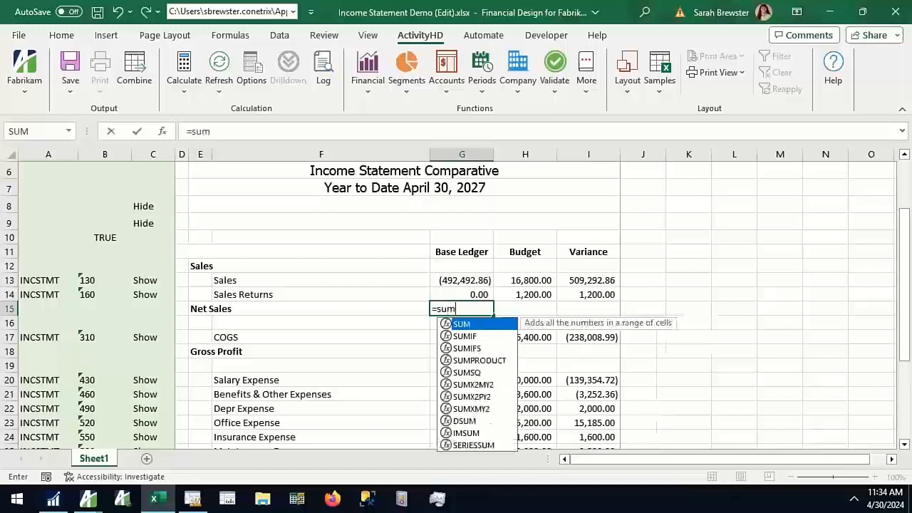
{"action": "type", "text": "("}
{"action": "key", "text": "Up"}
{"action": "key", "text": "shift+Up"}
{"action": "key", "text": "Return"}
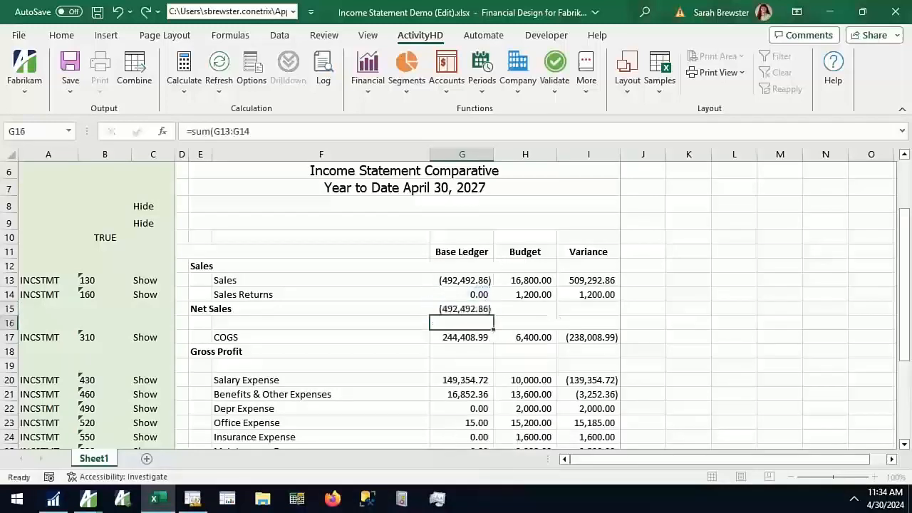
{"action": "key", "text": "Up"}
{"action": "key", "text": "ctrl+c"}
{"action": "left_click_drag", "start_coordinate": [520, 309], "coordinate": [584, 310]}
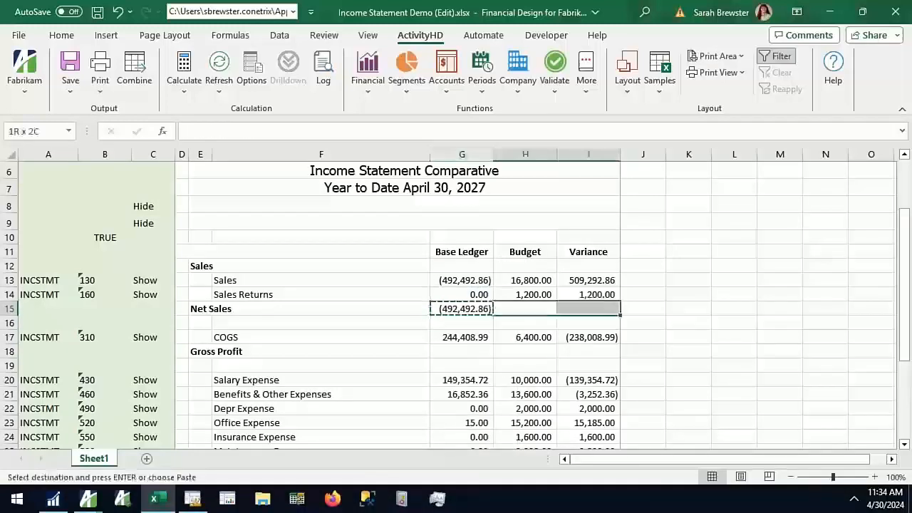
{"action": "key", "text": "ctrl+v"}
Reverse the sign of the Base Ledger Sales amount by adding a minus before YearToDate in the G13 formula
{"action": "left_click", "coordinate": [455, 279]}
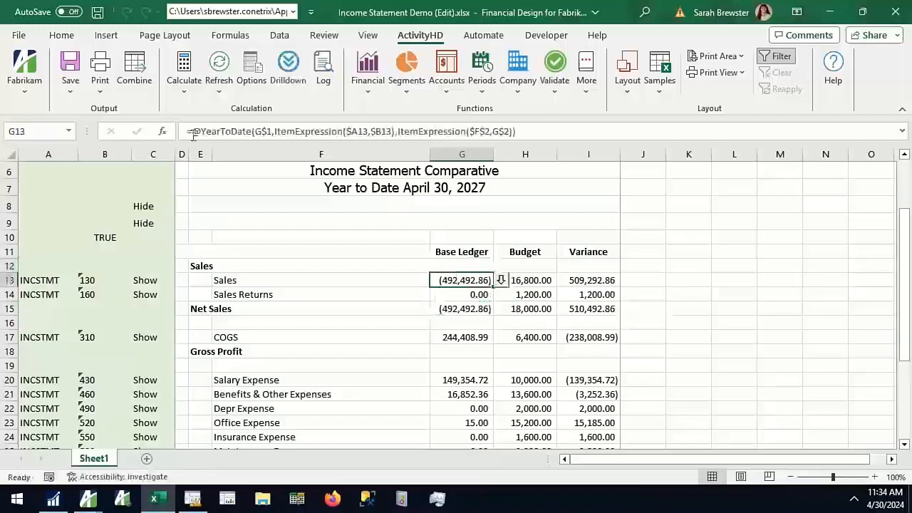
{"action": "left_click", "coordinate": [235, 131]}
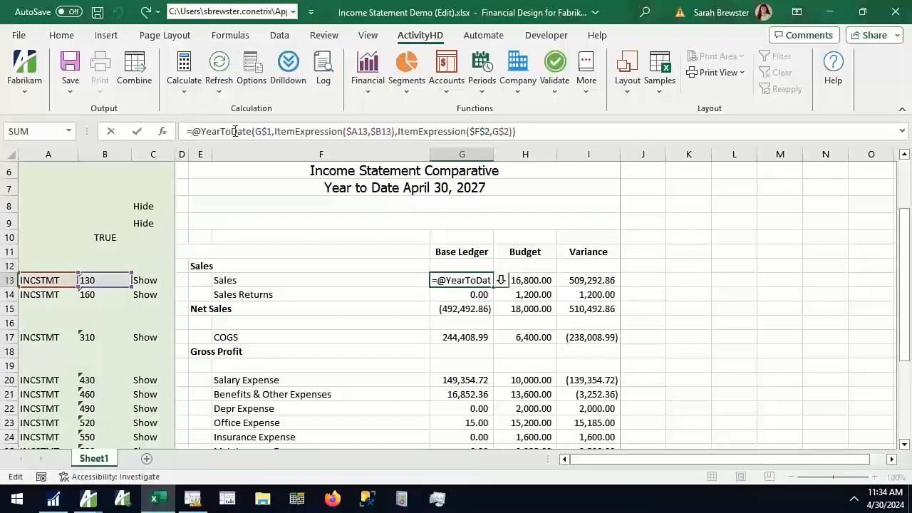
{"action": "type", "text": "-"}
{"action": "key", "text": "Return"}
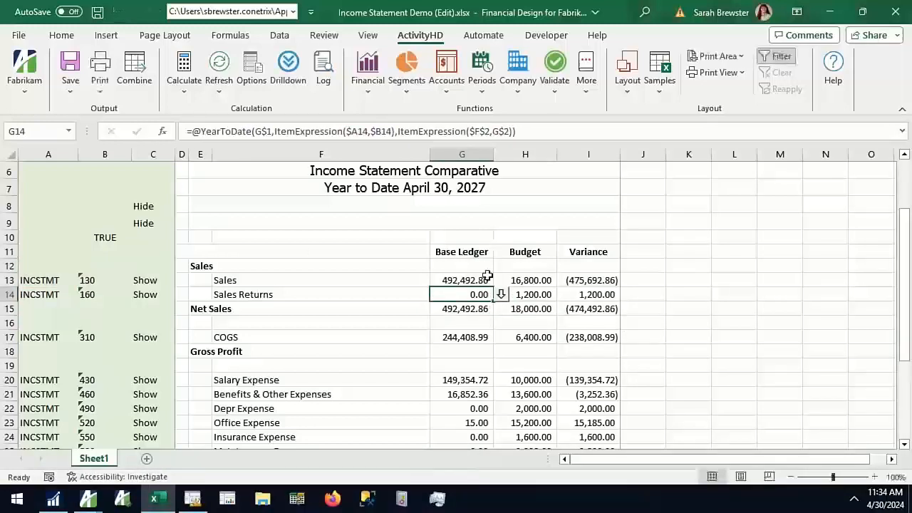
Try copying the sign-reversed Sales formula from G13 to the Budget cell H13
{"action": "left_click", "coordinate": [487, 278]}
{"action": "left_click", "coordinate": [538, 280]}
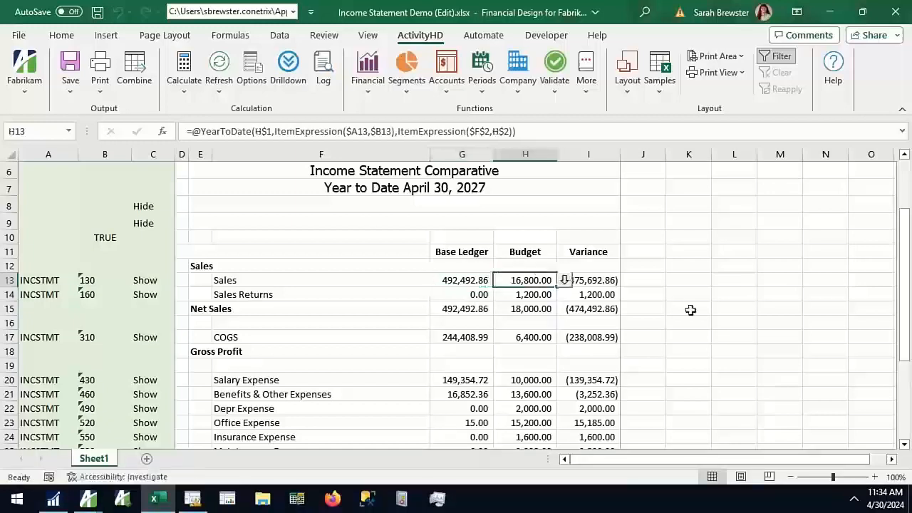
{"action": "left_click", "coordinate": [459, 281]}
{"action": "key", "text": "ctrl+c"}
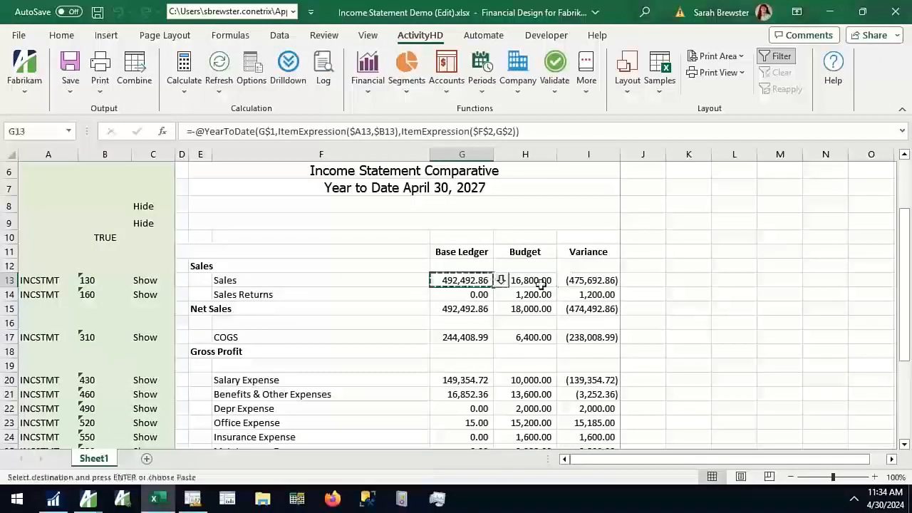
{"action": "left_click_drag", "start_coordinate": [530, 281], "coordinate": [462, 281]}
{"action": "key", "text": "ctrl+v"}
{"action": "left_click", "coordinate": [679, 314]}
{"action": "scroll", "coordinate": [522, 268], "scroll_direction": "down", "scroll_amount": 2}
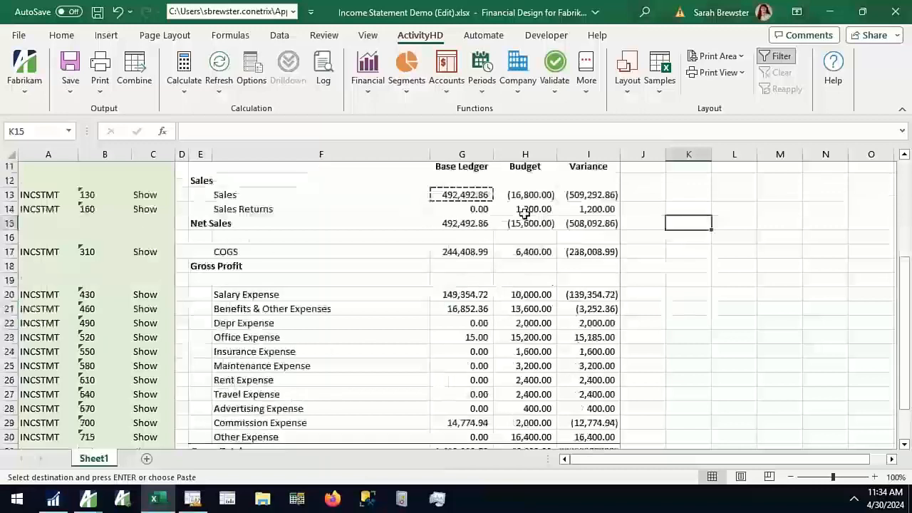
Remove the minus sign before YearToDate from the Budget Sales formula in H13
{"action": "left_click", "coordinate": [531, 192]}
{"action": "key", "text": "Escape"}
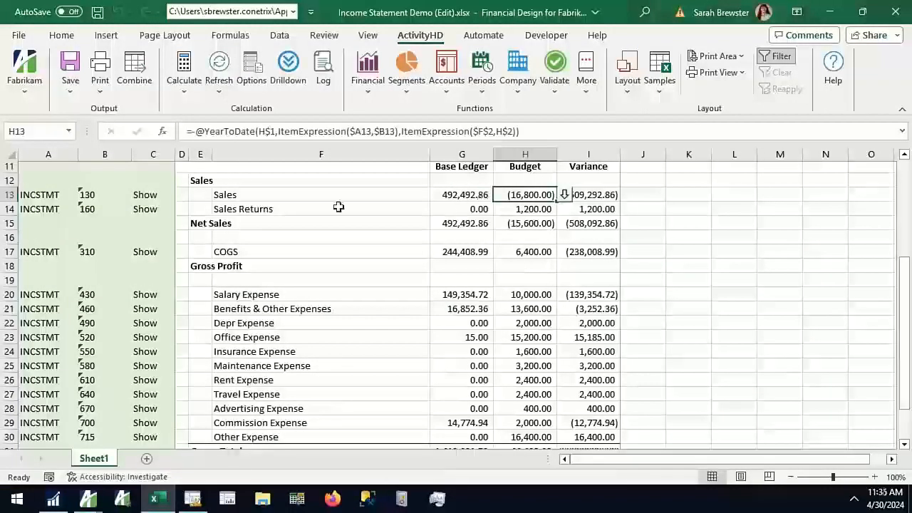
{"action": "left_click", "coordinate": [195, 132]}
{"action": "key", "text": "BackSpace"}
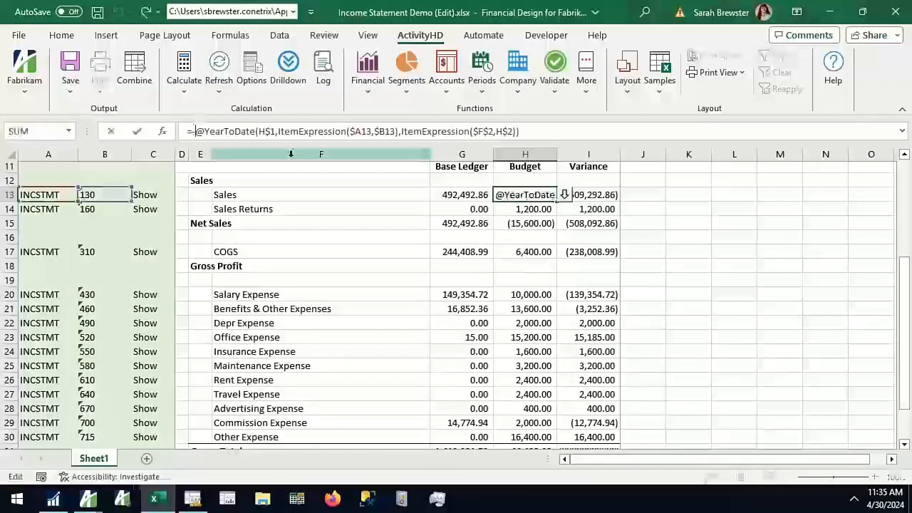
{"action": "key", "text": "Return"}
{"action": "left_click", "coordinate": [778, 279]}
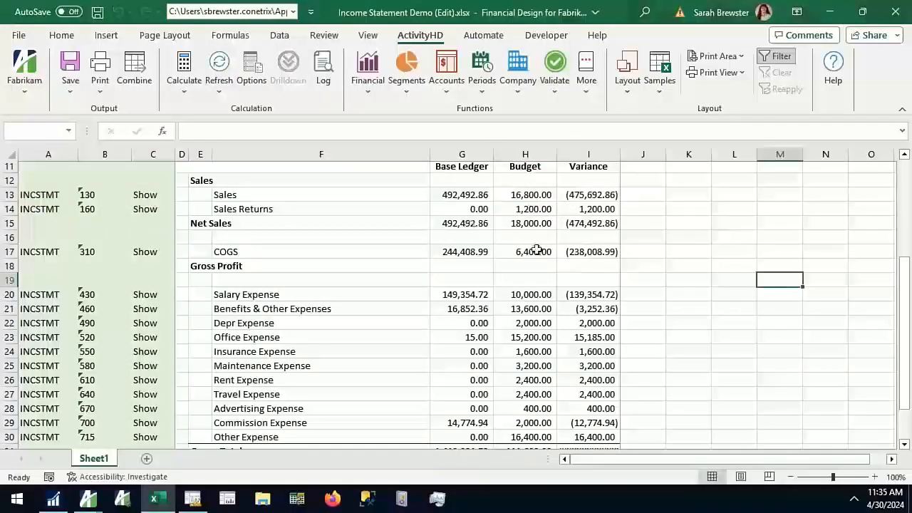
Reverse the sign of the Base Ledger Sales Returns amount by adding a minus before YearToDate in the G14 formula
{"action": "left_click", "coordinate": [480, 225]}
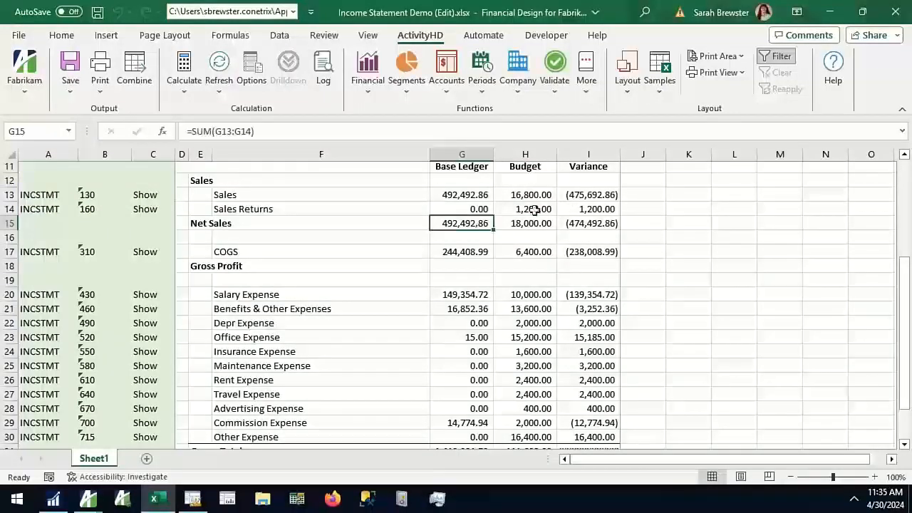
{"action": "left_click", "coordinate": [481, 208]}
{"action": "left_click", "coordinate": [238, 132]}
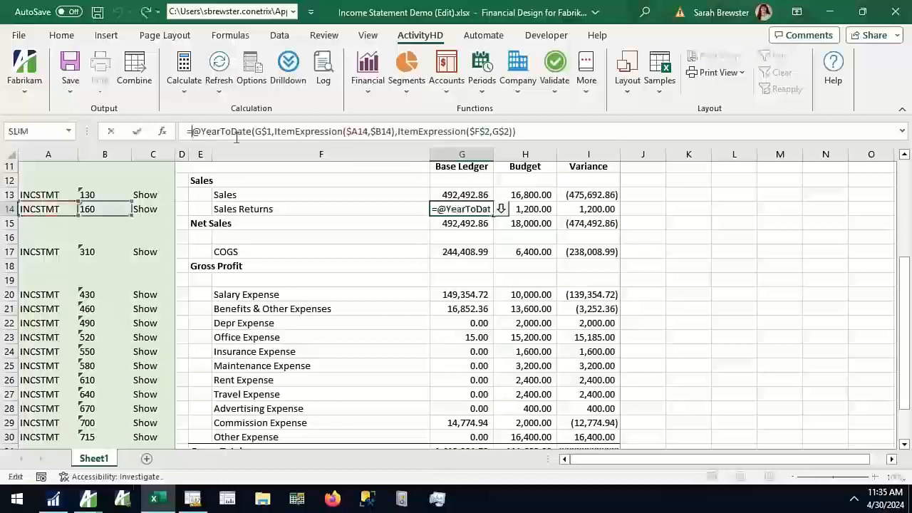
{"action": "type", "text": "-"}
{"action": "key", "text": "Return"}
{"action": "key", "text": "Up"}
Copy the sign-reversed Sales Returns formula from G14 to the Budget cell H14, undoing the extra paste into Variance cell I14
{"action": "key", "text": "ctrl+c"}
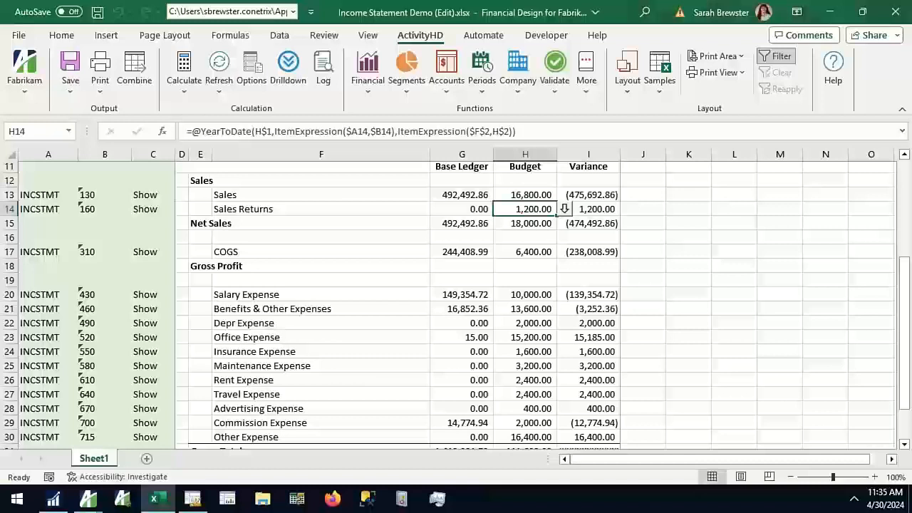
{"action": "left_click_drag", "start_coordinate": [454, 207], "coordinate": [498, 207]}
{"action": "key", "text": "ctrl+c"}
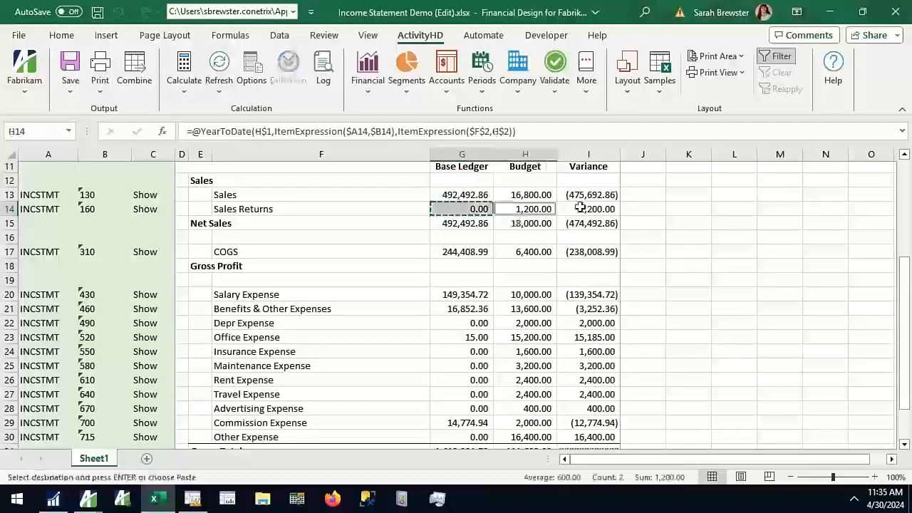
{"action": "left_click", "coordinate": [581, 208], "text": "ctrl"}
{"action": "key", "text": "ctrl+v"}
{"action": "left_click", "coordinate": [675, 247]}
{"action": "left_click", "coordinate": [603, 210]}
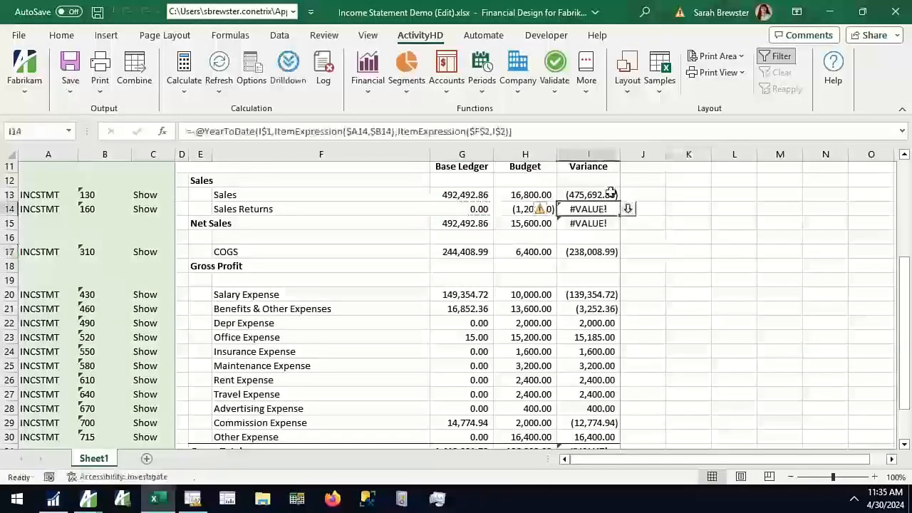
{"action": "key", "text": "ctrl+z"}
{"action": "left_click", "coordinate": [689, 206]}
Delete the Group Total and Total rows below the Other Expense row
{"action": "scroll", "coordinate": [429, 238], "scroll_direction": "up", "scroll_amount": 1}
{"action": "scroll", "coordinate": [429, 241], "scroll_direction": "up", "scroll_amount": 1}
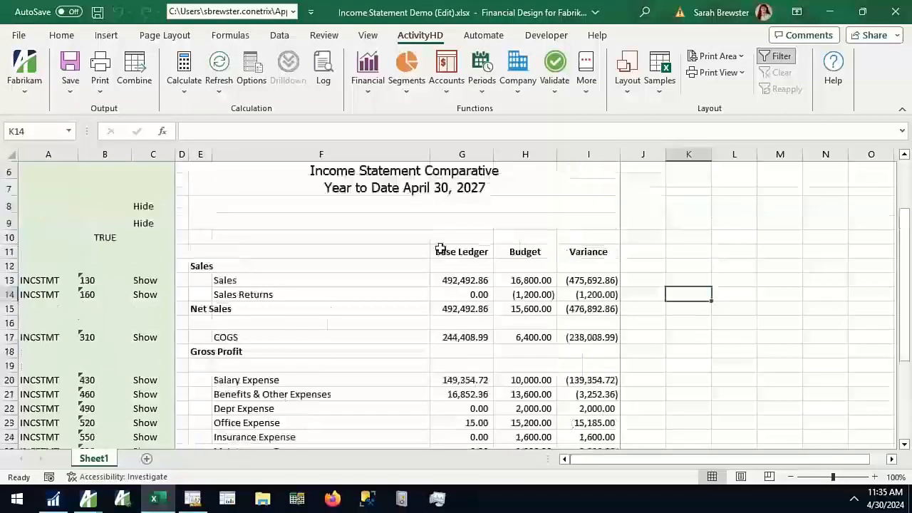
{"action": "scroll", "coordinate": [388, 357], "scroll_direction": "up", "scroll_amount": 1}
{"action": "scroll", "coordinate": [390, 354], "scroll_direction": "down", "scroll_amount": 2}
{"action": "scroll", "coordinate": [392, 351], "scroll_direction": "down", "scroll_amount": 3}
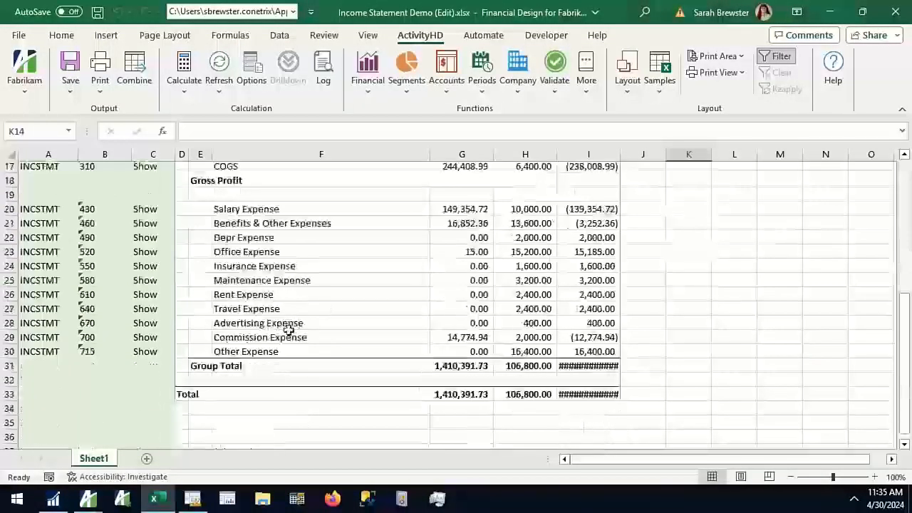
{"action": "left_click_drag", "start_coordinate": [10, 366], "coordinate": [10, 394]}
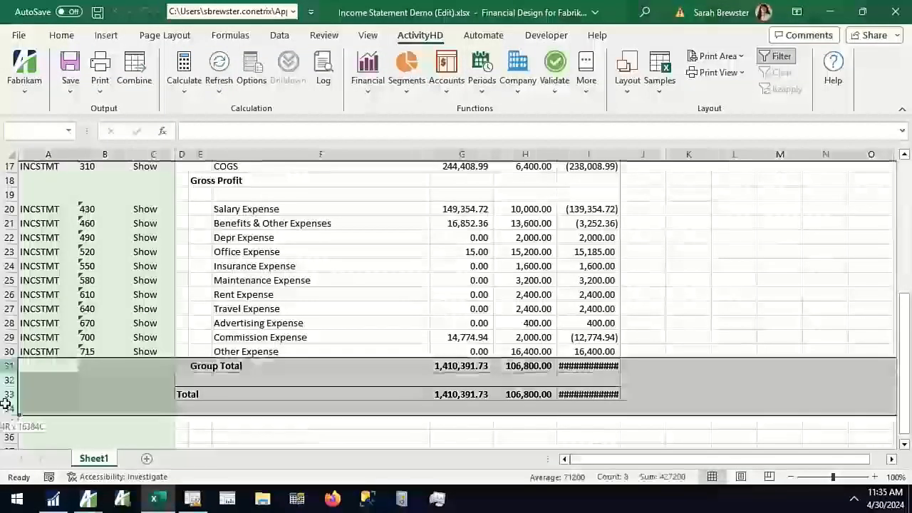
{"action": "right_click", "coordinate": [60, 394]}
{"action": "left_click", "coordinate": [103, 287]}
{"action": "left_click", "coordinate": [396, 297]}
Look over the Sales amounts and the list of predefined balance sheet, income statement and trial balance layouts
{"action": "scroll", "coordinate": [397, 303], "scroll_direction": "up", "scroll_amount": 4}
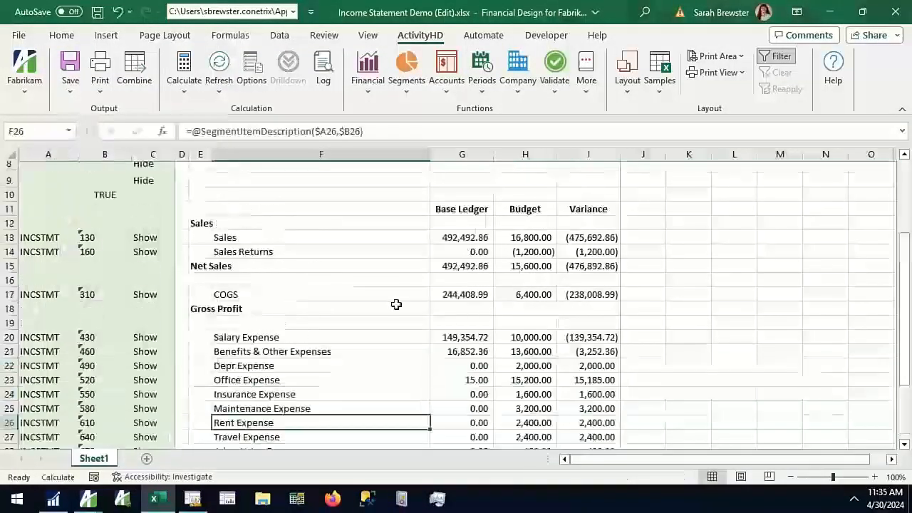
{"action": "left_click", "coordinate": [460, 282]}
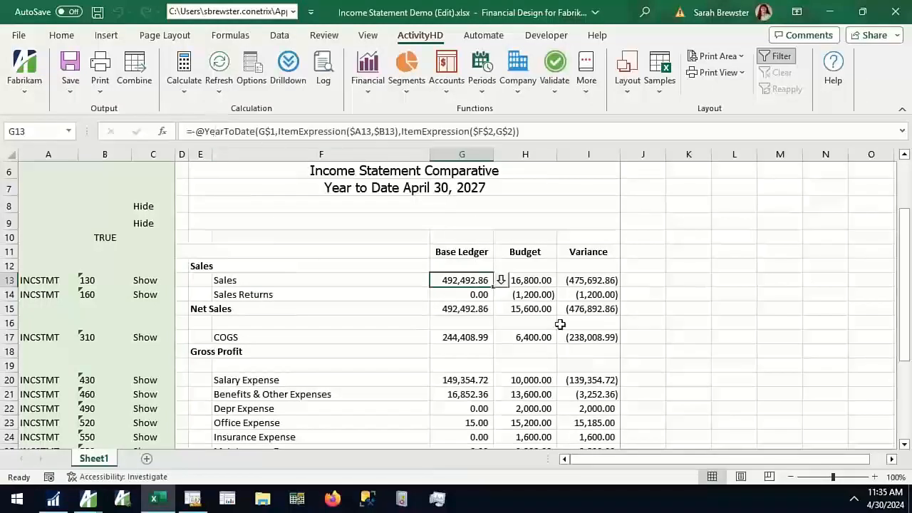
{"action": "left_click", "coordinate": [643, 281]}
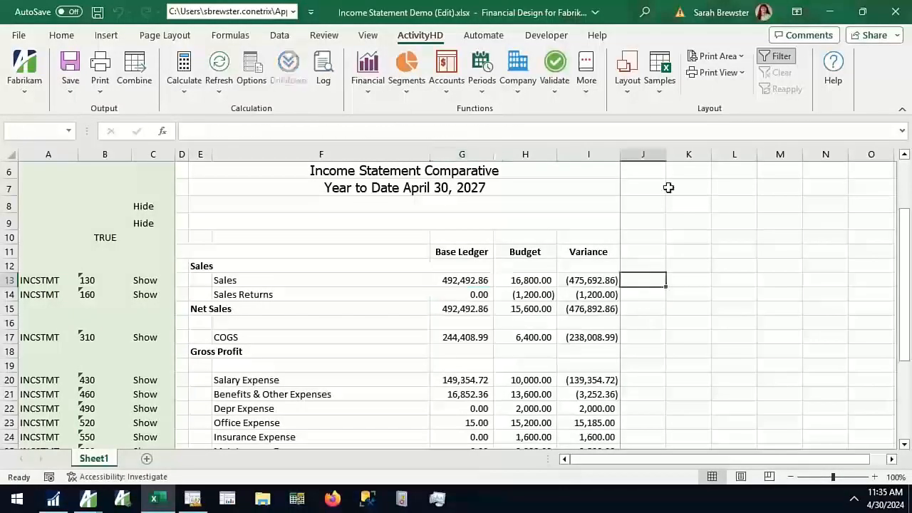
{"action": "left_click", "coordinate": [638, 92]}
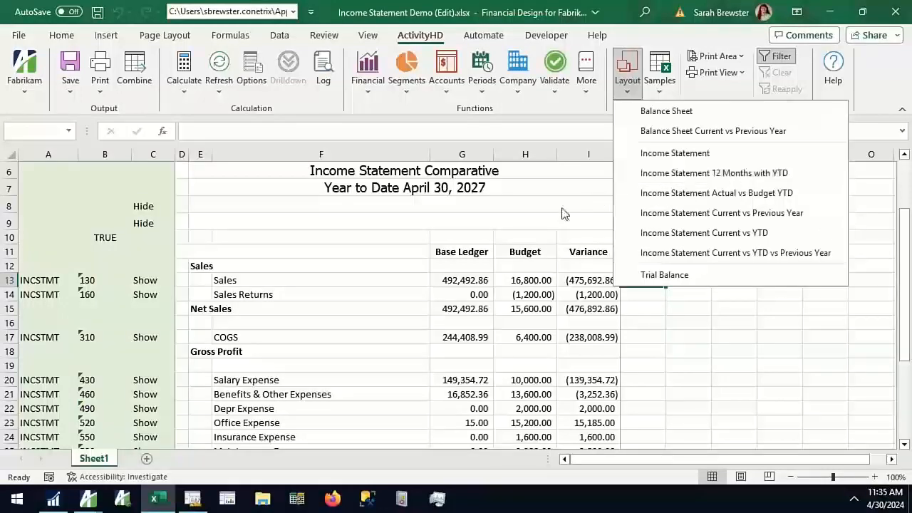
{"action": "left_click", "coordinate": [693, 350]}
{"action": "scroll", "coordinate": [700, 347], "scroll_direction": "up", "scroll_amount": 1}
{"action": "scroll", "coordinate": [700, 346], "scroll_direction": "up", "scroll_amount": 1}
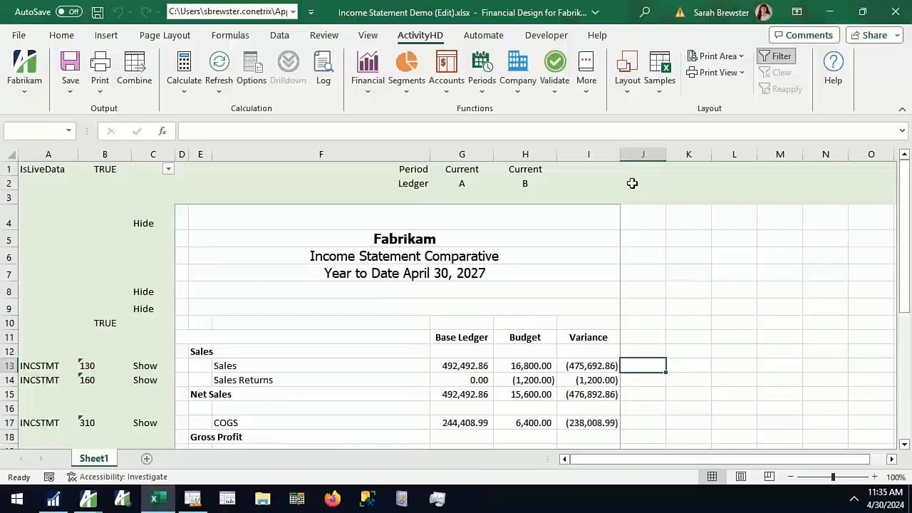
{"action": "left_click", "coordinate": [628, 93]}
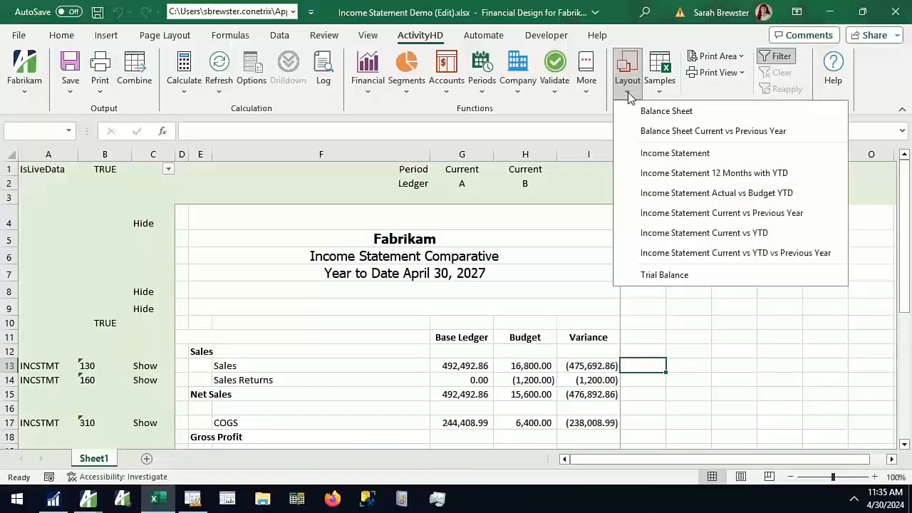
{"action": "left_click", "coordinate": [628, 92]}
{"action": "left_click", "coordinate": [677, 289]}
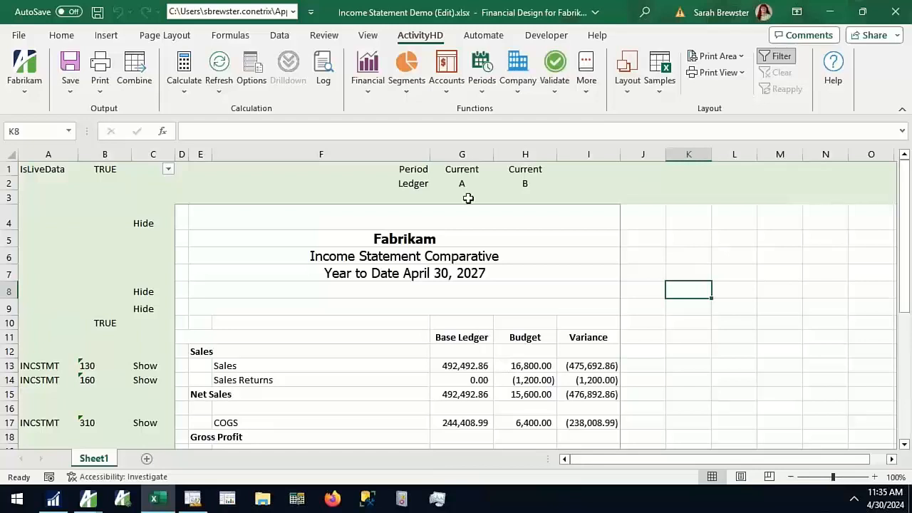
Copy the Base Ledger, Budget and Variance columns G:I into columns J:L
{"action": "left_click", "coordinate": [469, 333]}
{"action": "left_click", "coordinate": [471, 154]}
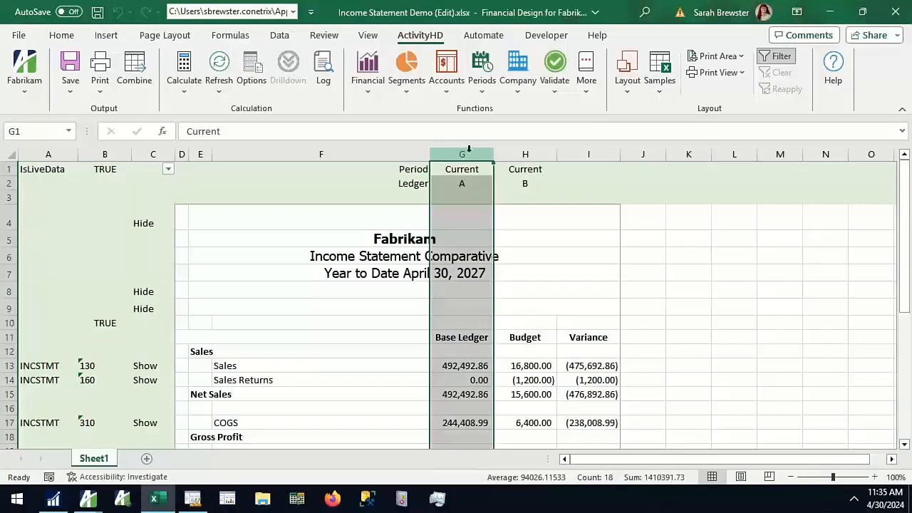
{"action": "left_click", "coordinate": [539, 148]}
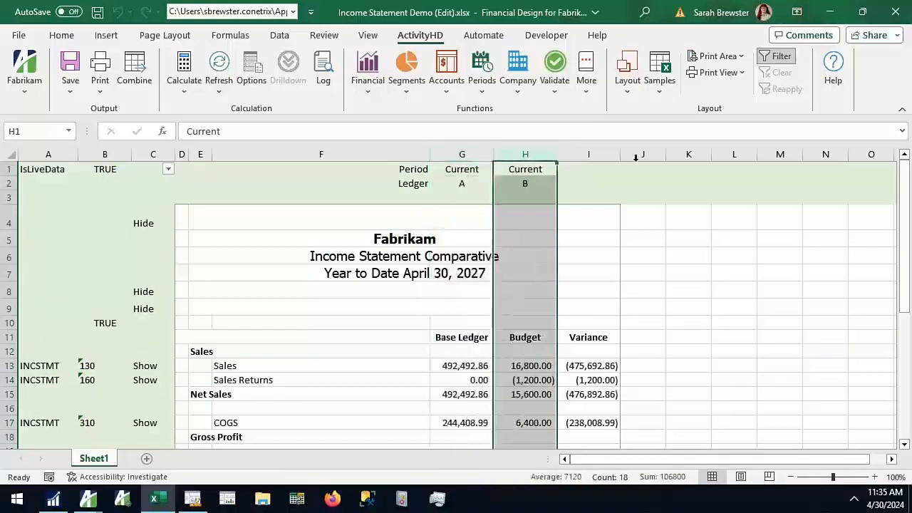
{"action": "left_click", "coordinate": [592, 154]}
{"action": "left_click", "coordinate": [724, 425]}
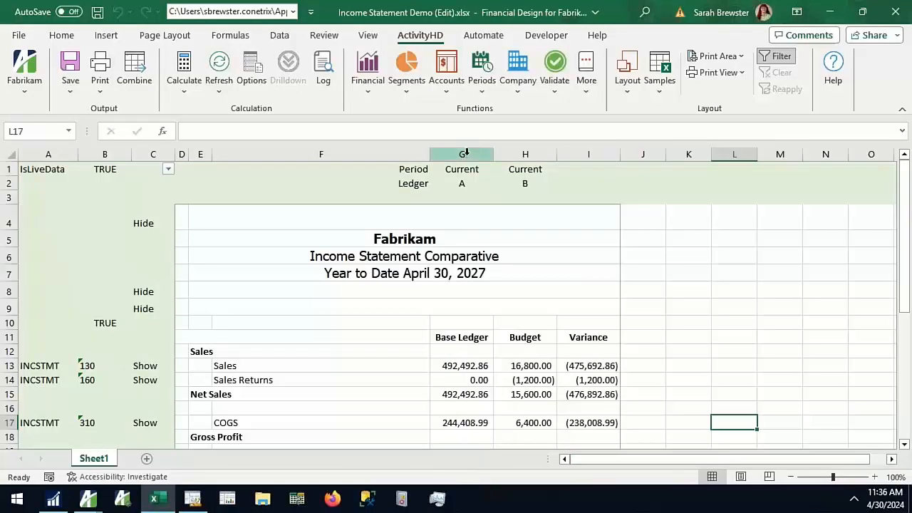
{"action": "left_click_drag", "start_coordinate": [462, 152], "coordinate": [592, 154]}
{"action": "key", "text": "ctrl+c"}
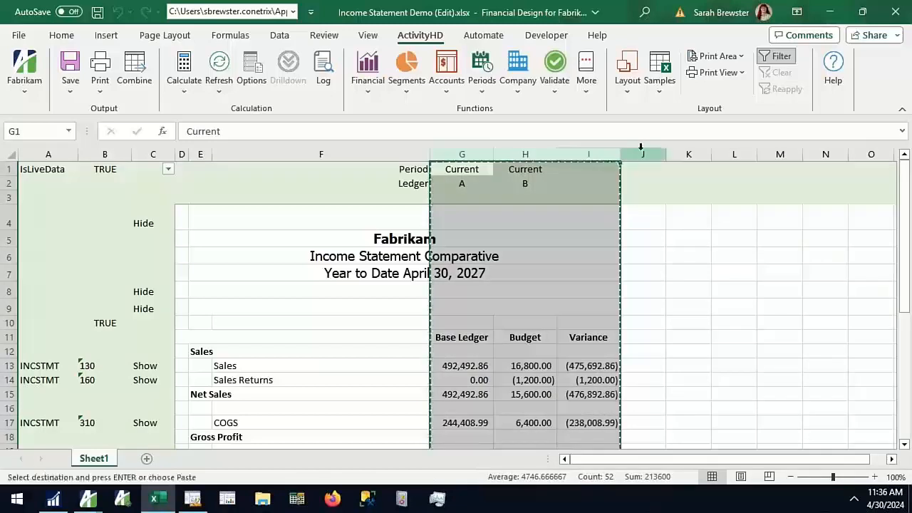
{"action": "left_click", "coordinate": [641, 153]}
{"action": "key", "text": "ctrl+v"}
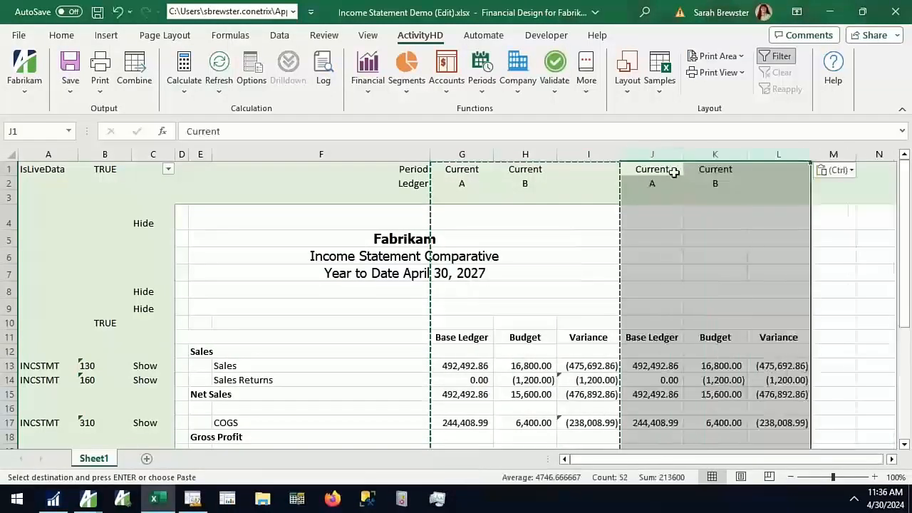
Set the Period cells J1 and K1 of the copied Base Ledger and Budget columns to Current-1
{"action": "left_click", "coordinate": [672, 171]}
{"action": "left_click", "coordinate": [542, 131]}
{"action": "type", "text": "-1"}
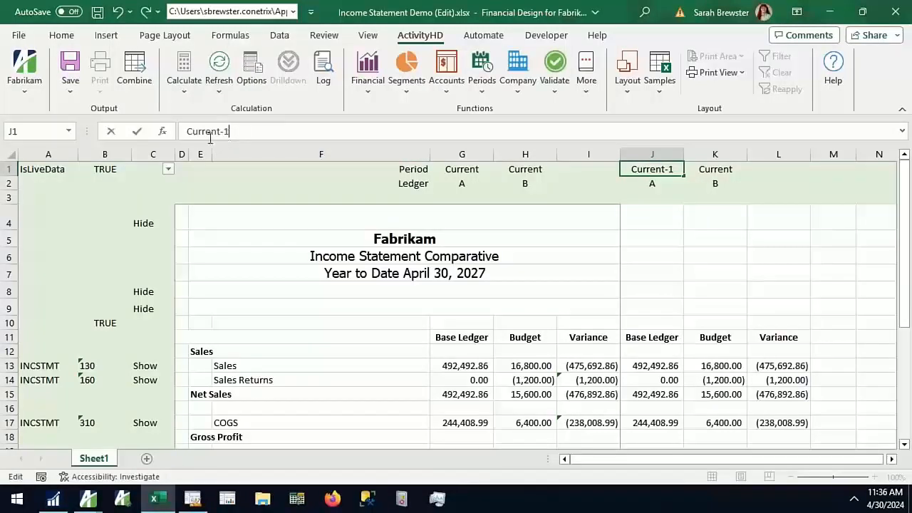
{"action": "left_click_drag", "start_coordinate": [220, 131], "coordinate": [183, 135]}
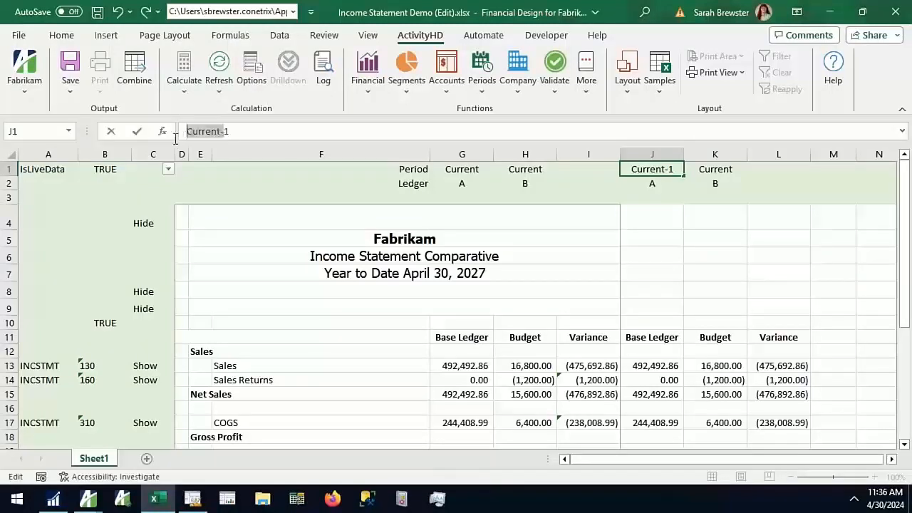
{"action": "left_click", "coordinate": [255, 131]}
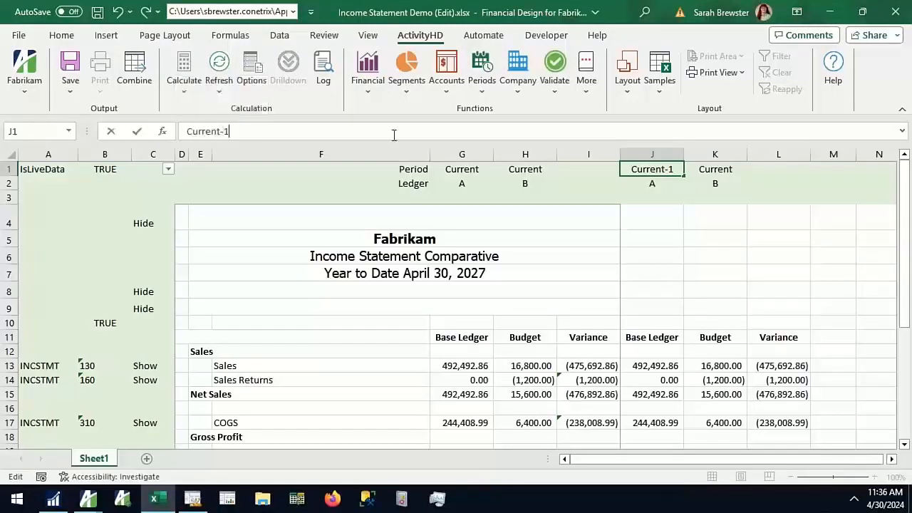
{"action": "left_click", "coordinate": [698, 171]}
{"action": "left_click", "coordinate": [467, 128]}
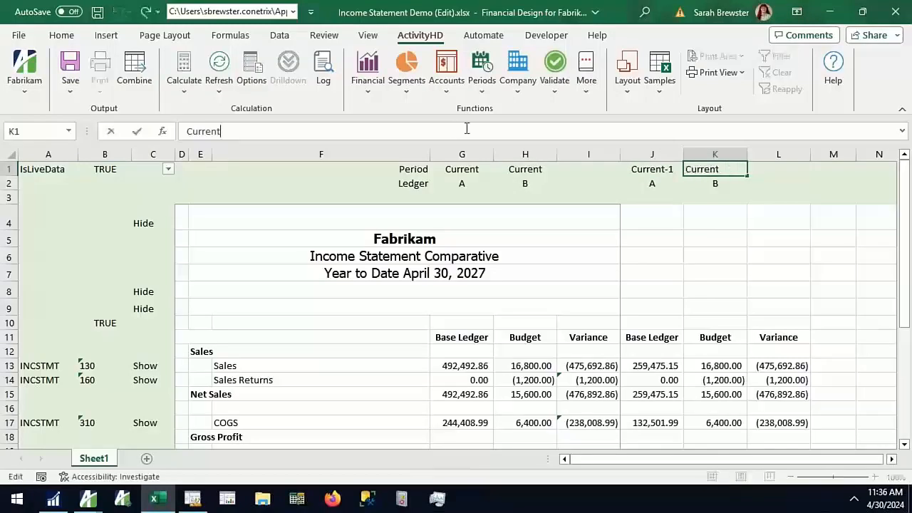
{"action": "key", "text": "Return"}
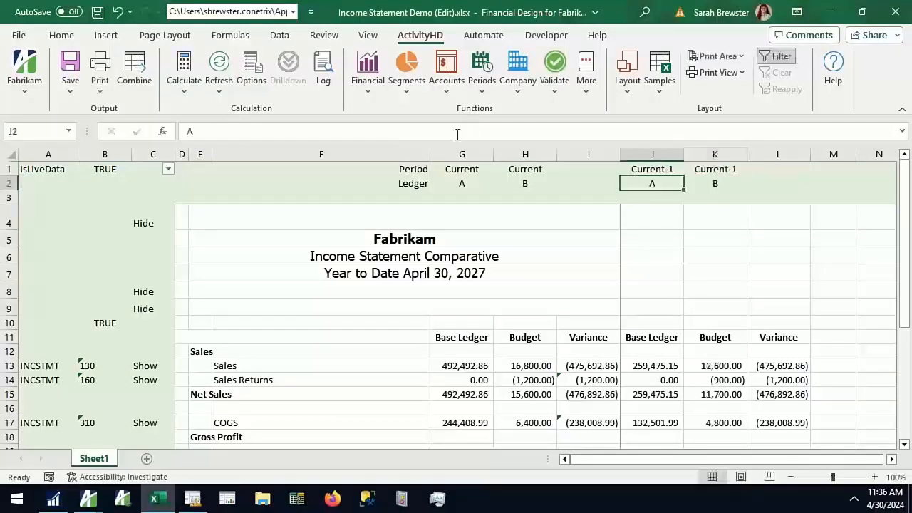
{"action": "left_click", "coordinate": [674, 169]}
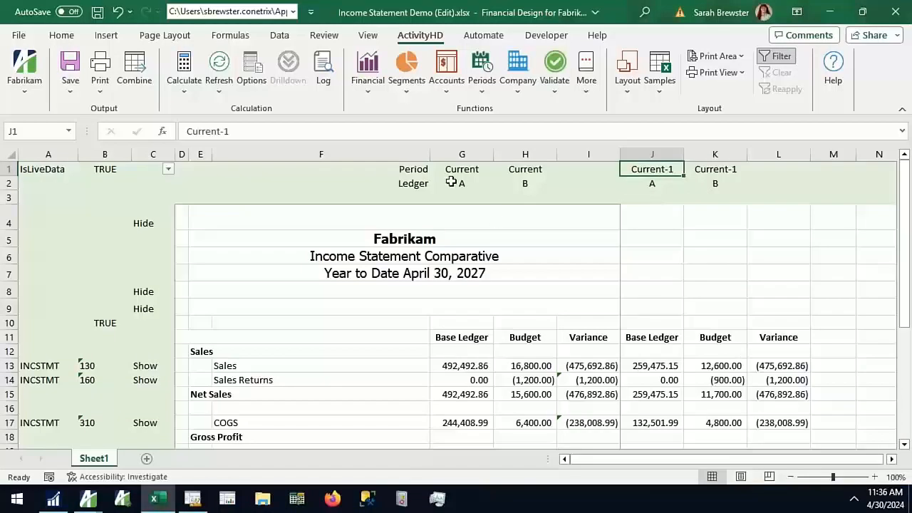
Switch the first Budget column to the base ledger by entering a in Ledger cell H2
{"action": "left_click", "coordinate": [478, 367]}
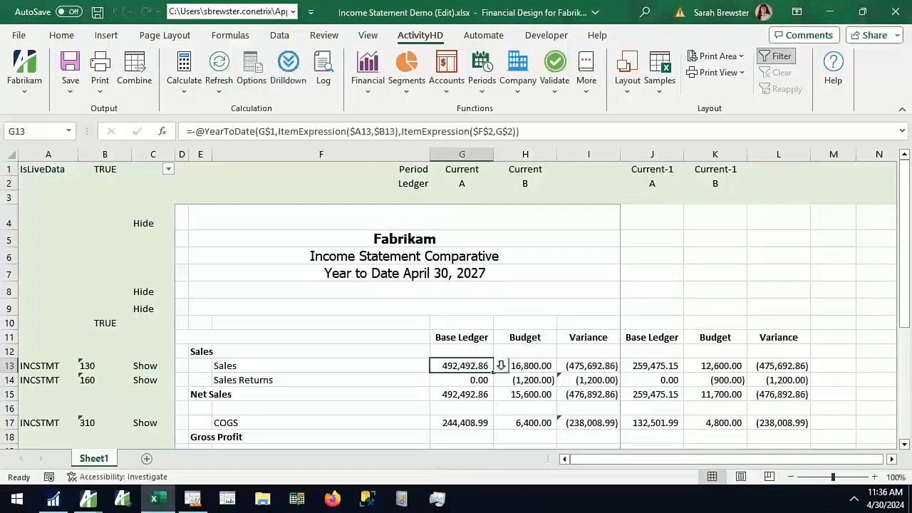
{"action": "left_click", "coordinate": [487, 155]}
{"action": "left_click", "coordinate": [525, 155]}
{"action": "left_click", "coordinate": [529, 191]}
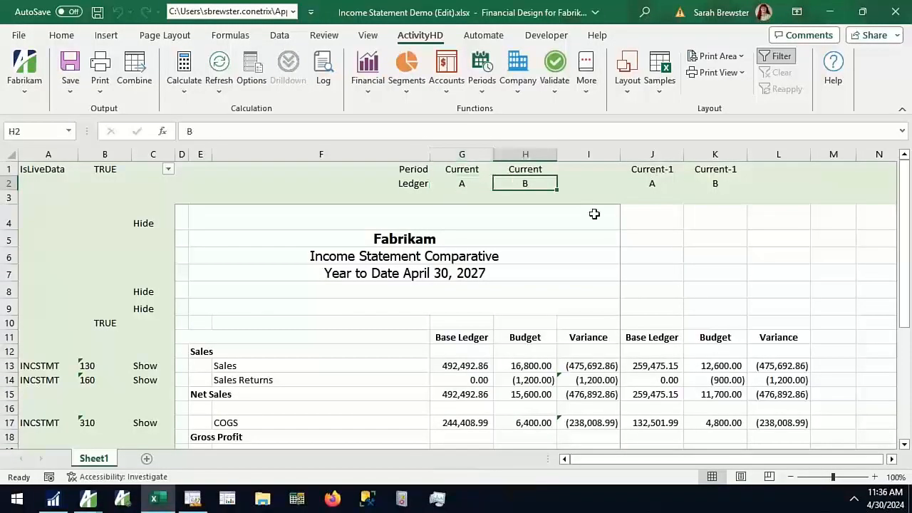
{"action": "key", "text": "BackSpace"}
{"action": "type", "text": "a"}
{"action": "key", "text": "Return"}
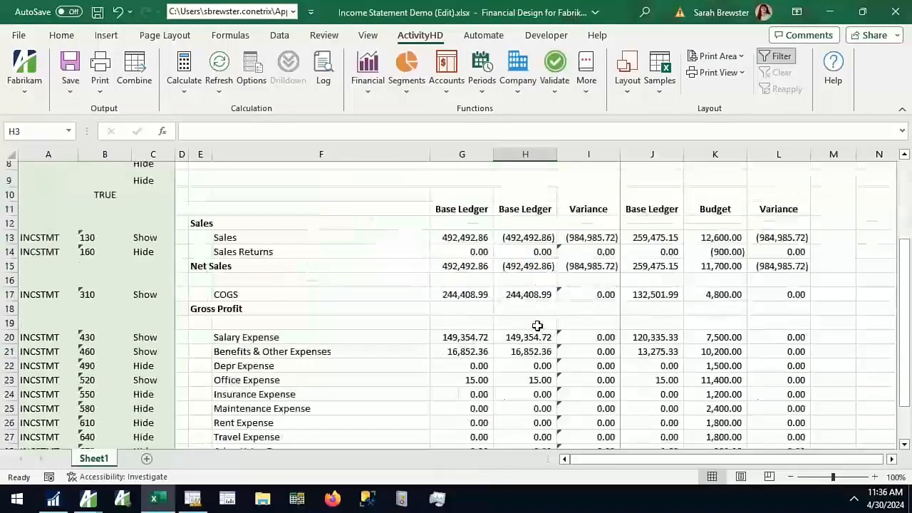
Set the Ledger cell H2 back to B
{"action": "left_click", "coordinate": [512, 183]}
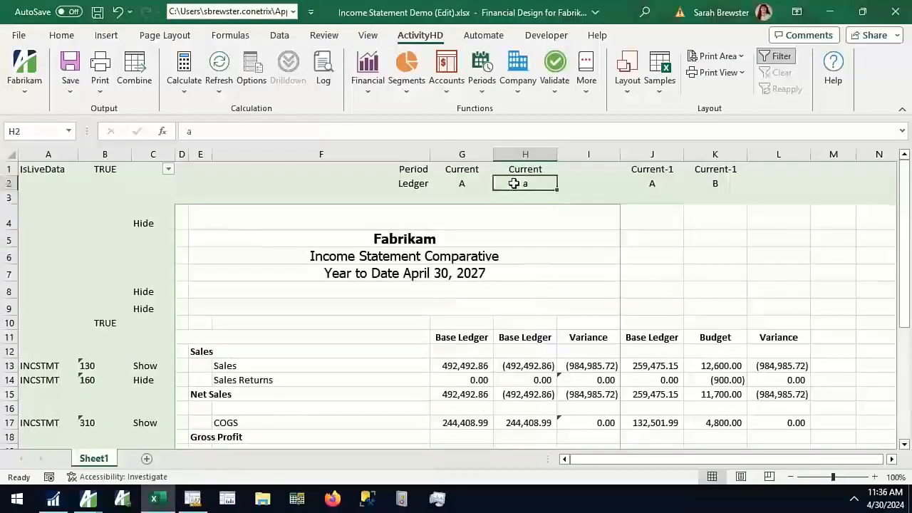
{"action": "type", "text": "B"}
{"action": "key", "text": "Return"}
Compare the amounts in the original columns with the copied columns, including the period settings in H1 and J1
{"action": "left_click", "coordinate": [572, 244]}
{"action": "left_click", "coordinate": [725, 310]}
{"action": "scroll", "coordinate": [730, 311], "scroll_direction": "down", "scroll_amount": 3}
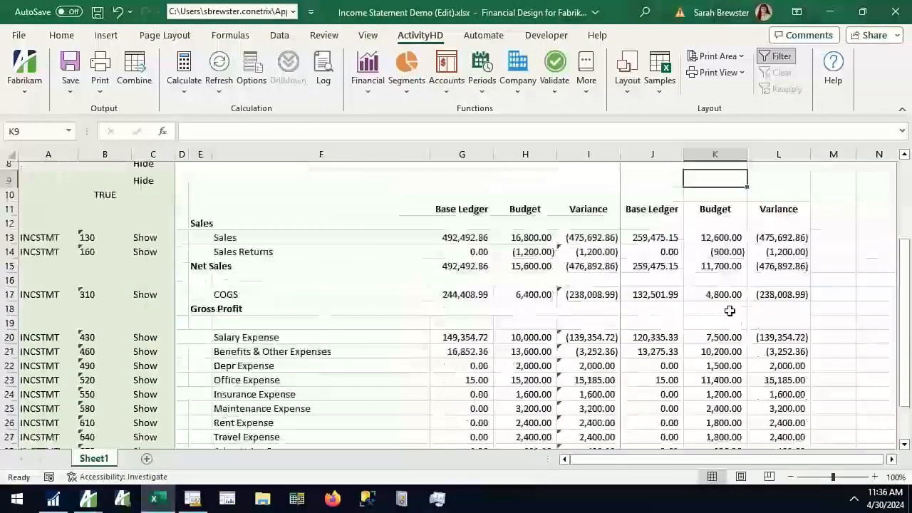
{"action": "scroll", "coordinate": [729, 310], "scroll_direction": "down", "scroll_amount": 3}
{"action": "scroll", "coordinate": [729, 310], "scroll_direction": "up", "scroll_amount": 4}
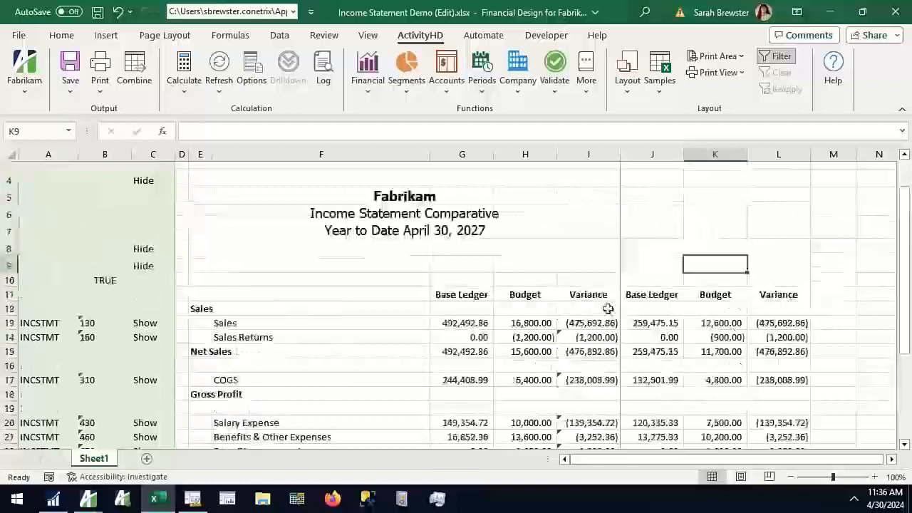
{"action": "scroll", "coordinate": [503, 347], "scroll_direction": "up", "scroll_amount": 1}
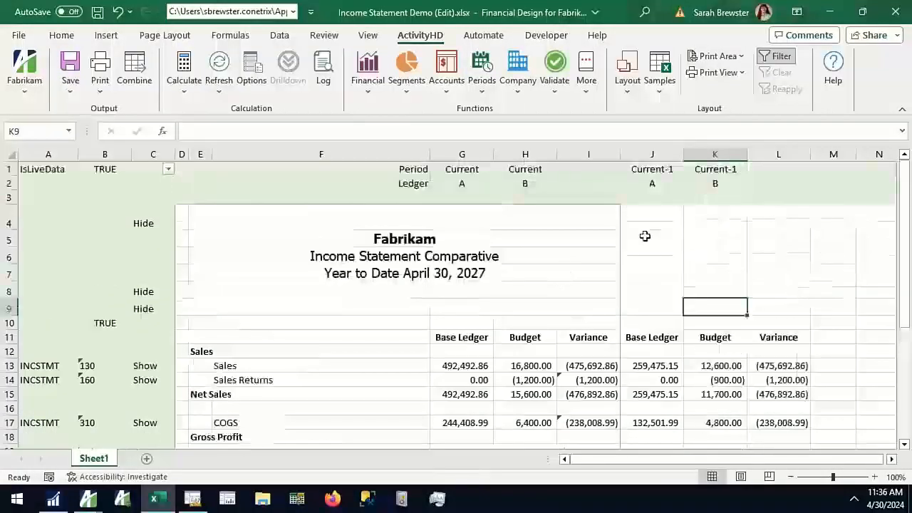
{"action": "left_click", "coordinate": [540, 169]}
{"action": "left_click", "coordinate": [655, 168]}
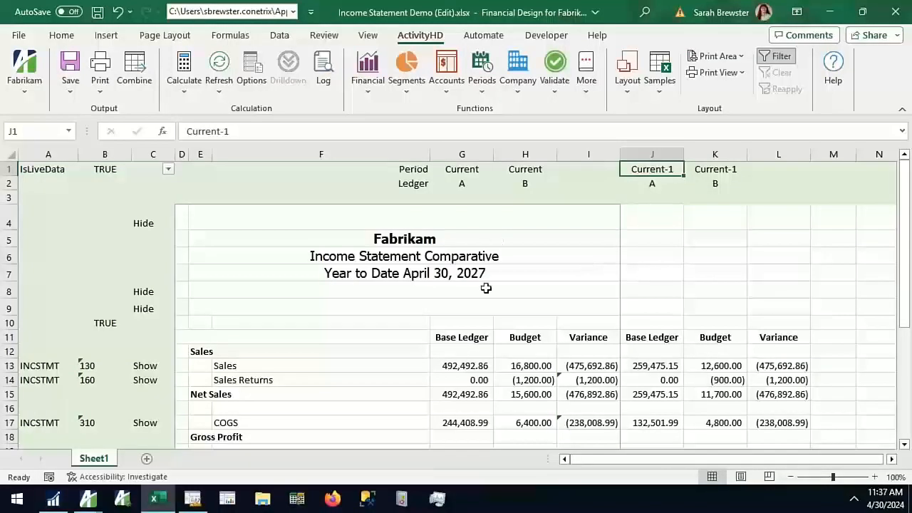
{"action": "scroll", "coordinate": [498, 277], "scroll_direction": "down", "scroll_amount": 2}
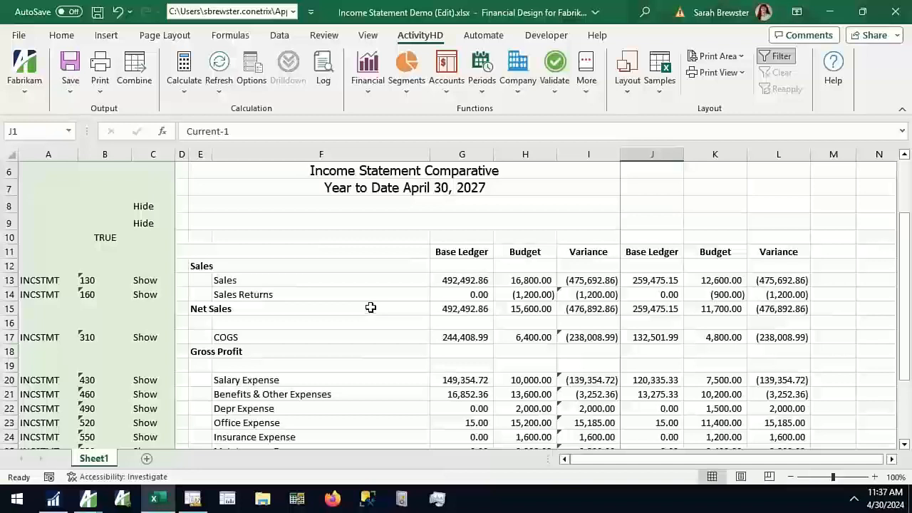
Review the report range from E4 to row 30 of column L and compare its rows with the INCSTMT row definition in Management Reporter
{"action": "scroll", "coordinate": [370, 308], "scroll_direction": "up", "scroll_amount": 2}
{"action": "left_click_drag", "start_coordinate": [193, 223], "coordinate": [741, 425]}
{"action": "left_click_drag", "start_coordinate": [732, 476], "coordinate": [758, 423]}
{"action": "scroll", "coordinate": [734, 396], "scroll_direction": "down", "scroll_amount": 3}
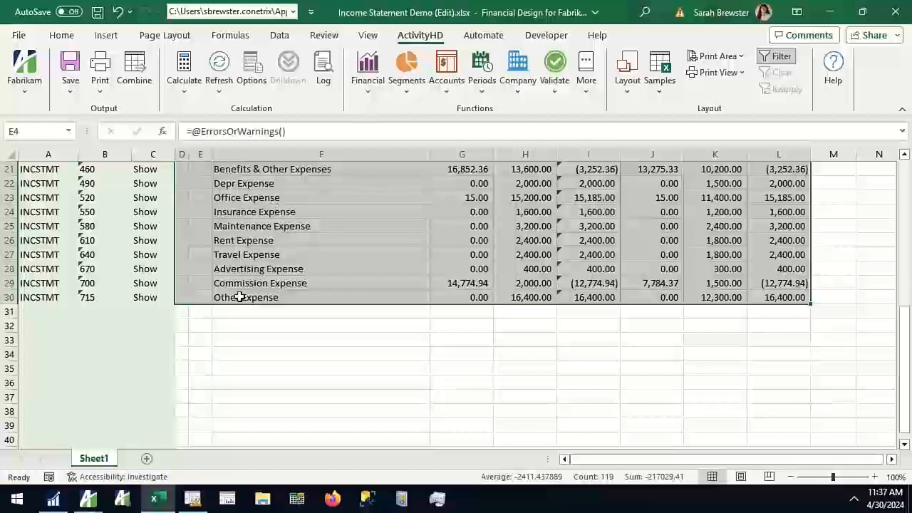
{"action": "left_click", "coordinate": [262, 368]}
{"action": "scroll", "coordinate": [268, 366], "scroll_direction": "up", "scroll_amount": 5}
{"action": "left_click", "coordinate": [193, 498]}
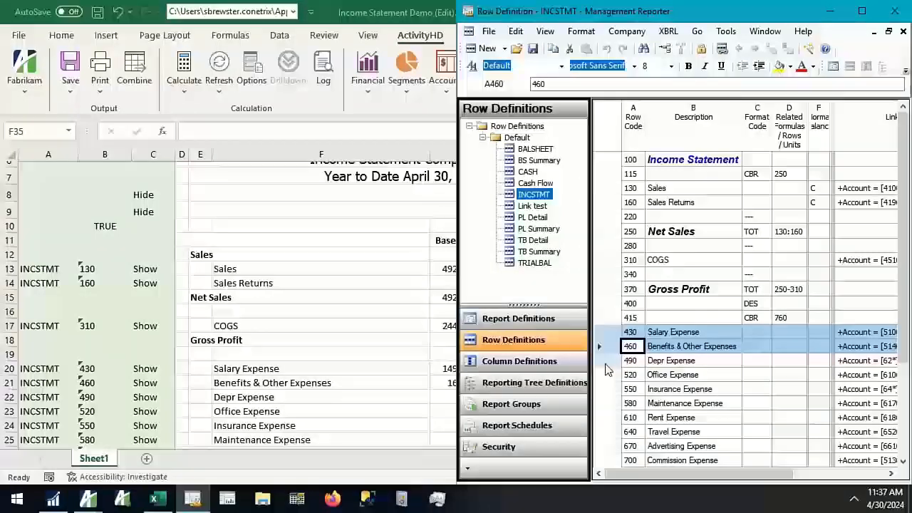
{"action": "left_click", "coordinate": [422, 331]}
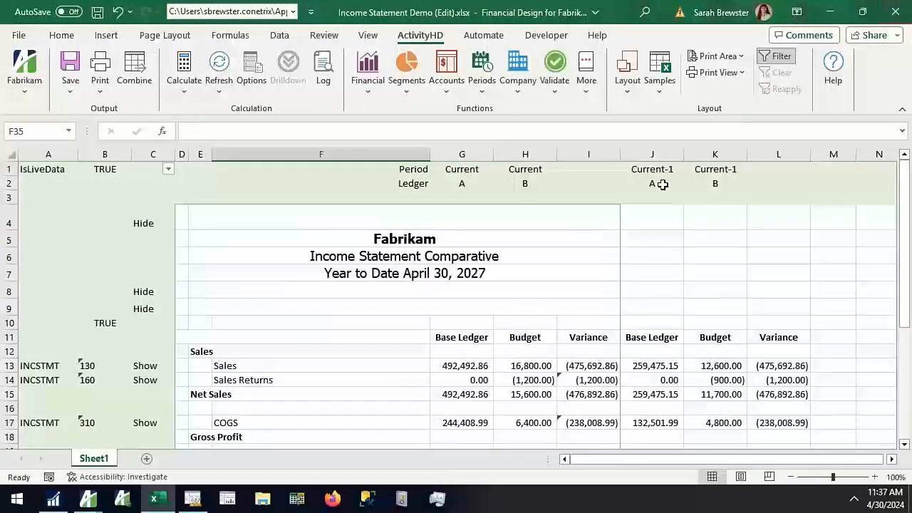
Close the income statement workbook and its Income Statement Demo financial design, returning to the Financial Designs list
{"action": "left_click", "coordinate": [895, 12]}
{"action": "left_click", "coordinate": [479, 269]}
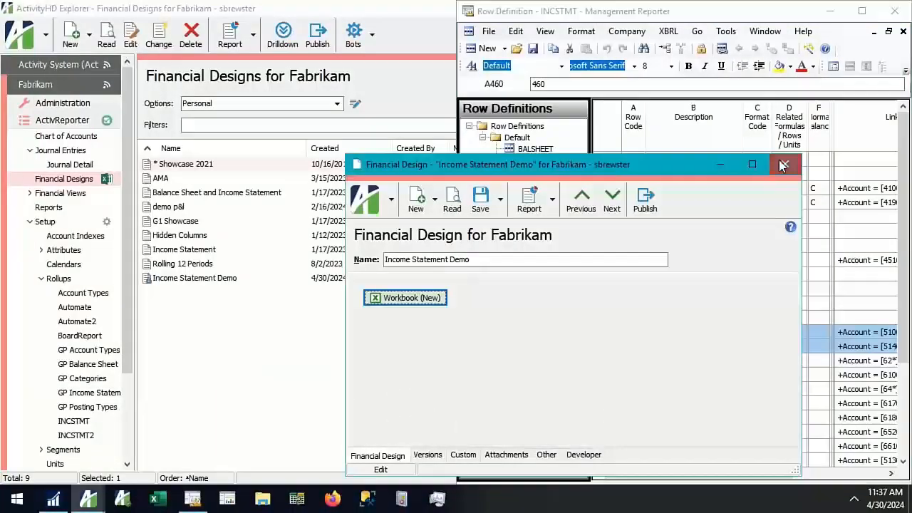
{"action": "left_click", "coordinate": [784, 164]}
{"action": "left_click", "coordinate": [456, 274]}
{"action": "left_click", "coordinate": [292, 360]}
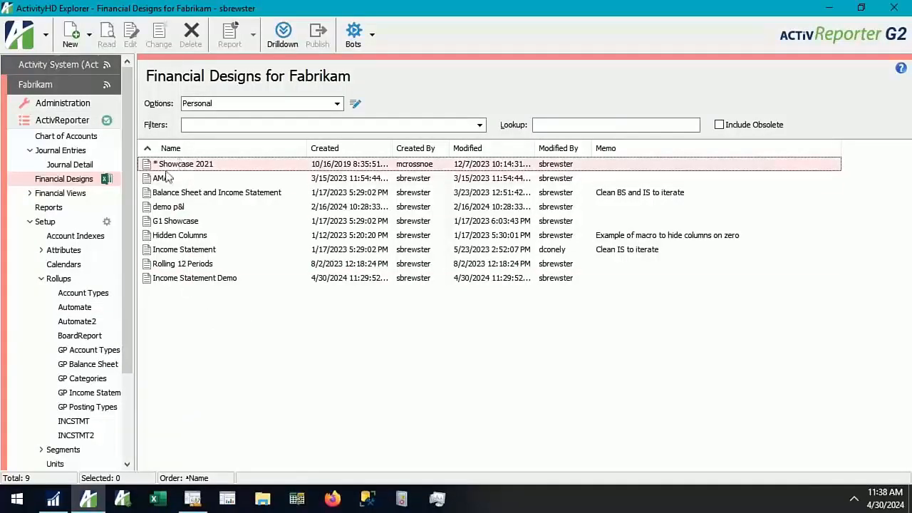
{"action": "left_click", "coordinate": [106, 180]}
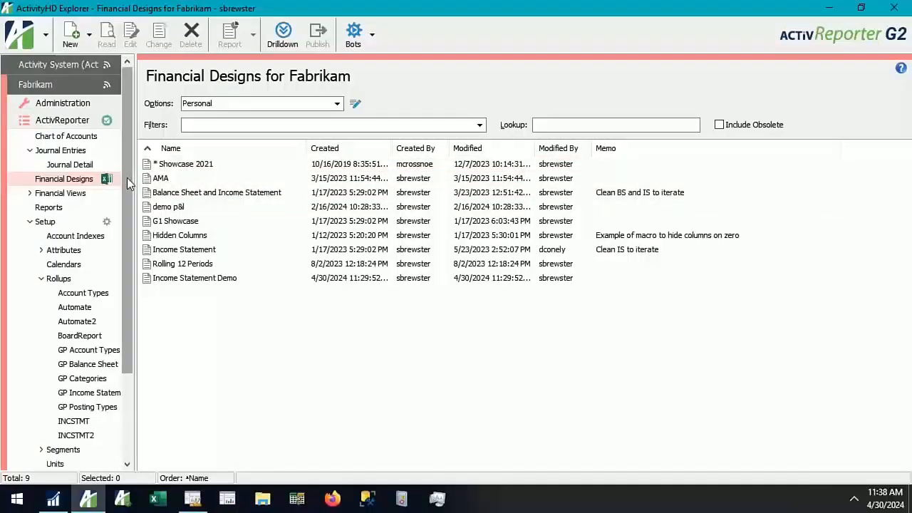
Open Fabrikam's Chart of Accounts and look through the accounts with their GP category assignments
{"action": "left_click", "coordinate": [66, 135]}
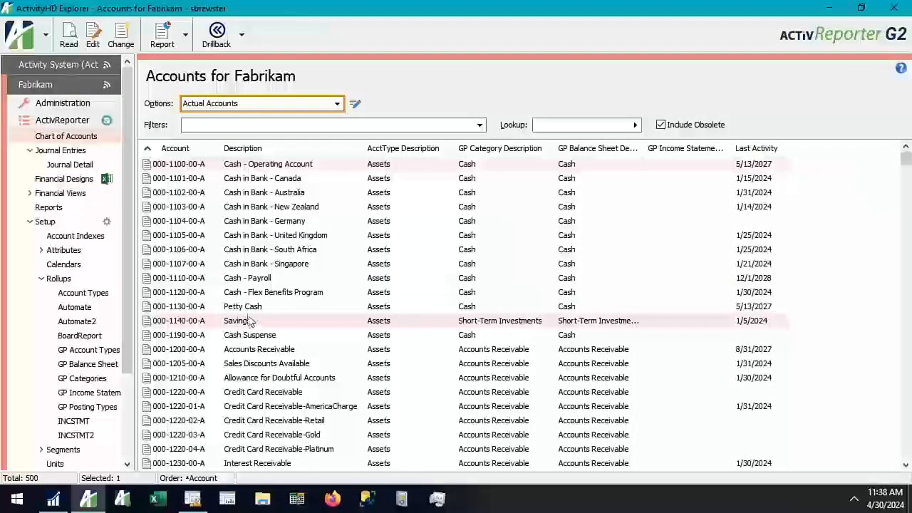
{"action": "scroll", "coordinate": [235, 313], "scroll_direction": "down", "scroll_amount": 3}
{"action": "scroll", "coordinate": [235, 314], "scroll_direction": "down", "scroll_amount": 10}
{"action": "scroll", "coordinate": [230, 262], "scroll_direction": "up", "scroll_amount": 6}
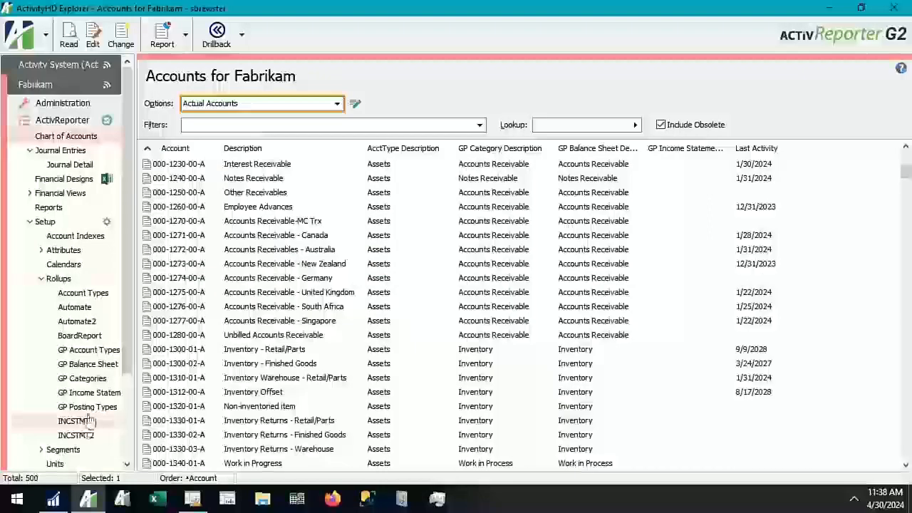
Open the Journal Detail list for Fabrikam and filter it by Financials Journal
{"action": "left_click", "coordinate": [72, 166]}
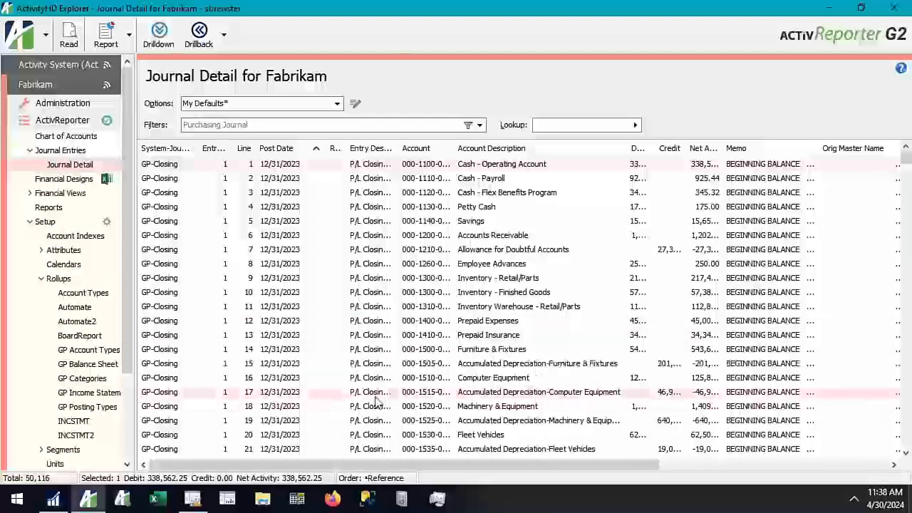
{"action": "left_click", "coordinate": [308, 124]}
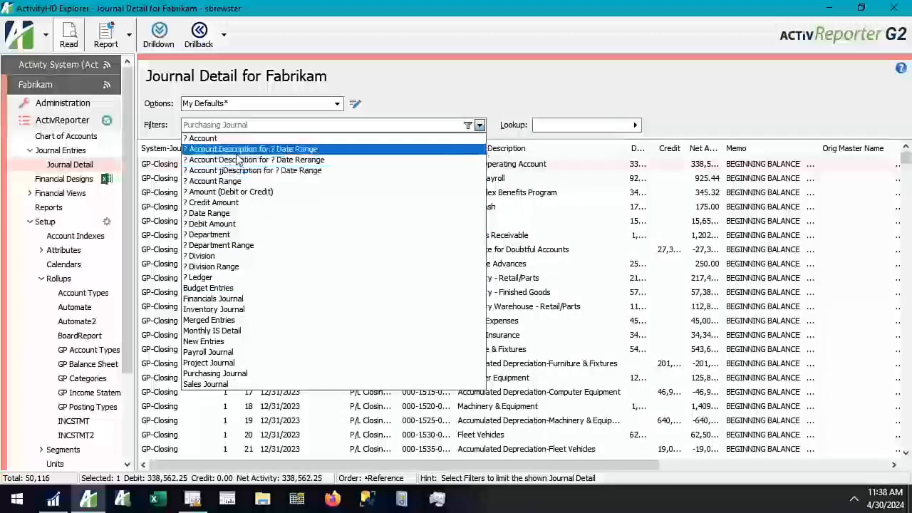
{"action": "left_click", "coordinate": [213, 299]}
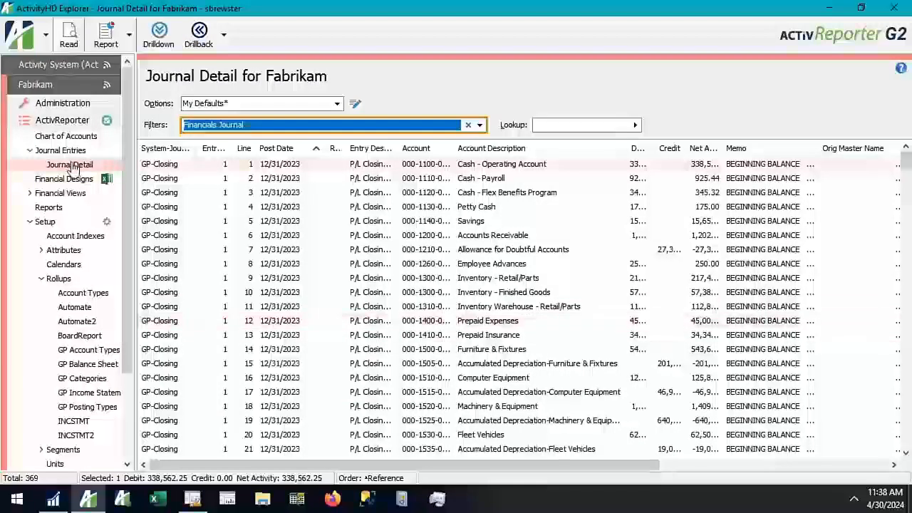
Return to Financial Designs and collapse the Rollups branch in the Fabrikam navigation tree
{"action": "left_click", "coordinate": [74, 177]}
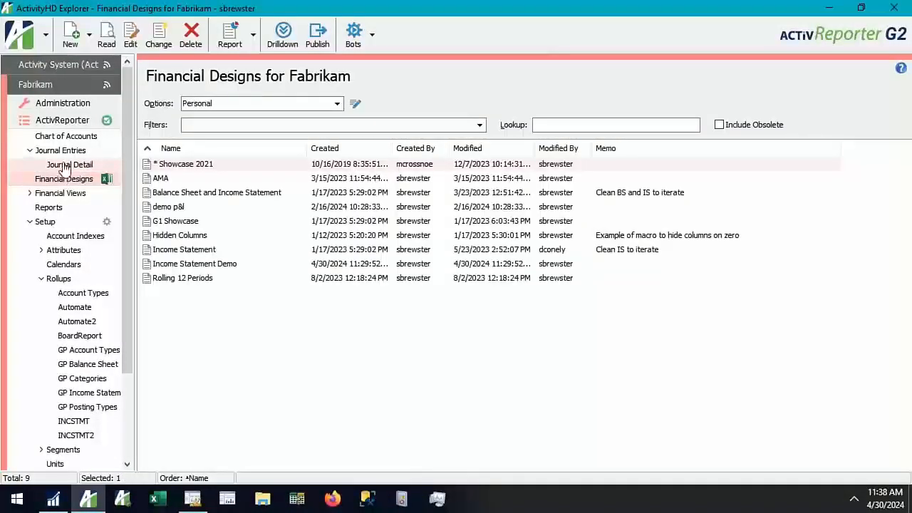
{"action": "scroll", "coordinate": [33, 379], "scroll_direction": "down", "scroll_amount": 3}
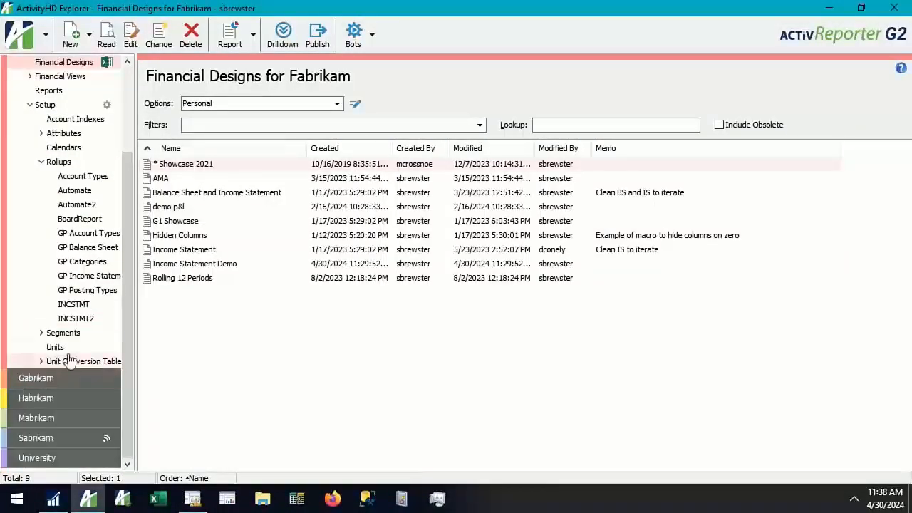
{"action": "scroll", "coordinate": [62, 348], "scroll_direction": "up", "scroll_amount": 2}
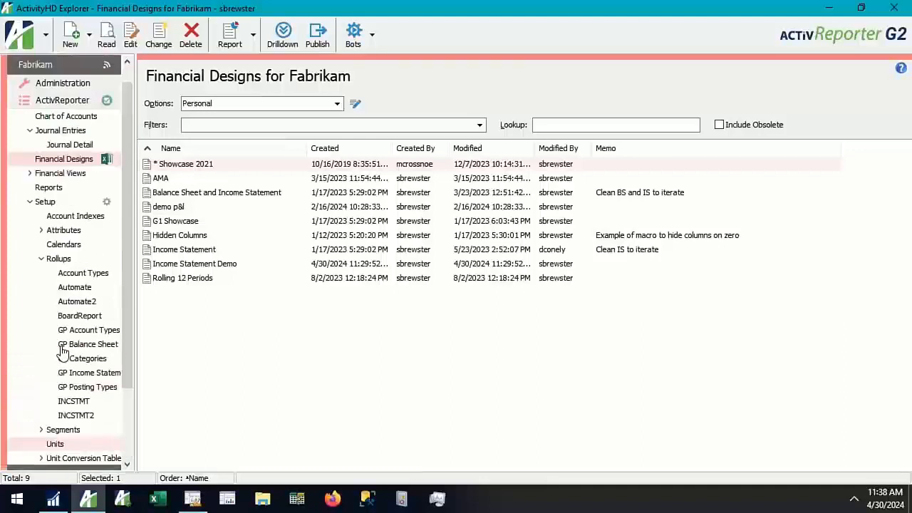
{"action": "left_click", "coordinate": [40, 260]}
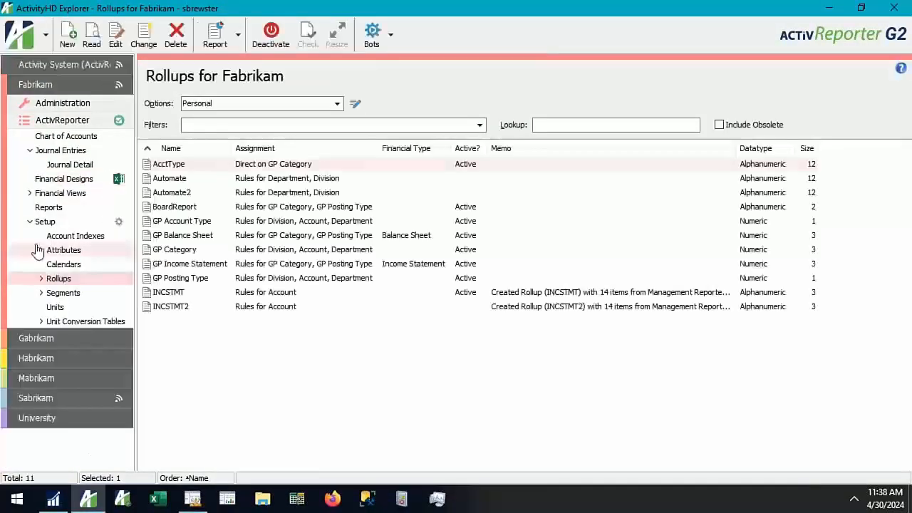
Expand Financial Views, open the Trial Balance view and look through its account balances down to the sales accounts
{"action": "left_click", "coordinate": [31, 196]}
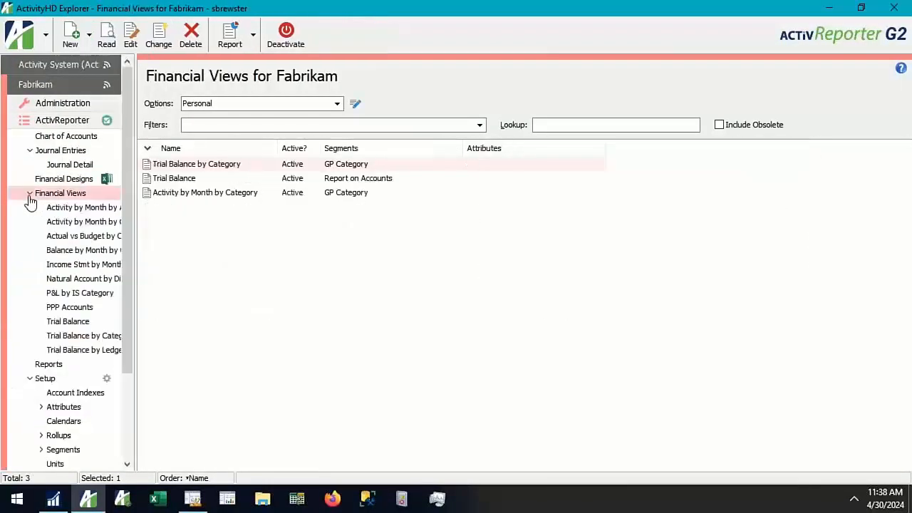
{"action": "left_click", "coordinate": [63, 323]}
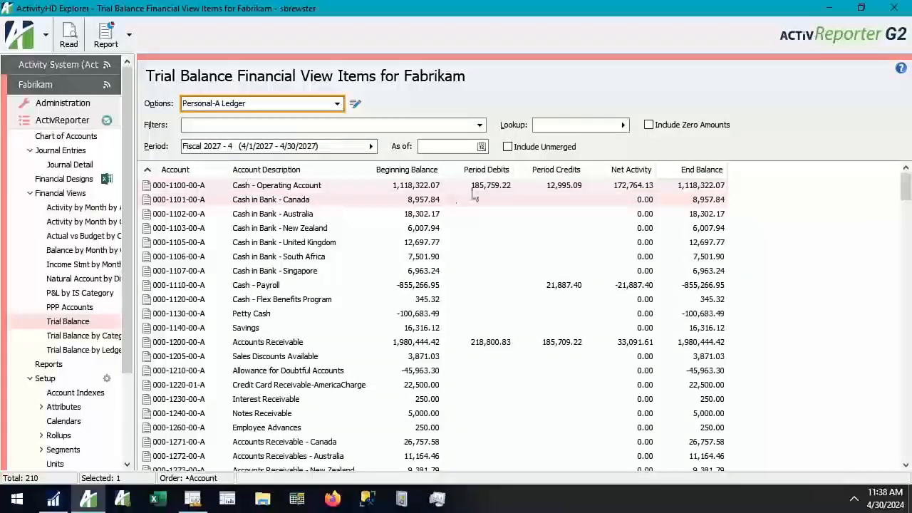
{"action": "scroll", "coordinate": [281, 261], "scroll_direction": "down", "scroll_amount": 20}
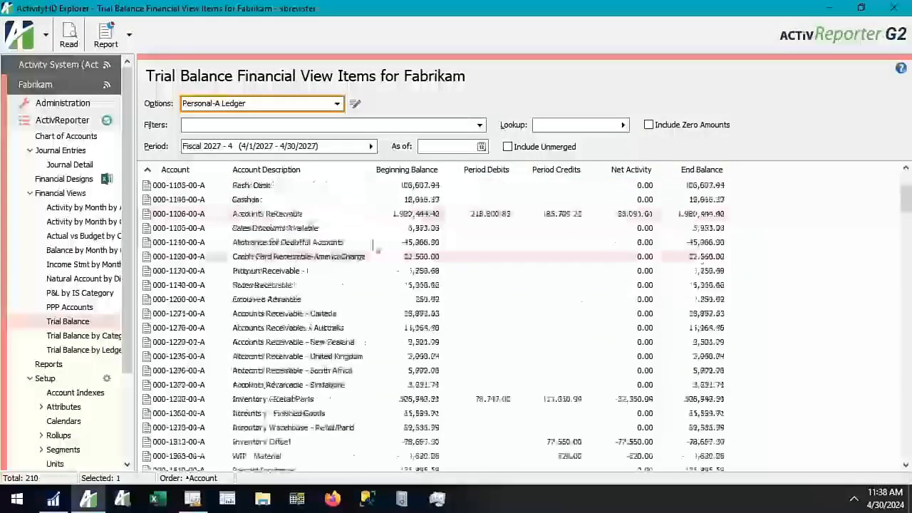
{"action": "scroll", "coordinate": [382, 360], "scroll_direction": "down", "scroll_amount": 20}
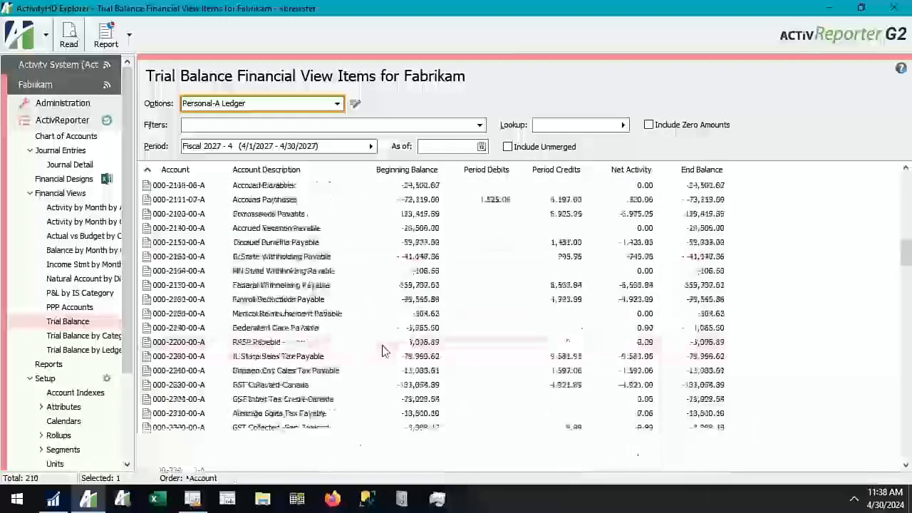
View the journal detail behind account 000-4122-00-A, AustralAsian Sales - Service Plans, in a widened item window, and close it
{"action": "double_click", "coordinate": [411, 346]}
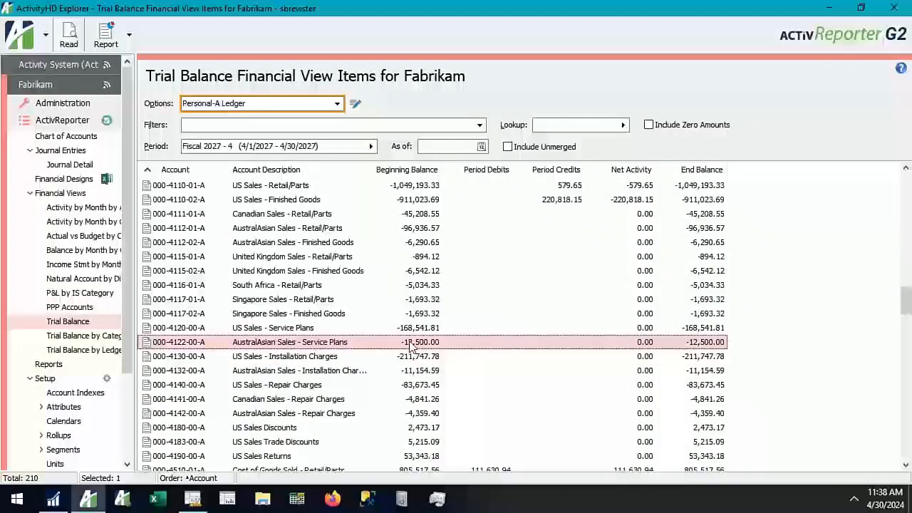
{"action": "left_click", "coordinate": [292, 300]}
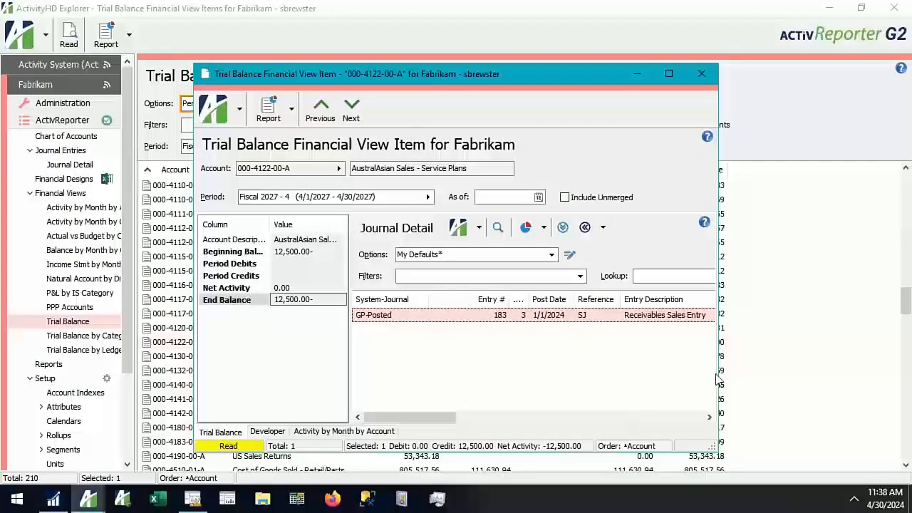
{"action": "left_click_drag", "start_coordinate": [720, 378], "coordinate": [901, 371]}
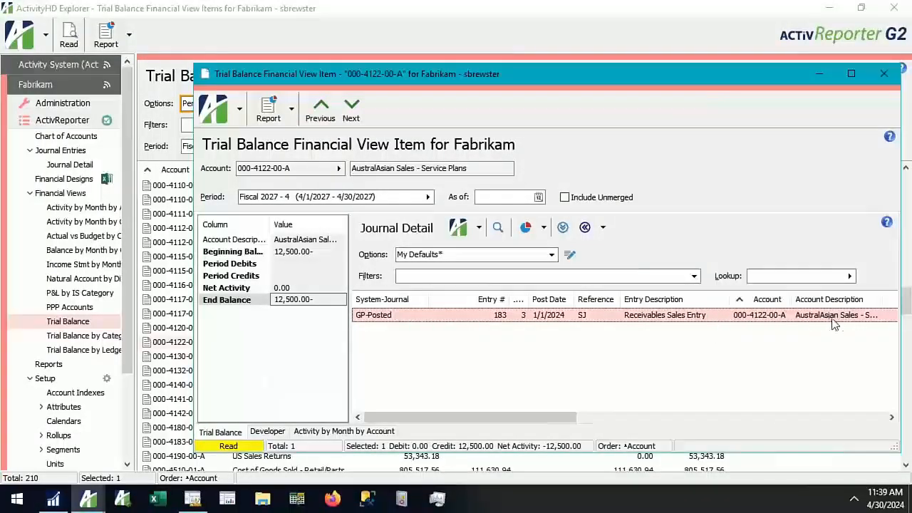
{"action": "left_click", "coordinate": [884, 74]}
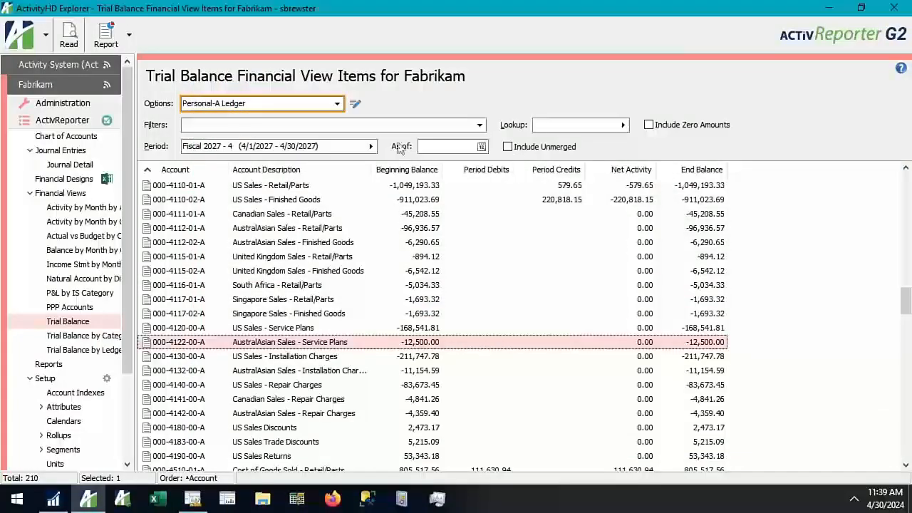